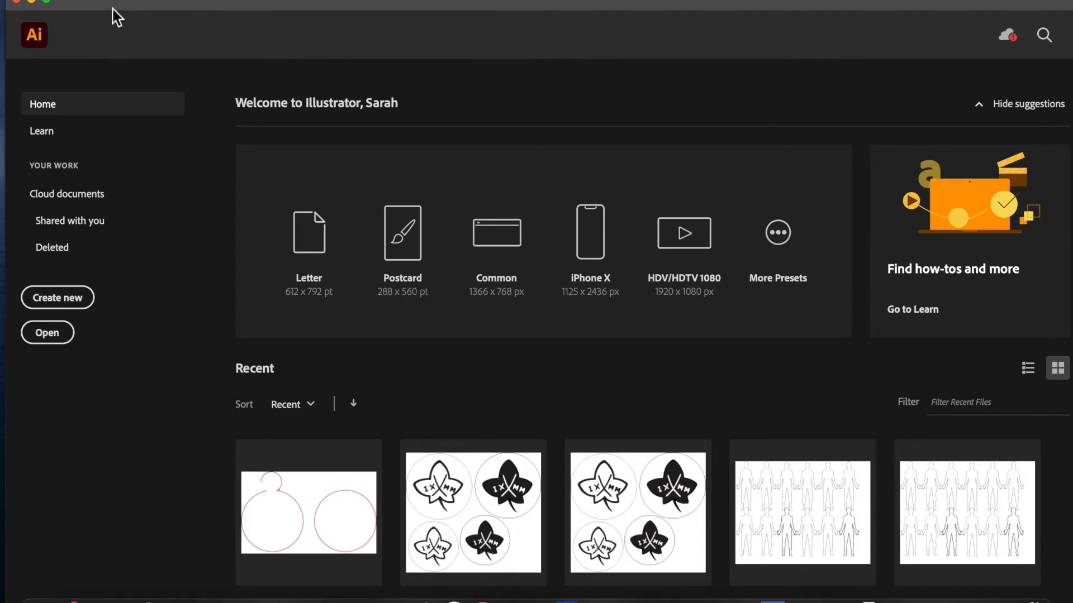
# Create a new 610 x 450 mm landscape print document in CMYK colour.
pyautogui.click(71, 302)
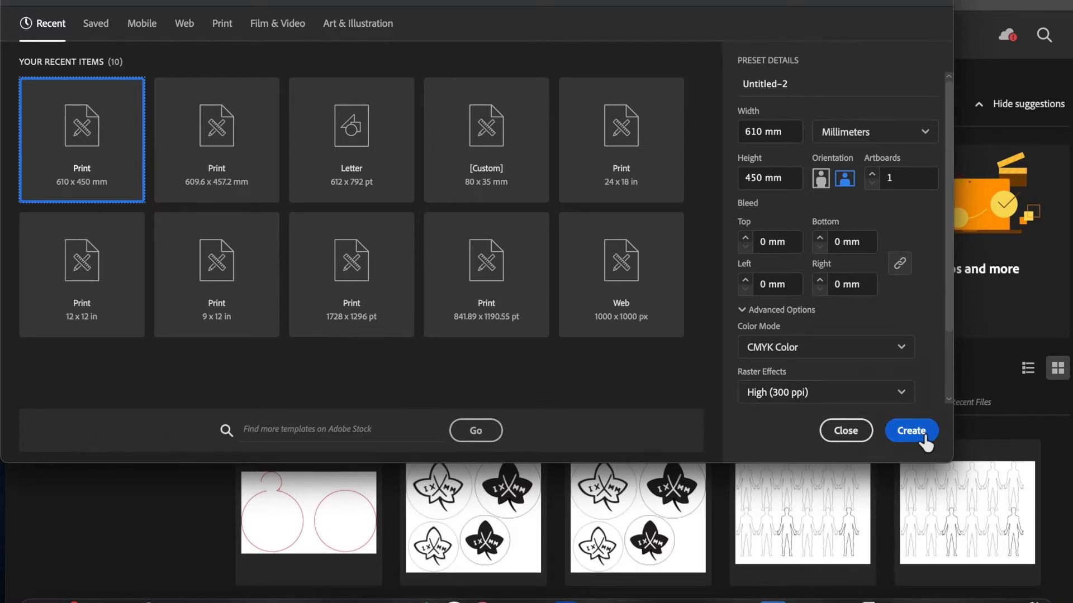
pyautogui.click(919, 430)
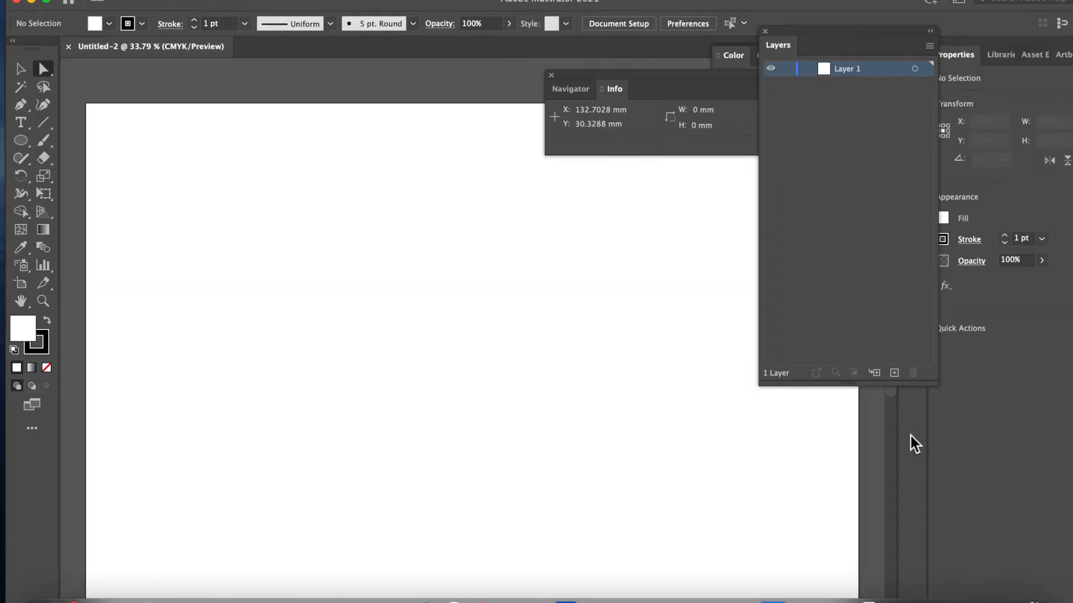
# Dock Layers with the colour panels and move Info clear of the artboard, and show the rulers.
pyautogui.moveTo(813, 31); pyautogui.dragTo(907, 63)
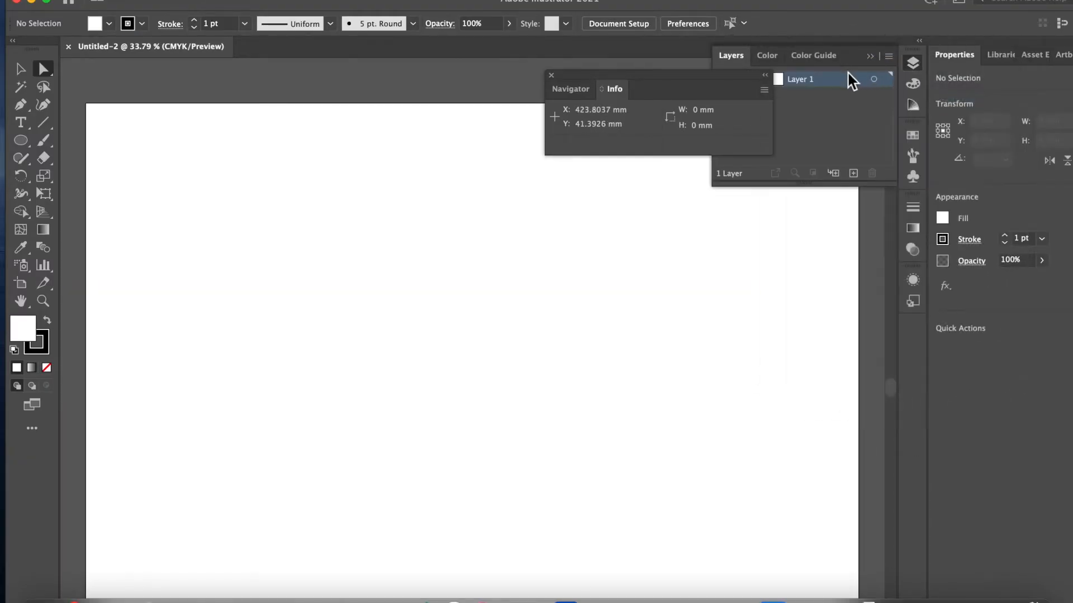
pyautogui.moveTo(730, 83); pyautogui.dragTo(950, 411)
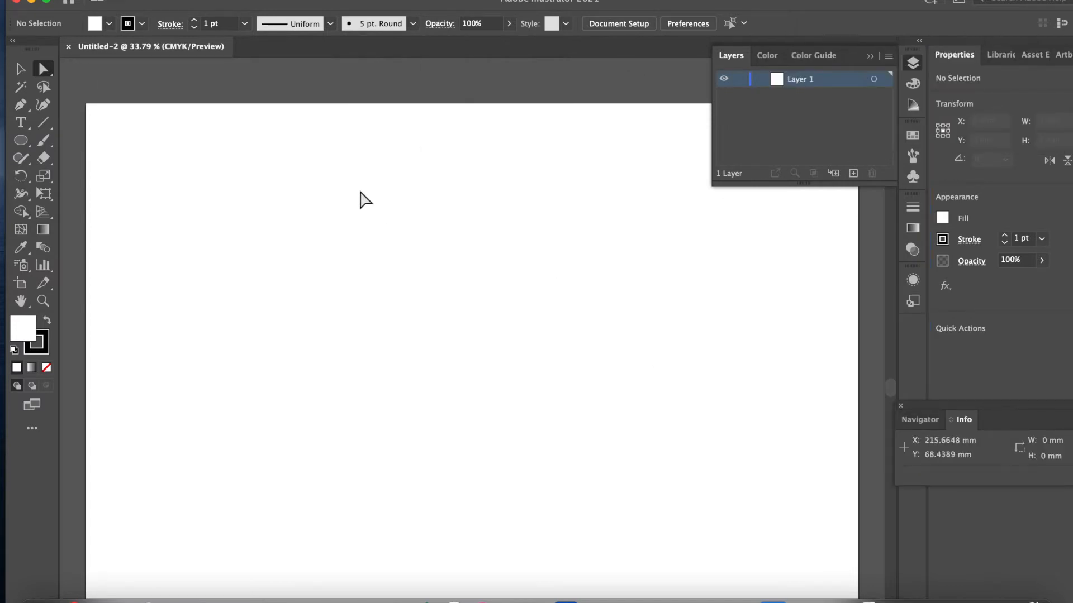
pyautogui.press('super+r')
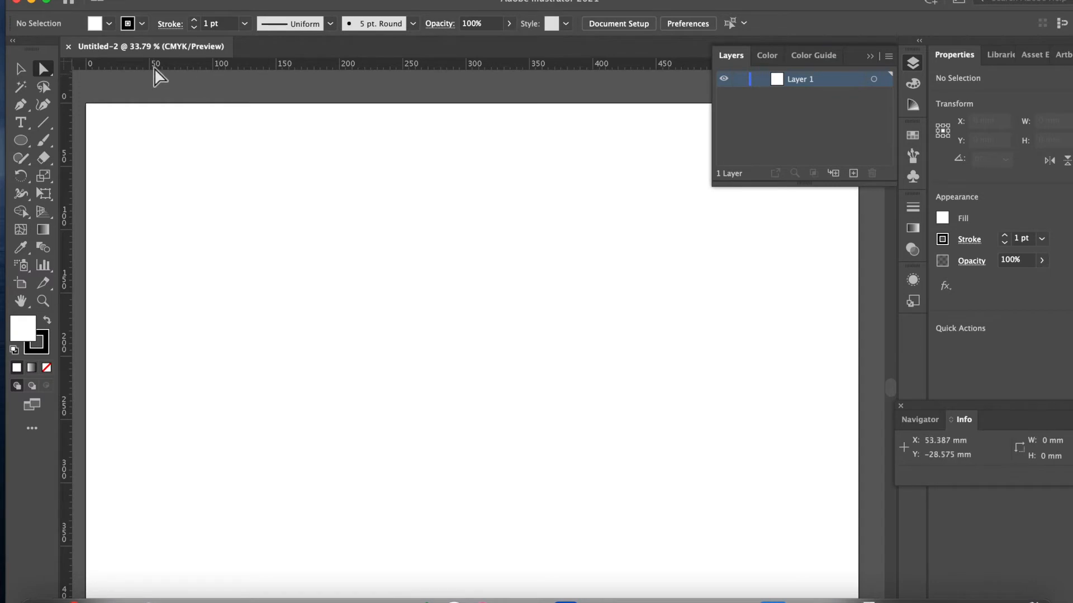
# Set the stroke units to Millimeters in the Units preferences.
pyautogui.click(109, 1)
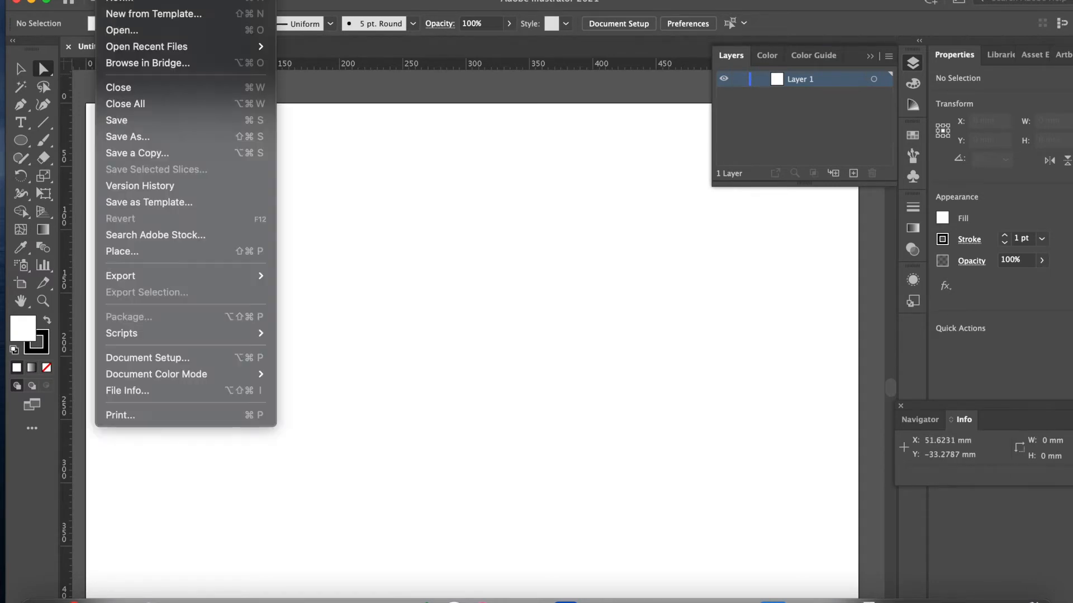
pyautogui.moveTo(61, 1)
pyautogui.moveTo(85, 24)
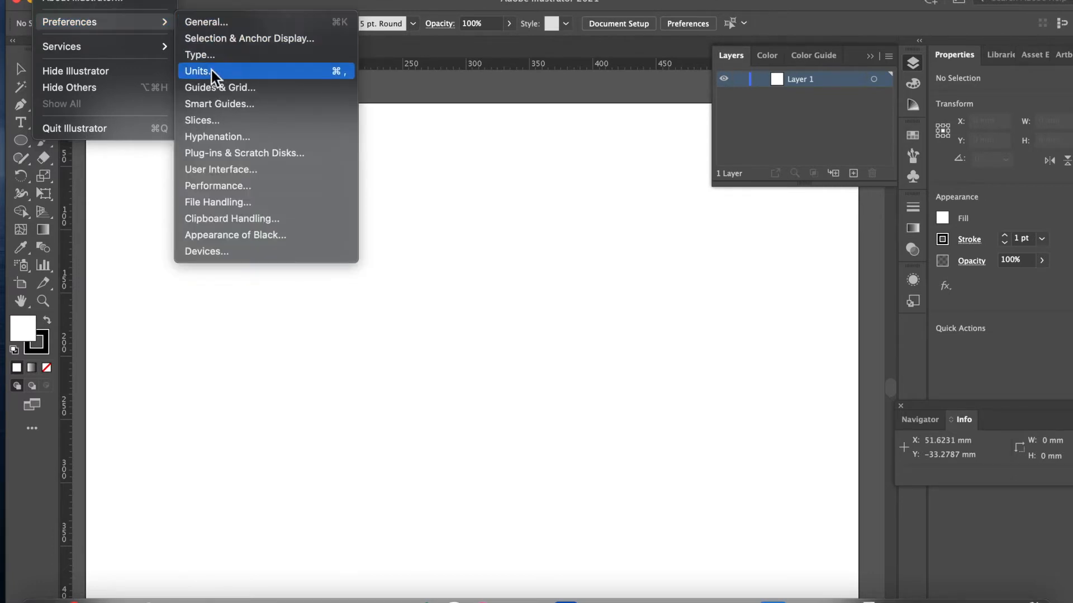
pyautogui.click(213, 75)
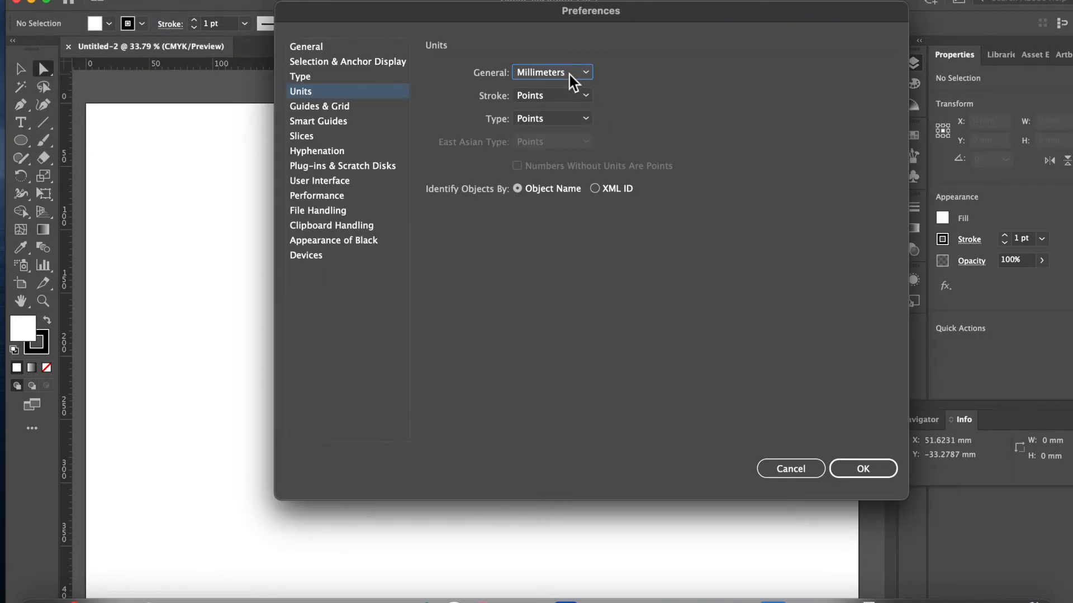
pyautogui.click(568, 95)
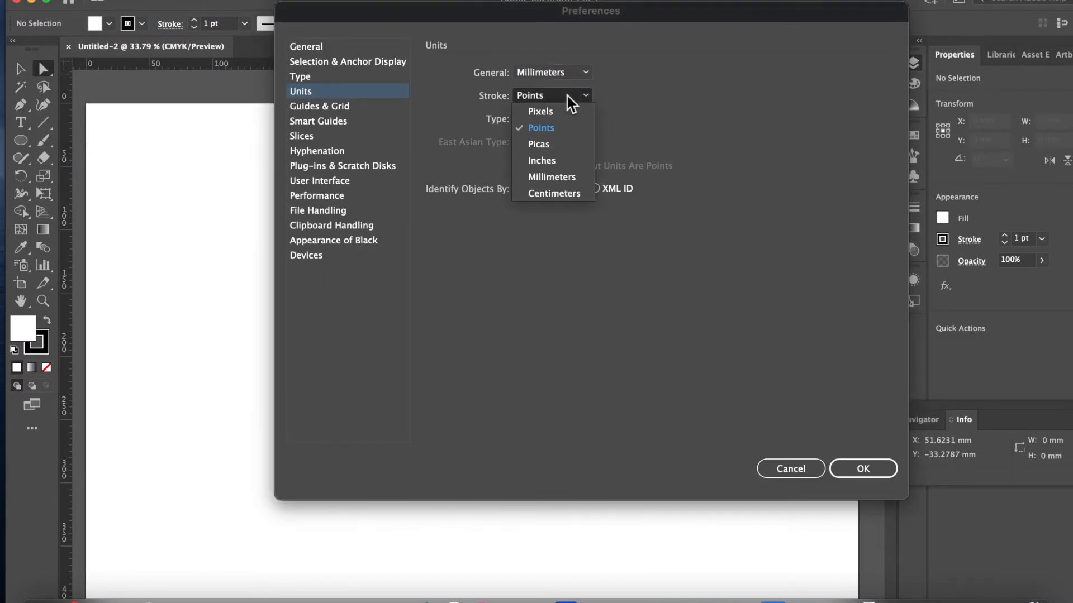
pyautogui.click(577, 176)
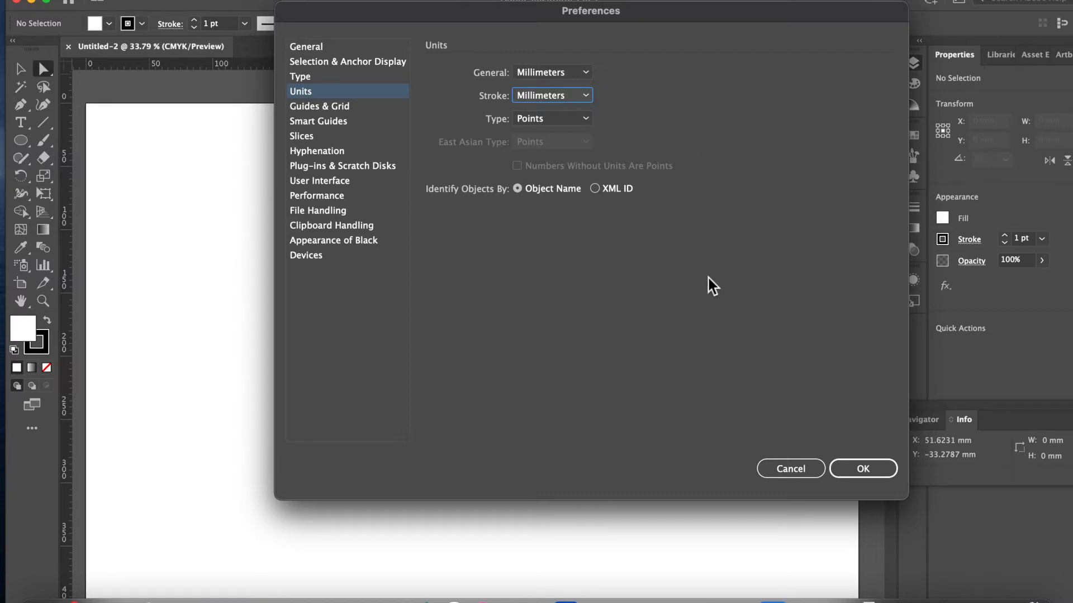
# Change the grid colour to a custom dark grey in the Guides & Grid preferences and apply the settings.
pyautogui.click(357, 106)
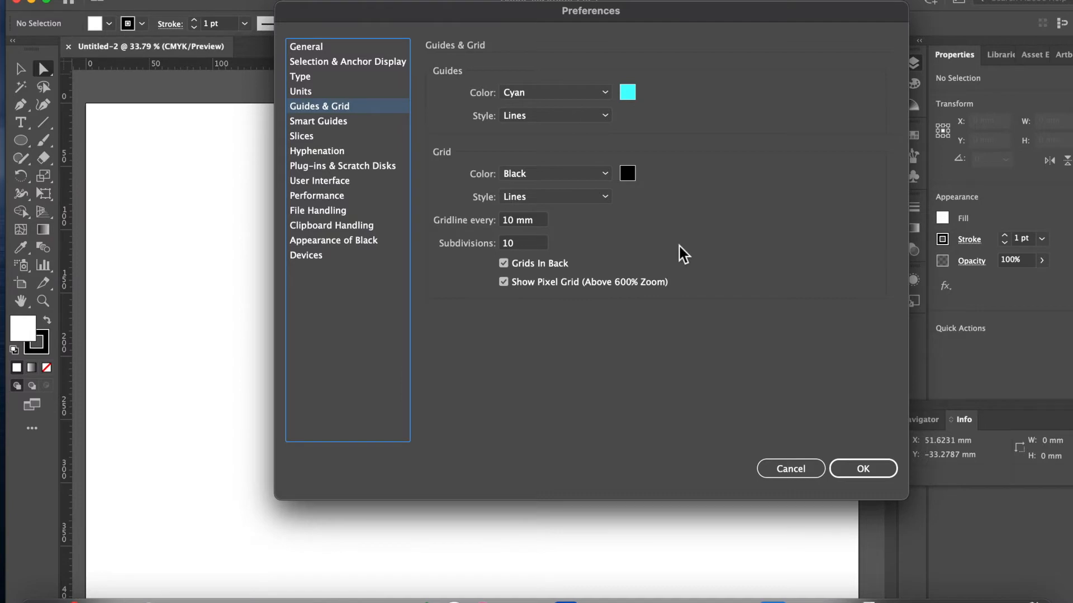
pyautogui.click(626, 175)
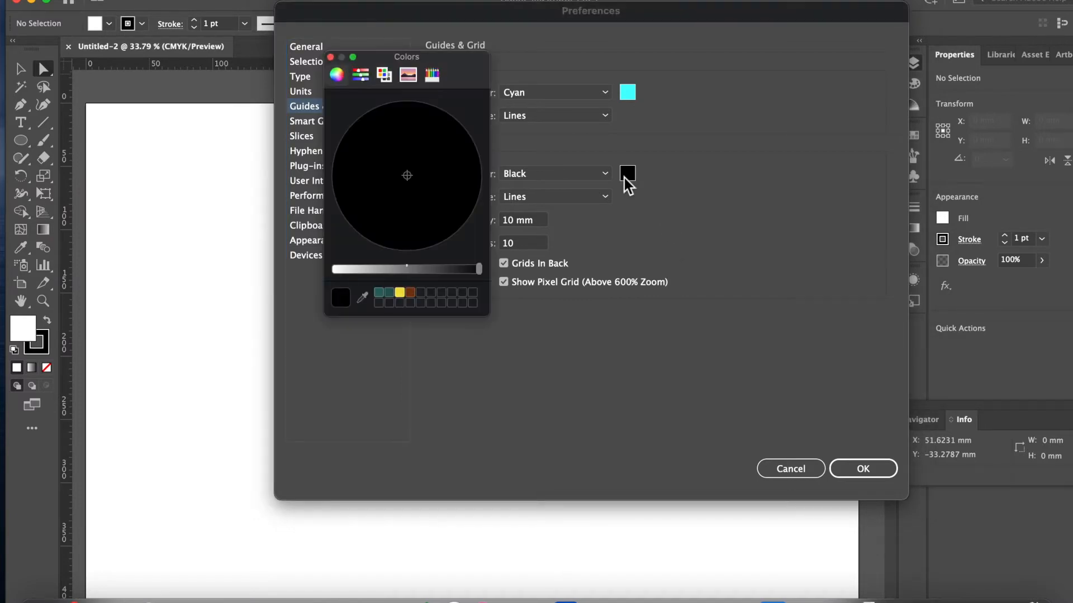
pyautogui.click(404, 271)
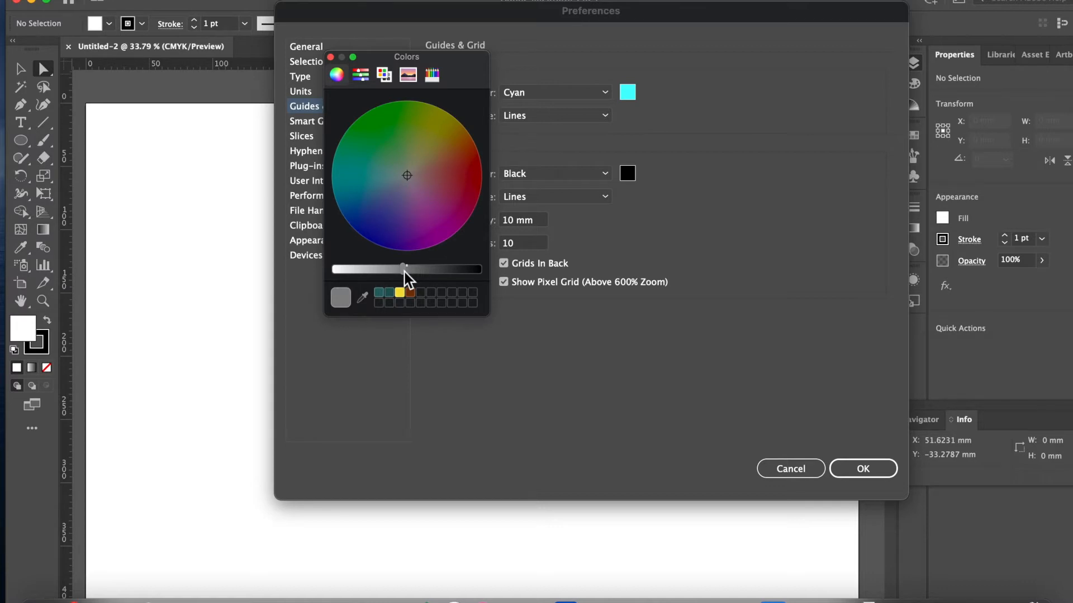
pyautogui.moveTo(411, 273); pyautogui.dragTo(439, 272)
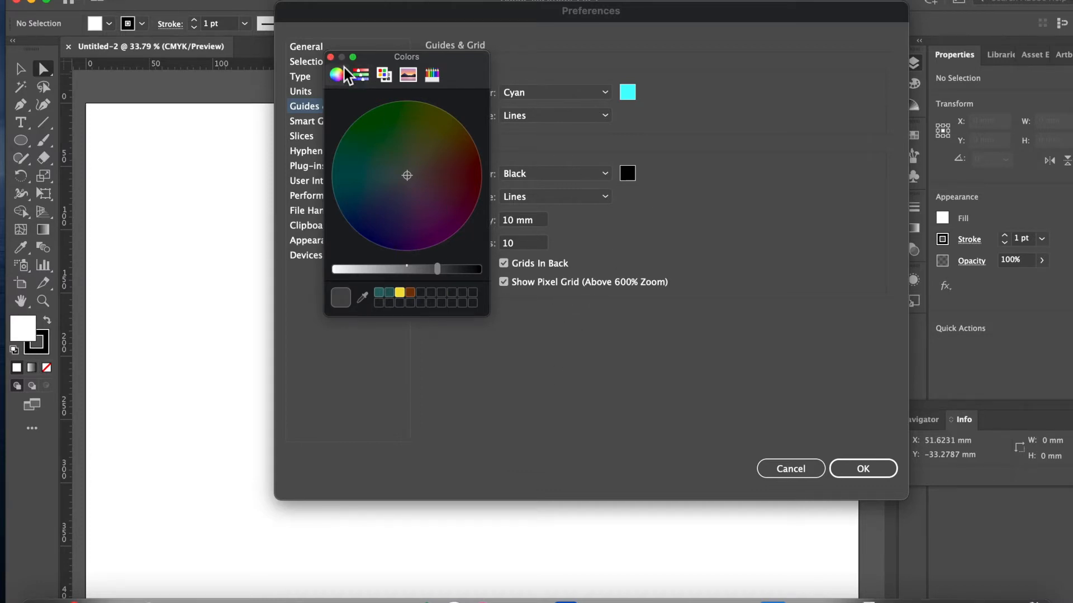
pyautogui.click(330, 58)
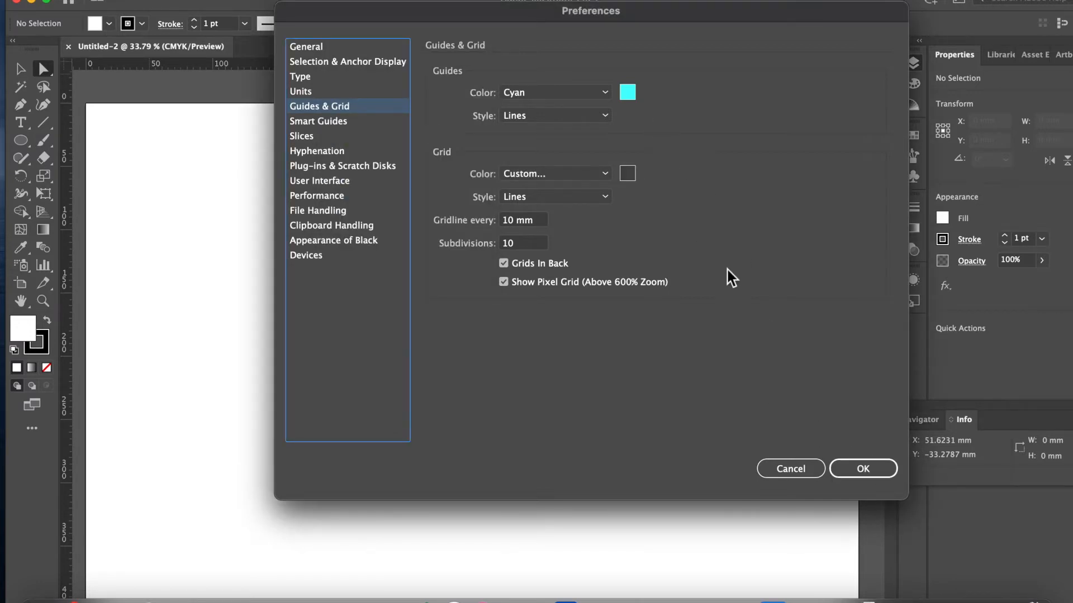
pyautogui.click(864, 471)
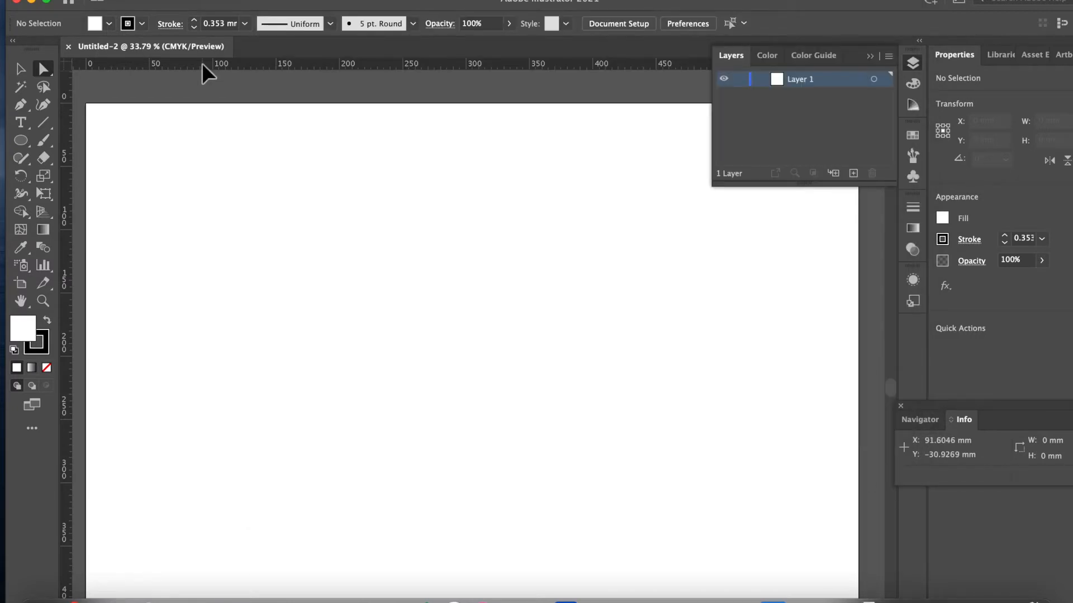
# Place a horizontal guide about 100 mm below the artboard's top edge and enable Snap to Grid.
pyautogui.moveTo(200, 108); pyautogui.dragTo(224, 227)
pyautogui.moveTo(223, 231); pyautogui.dragTo(224, 230)
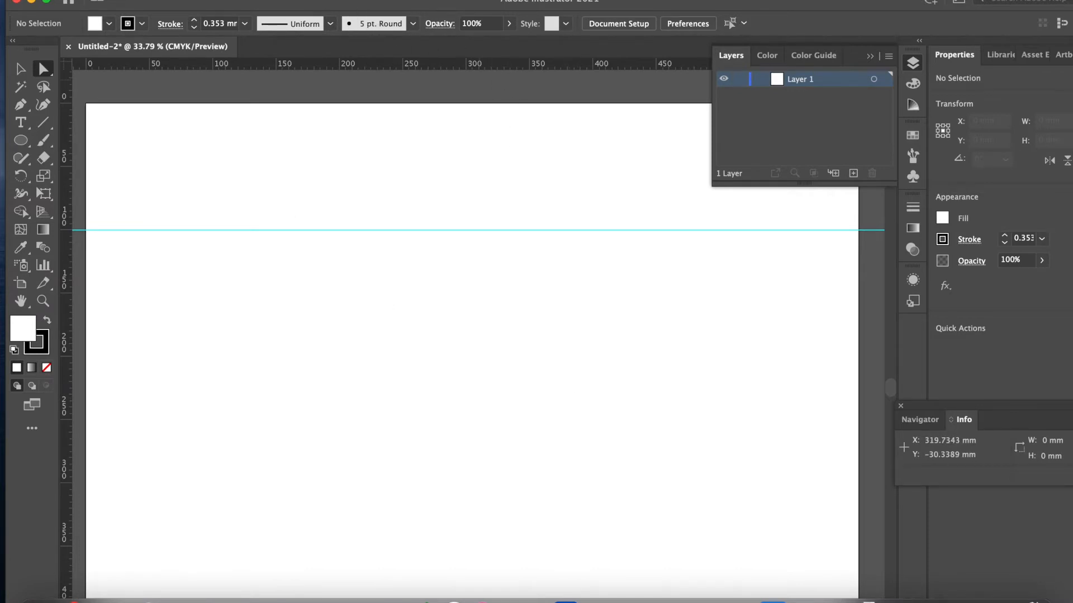
pyautogui.click(338, 1)
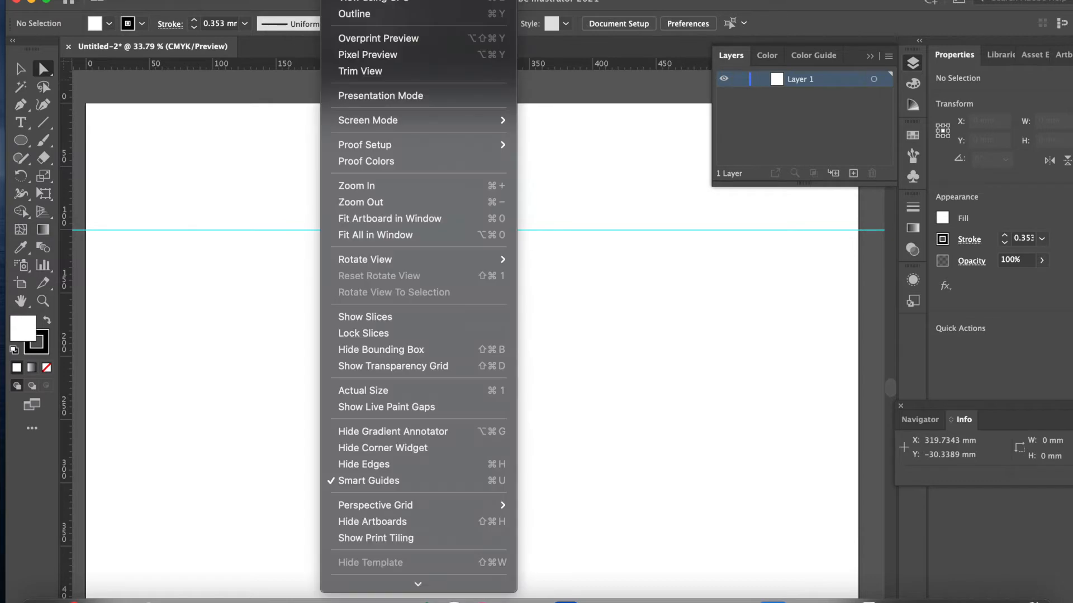
pyautogui.moveTo(447, 505)
pyautogui.moveTo(427, 586)
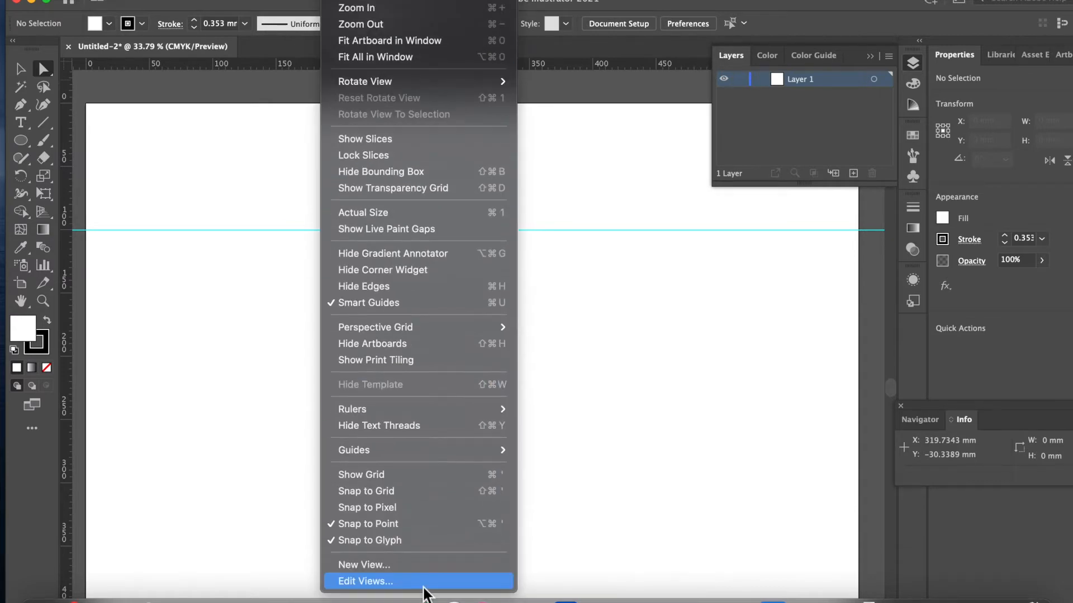
pyautogui.click(498, 492)
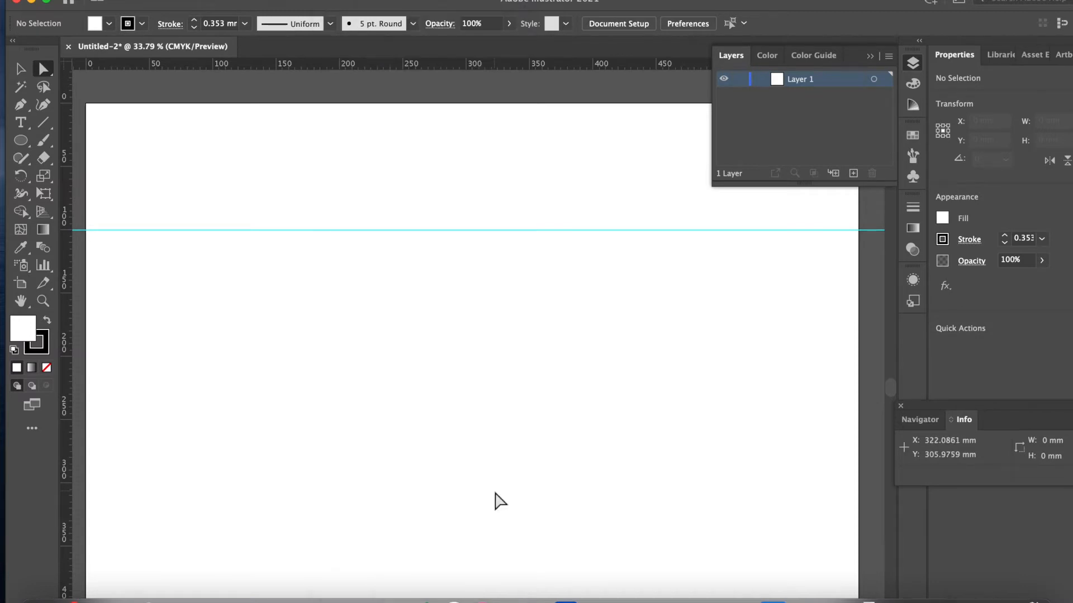
# Review the gridline spacing and subdivisions in the Guides & Grid preferences.
pyautogui.click(65, 3)
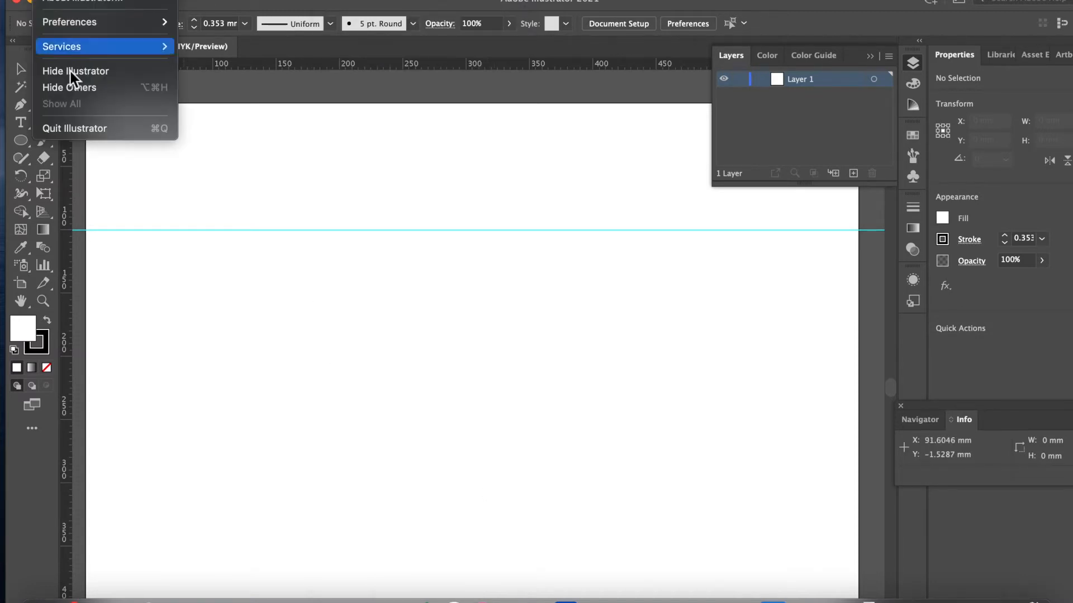
pyautogui.moveTo(78, 26)
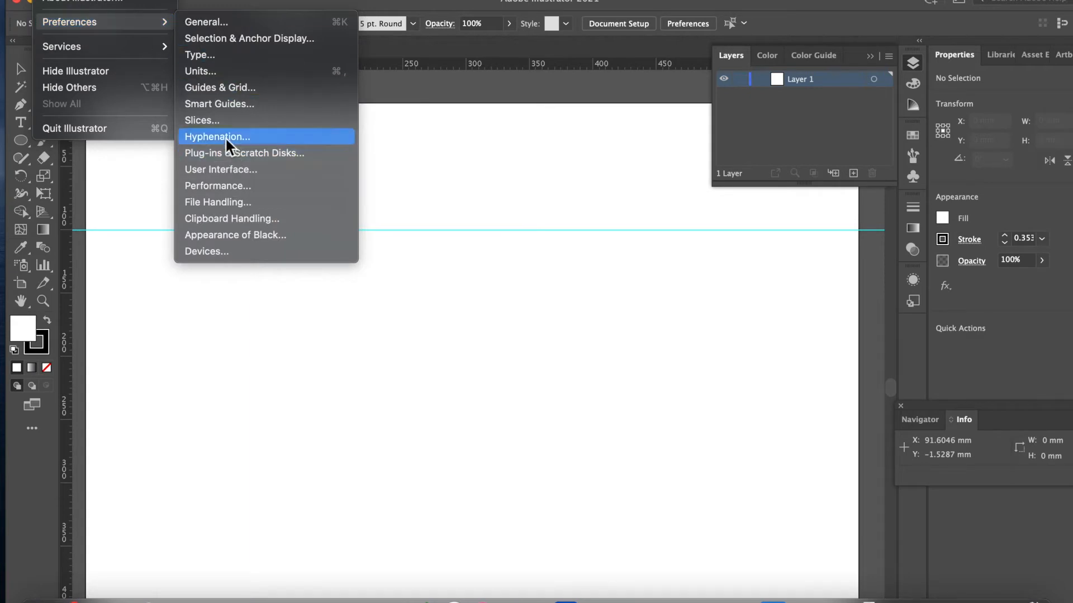
pyautogui.click(218, 93)
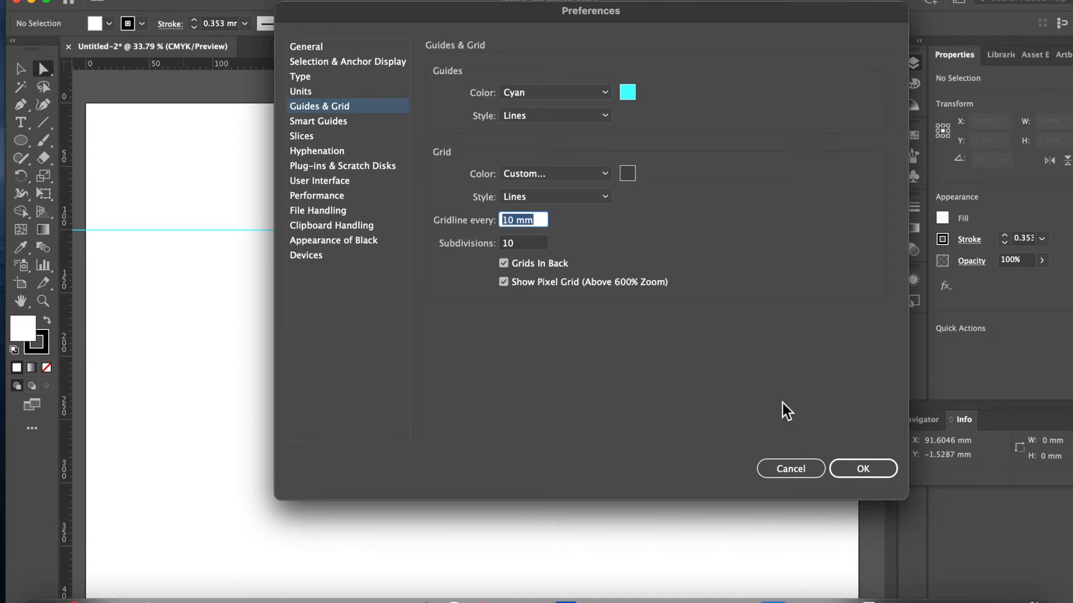
pyautogui.click(863, 469)
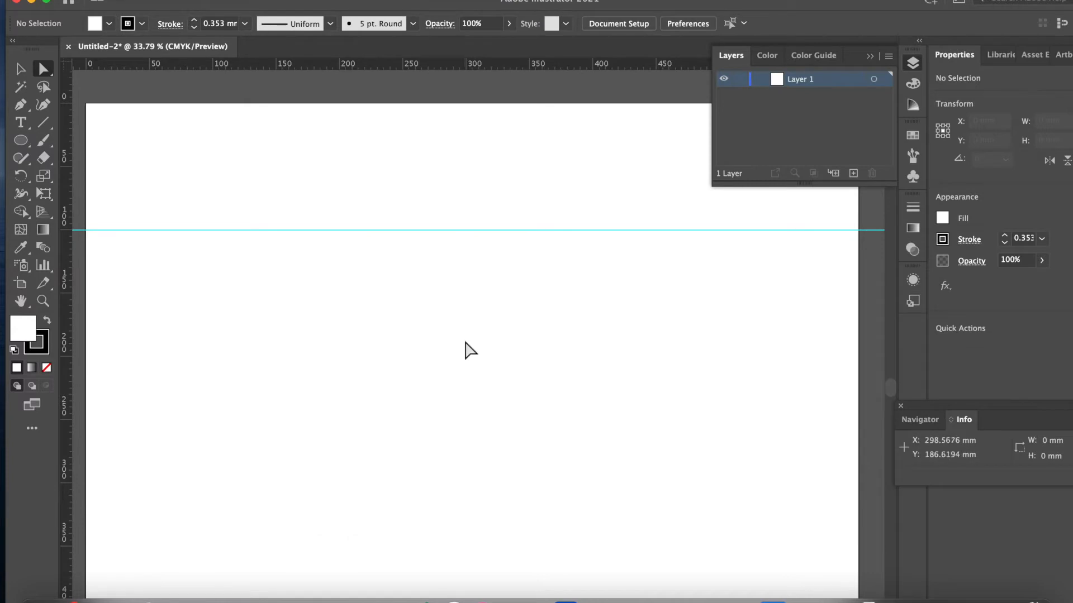
# Show the grid on the document.
pyautogui.click(340, 1)
pyautogui.scroll(-5, 391, 469)
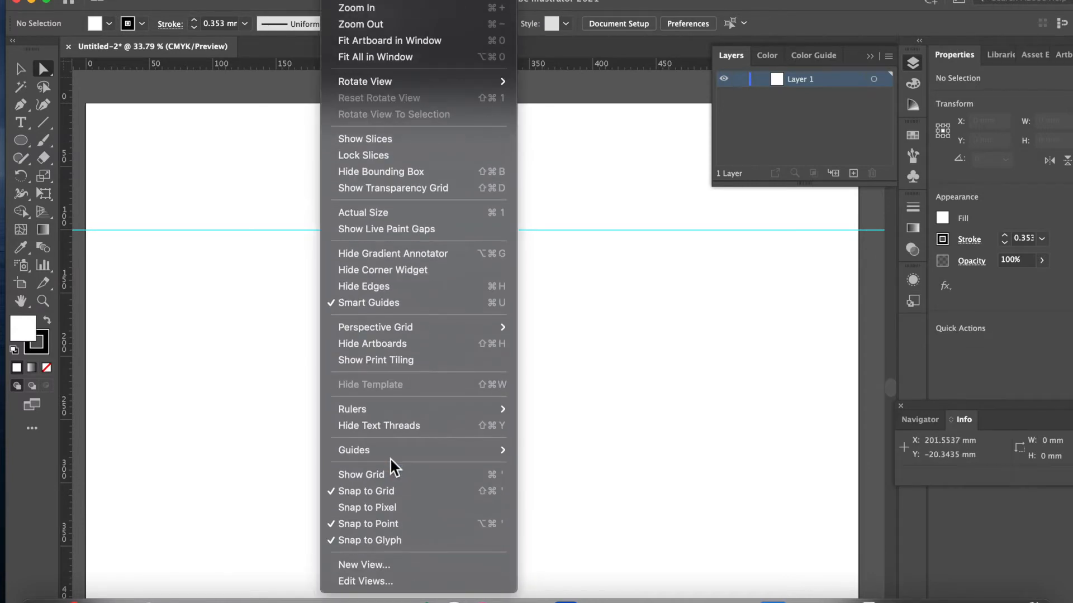
pyautogui.click(391, 476)
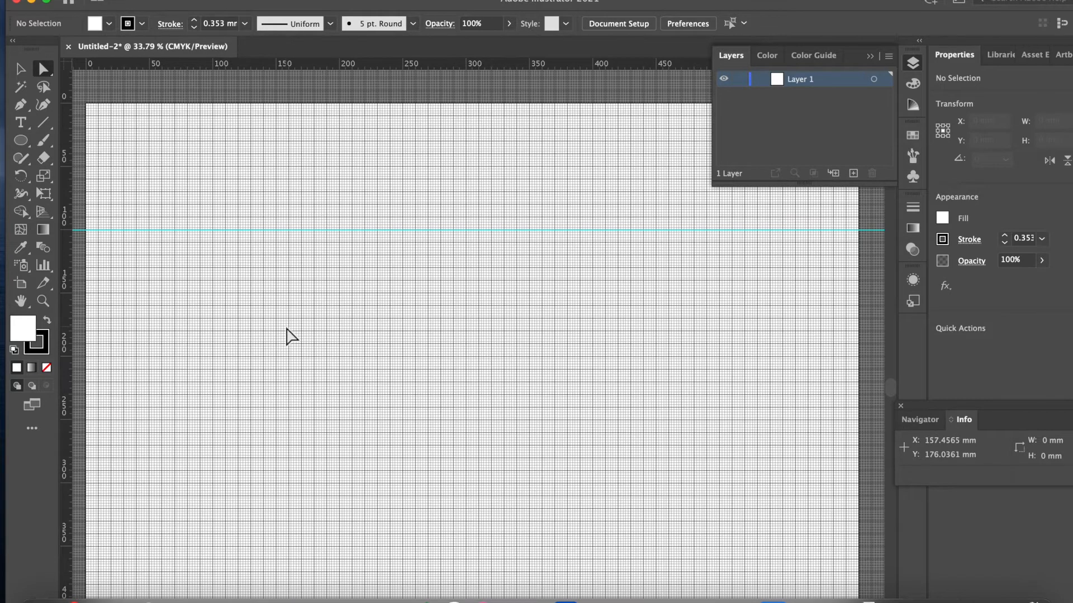
# Examine the grid's main lines and subdivisions up close around the artboard's upper-left corner.
pyautogui.scroll(-3, 289, 335)
pyautogui.hscroll(-2, 289, 335)
pyautogui.scroll(2, 290, 336)
pyautogui.hscroll(-3, 290, 336)
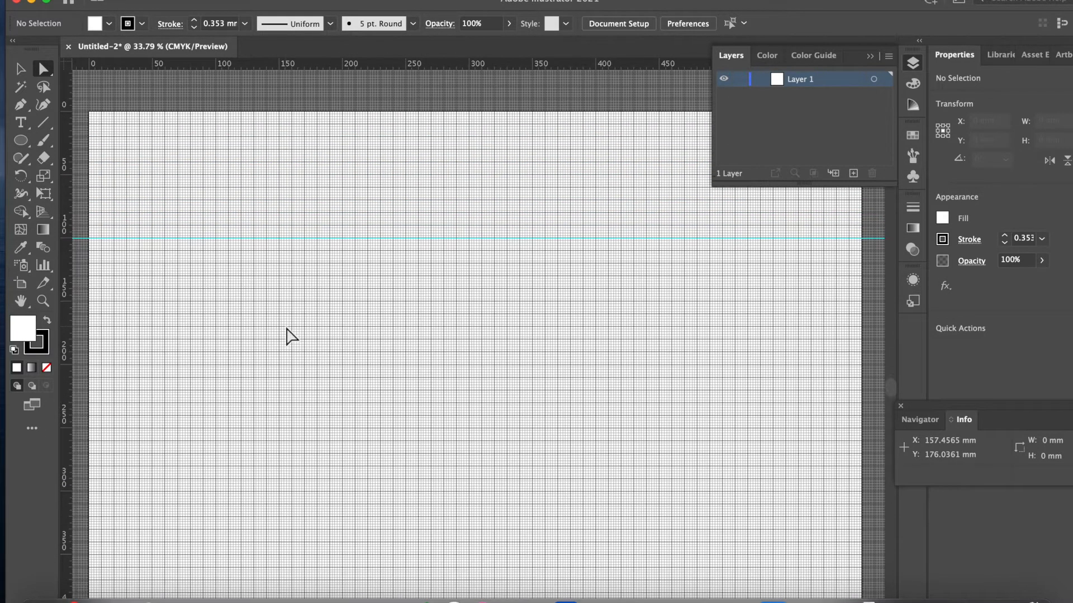
pyautogui.scroll(5, 290, 336)
pyautogui.scroll(4, 290, 335)
pyautogui.hscroll(-4, 290, 336)
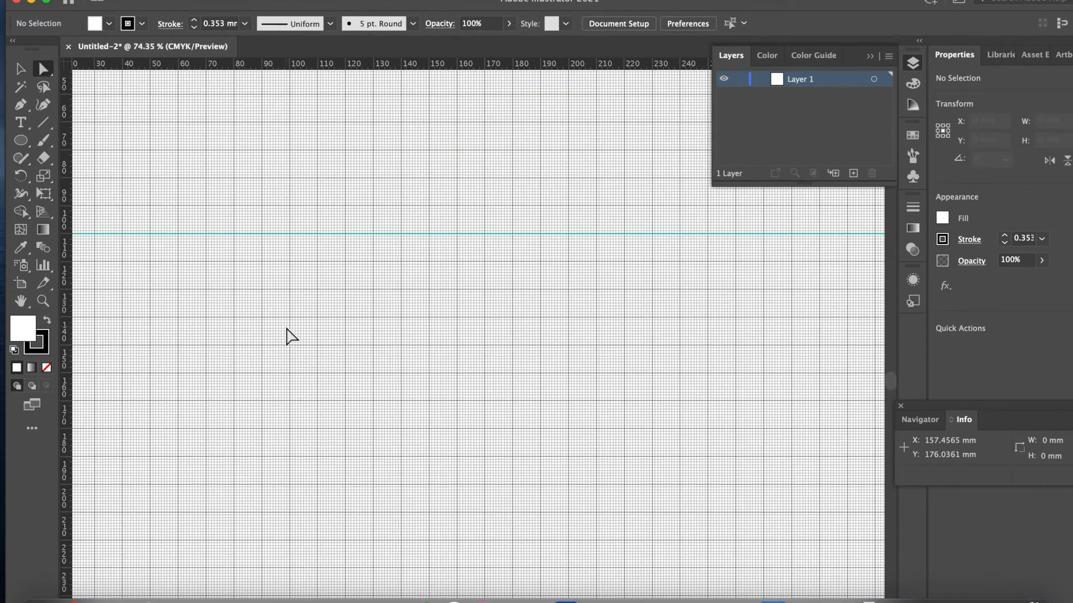
pyautogui.scroll(3, 290, 335)
pyautogui.hscroll(2, 290, 336)
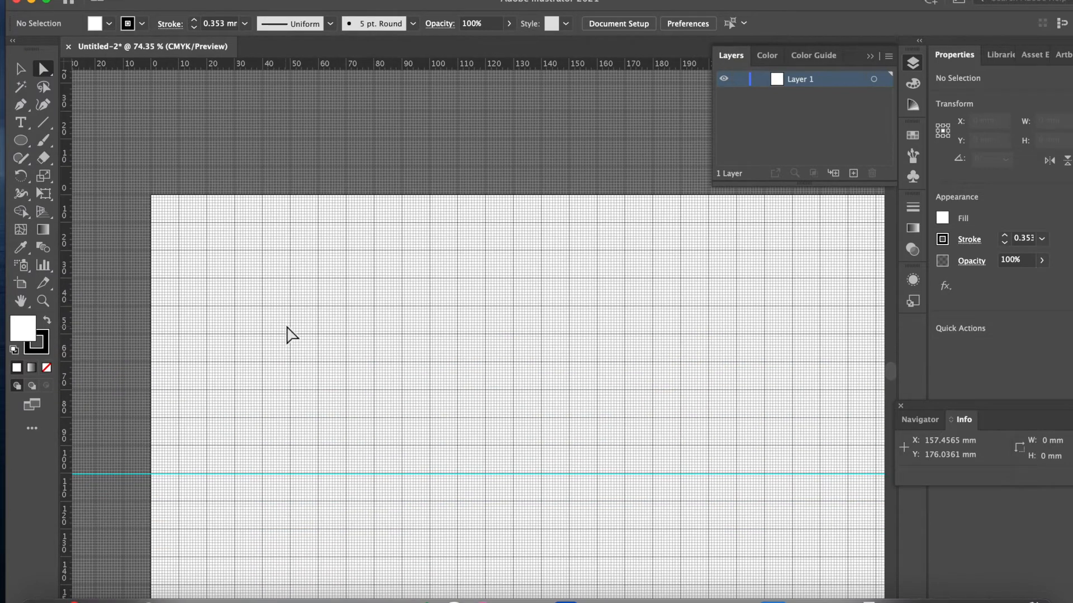
pyautogui.scroll(3, 290, 335)
pyautogui.scroll(3, 289, 334)
pyautogui.hscroll(-5, 289, 334)
pyautogui.scroll(-3, 289, 335)
pyautogui.hscroll(2, 289, 334)
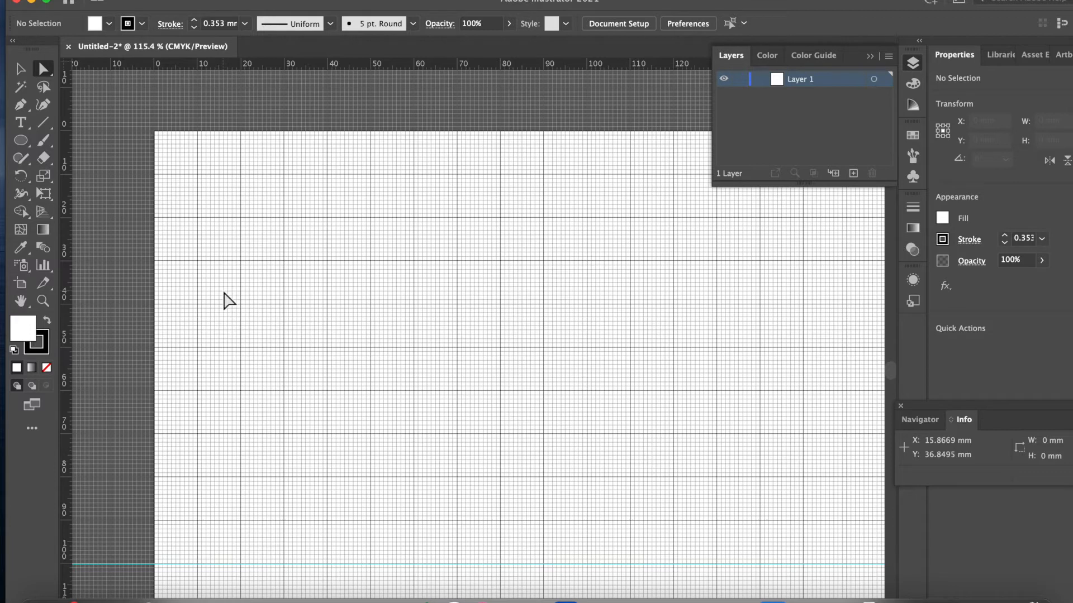
pyautogui.scroll(-5, 226, 300)
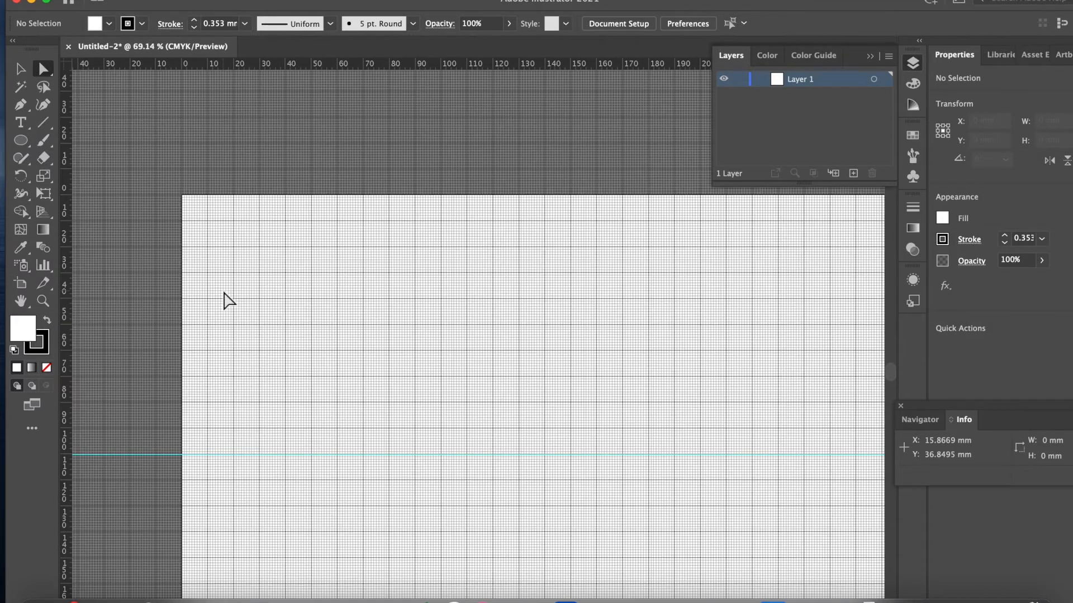
pyautogui.hscroll(1, 224, 293)
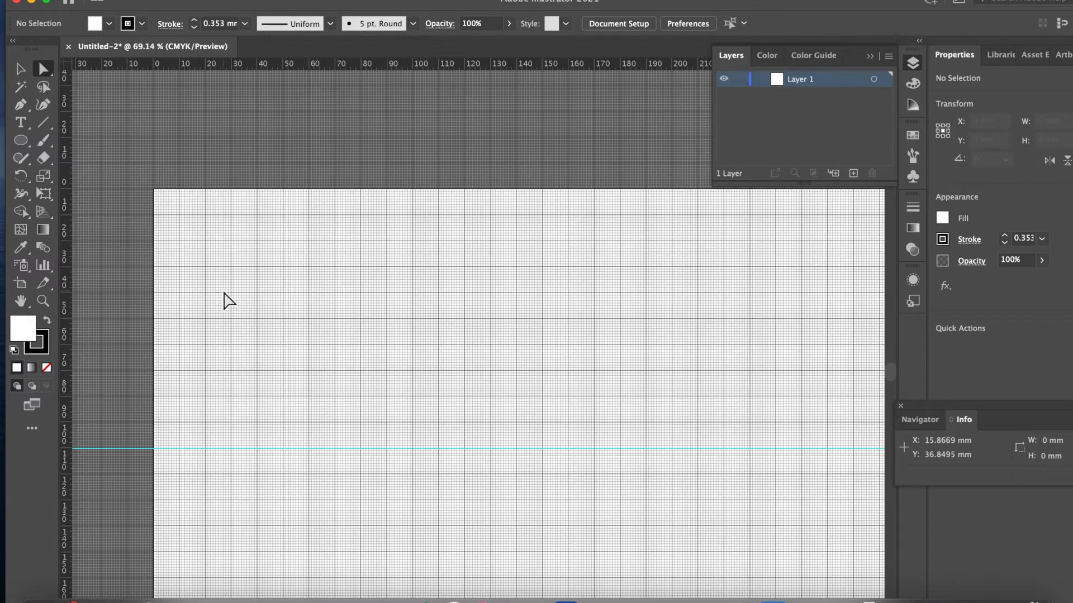
# Draw a rectangle about 117 x 40 mm above the horizontal guide with the Rectangle tool.
pyautogui.click(22, 139)
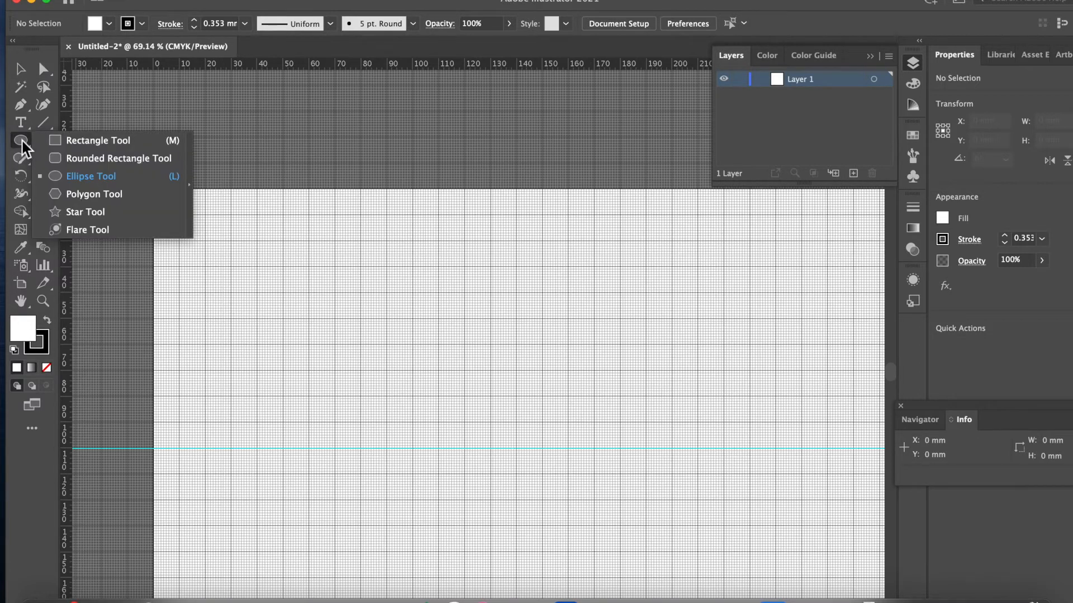
pyautogui.click(48, 141)
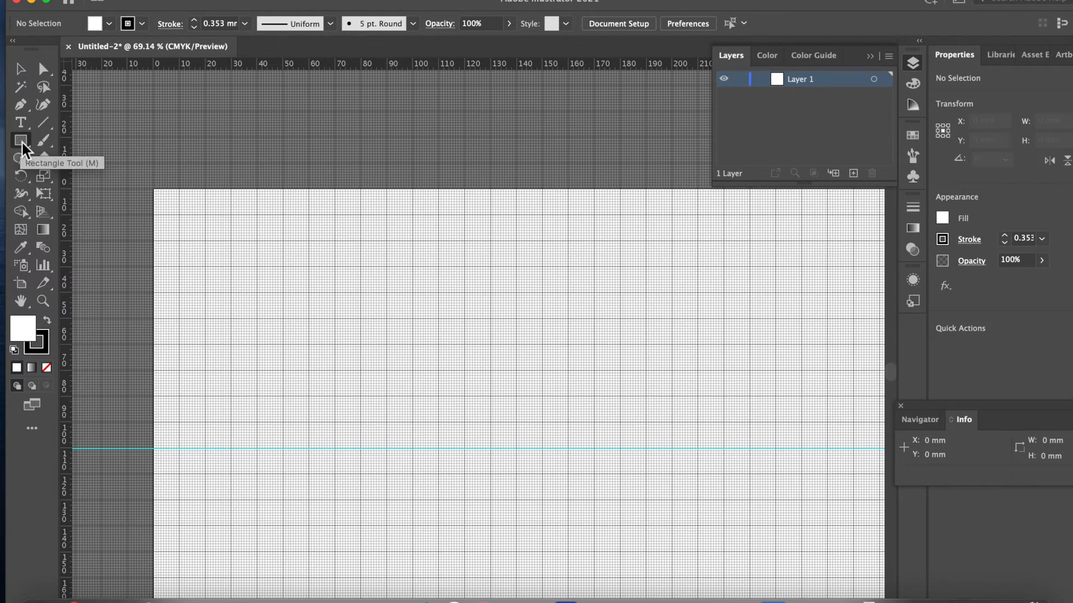
pyautogui.click(23, 143)
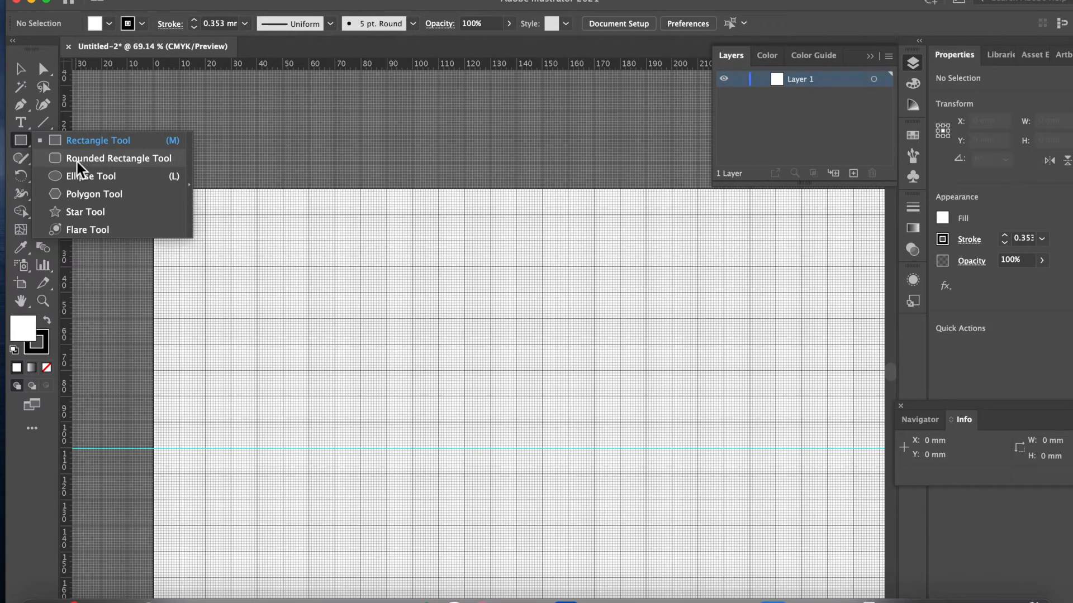
pyautogui.click(73, 141)
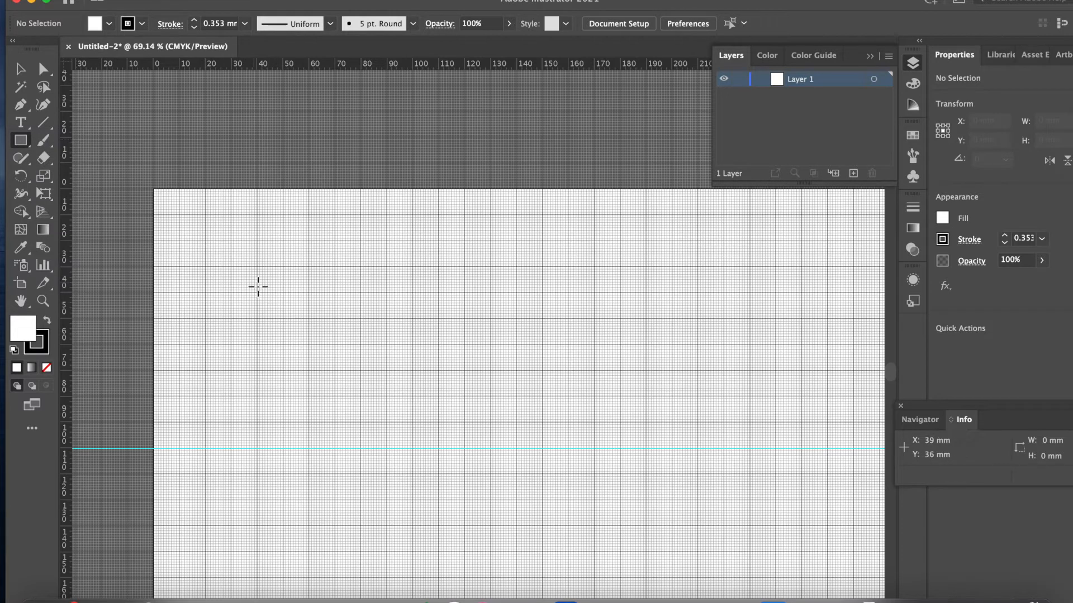
pyautogui.moveTo(255, 283); pyautogui.dragTo(361, 397)
pyautogui.moveTo(433, 426)
pyautogui.mouseDown()
pyautogui.moveTo(486, 462)
pyautogui.moveTo(544, 470)
pyautogui.moveTo(546, 491)
pyautogui.moveTo(524, 507)
pyautogui.moveTo(503, 498)
pyautogui.moveTo(505, 312)
pyautogui.moveTo(586, 421)
pyautogui.moveTo(579, 375)
pyautogui.moveTo(558, 387)
pyautogui.mouseUp()
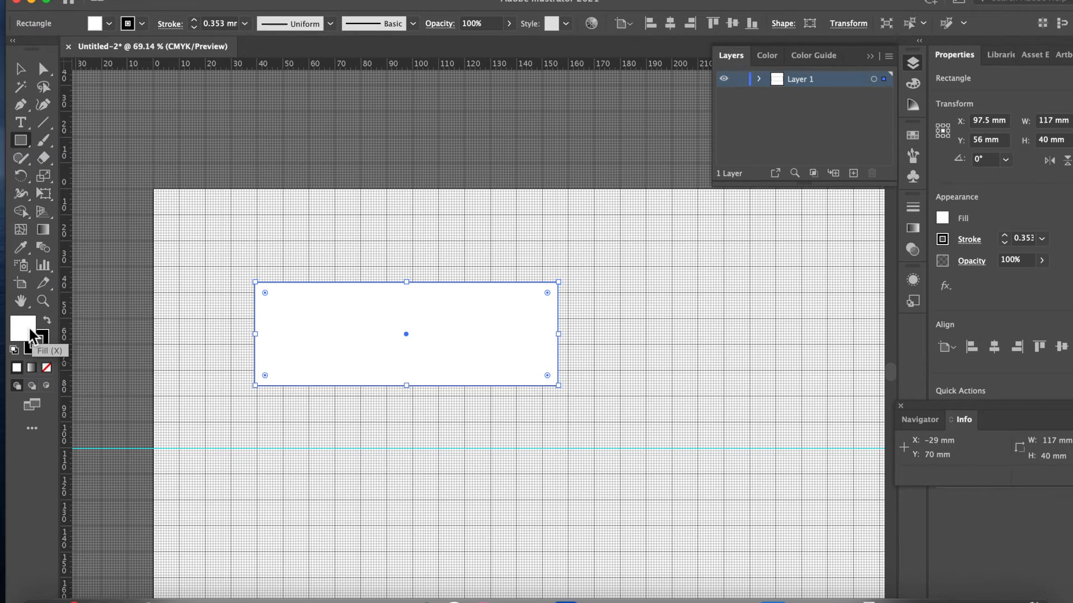
# Set the fill to None and delete the drawn rectangle.
pyautogui.press('x')
pyautogui.click(46, 370)
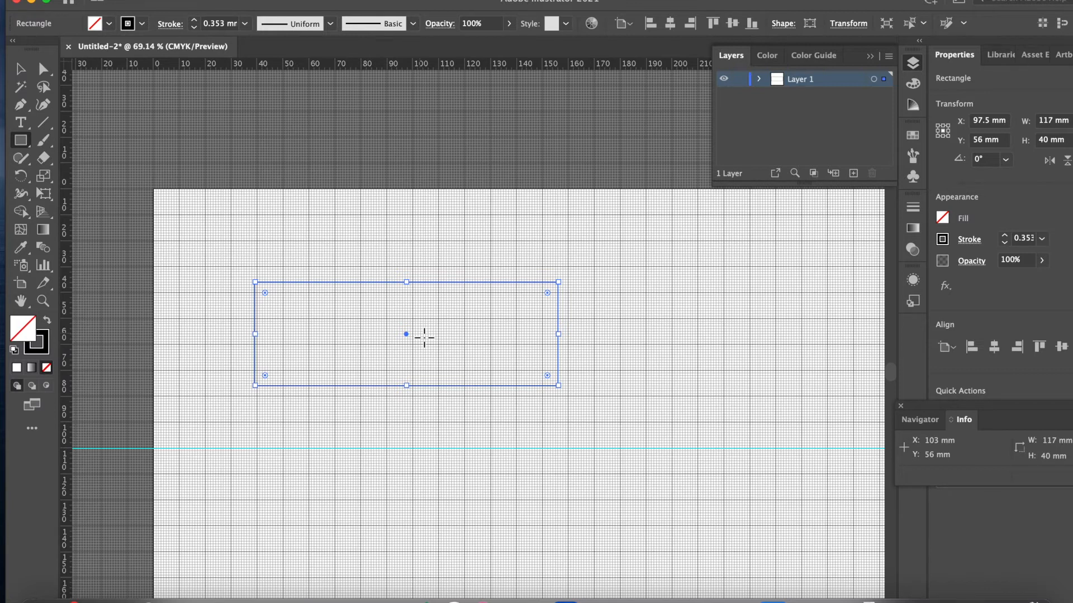
pyautogui.press('Delete')
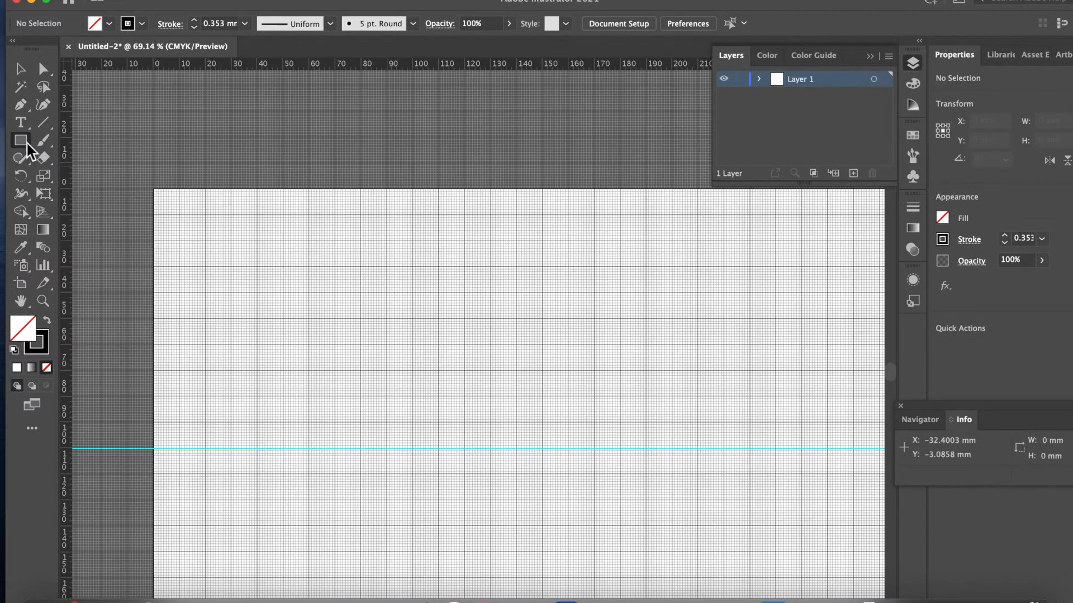
# Create a 60 x 60 mm square by exact dimensions with the Rectangle tool.
pyautogui.click(370, 320)
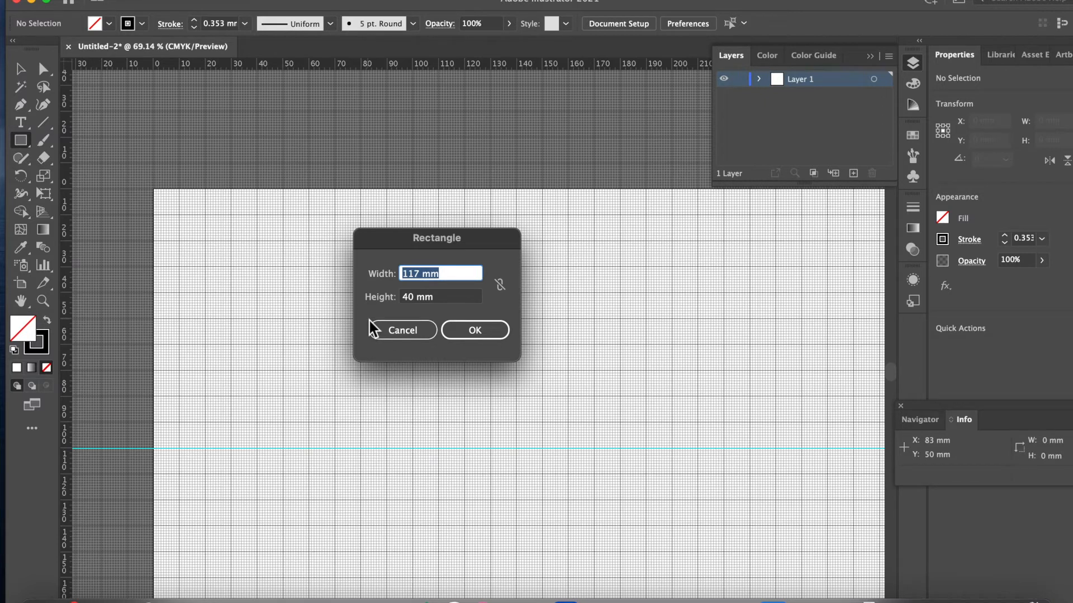
pyautogui.write('60mm')
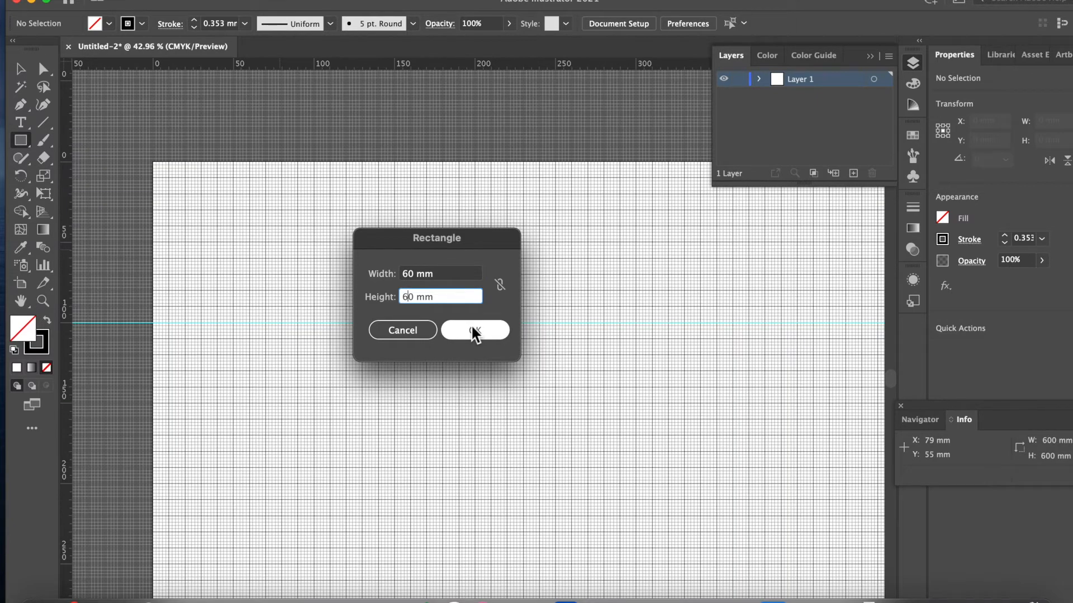
pyautogui.click(471, 330)
# Move the square along the grid so its centre sits at about X 78 mm, Y 68 mm.
pyautogui.click(21, 69)
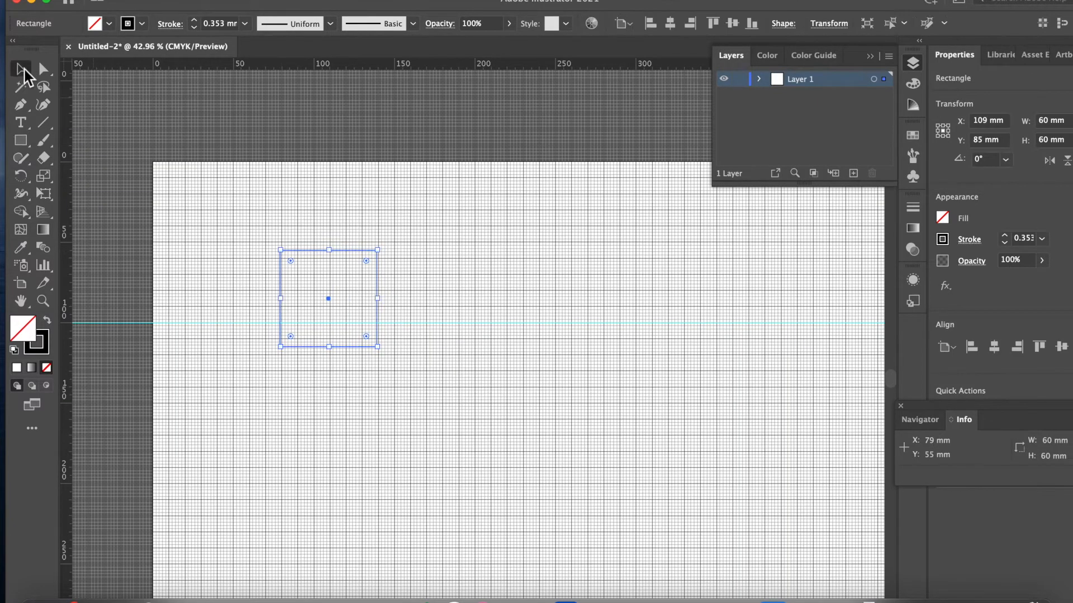
pyautogui.moveTo(317, 254); pyautogui.dragTo(278, 219)
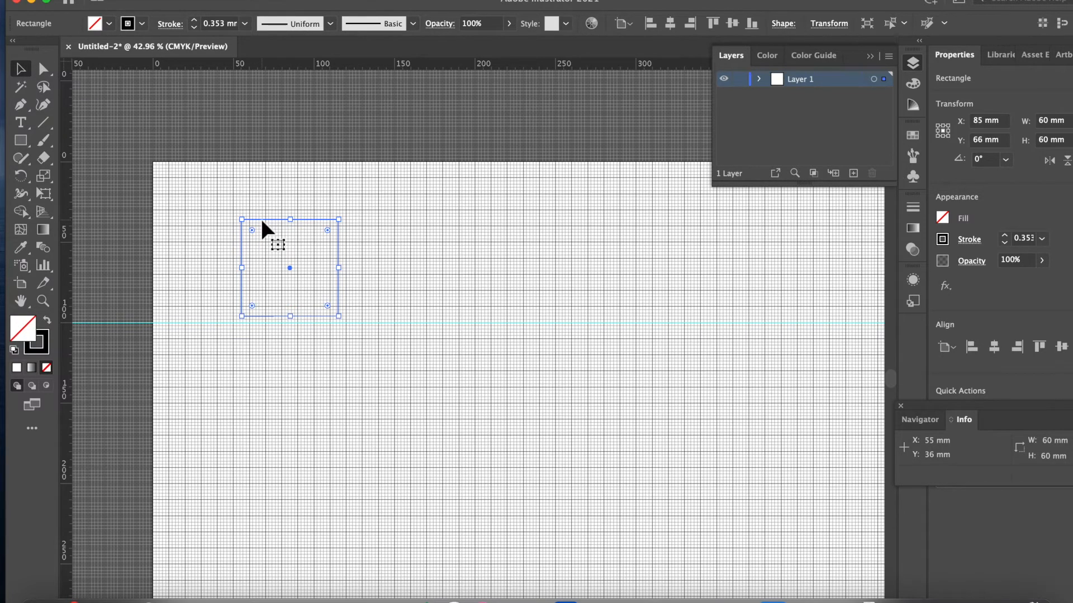
pyautogui.keyDown('alt'); pyautogui.scroll(2, 261, 221); pyautogui.keyUp('alt')
pyautogui.keyDown('alt'); pyautogui.scroll(4, 237, 283); pyautogui.keyUp('alt')
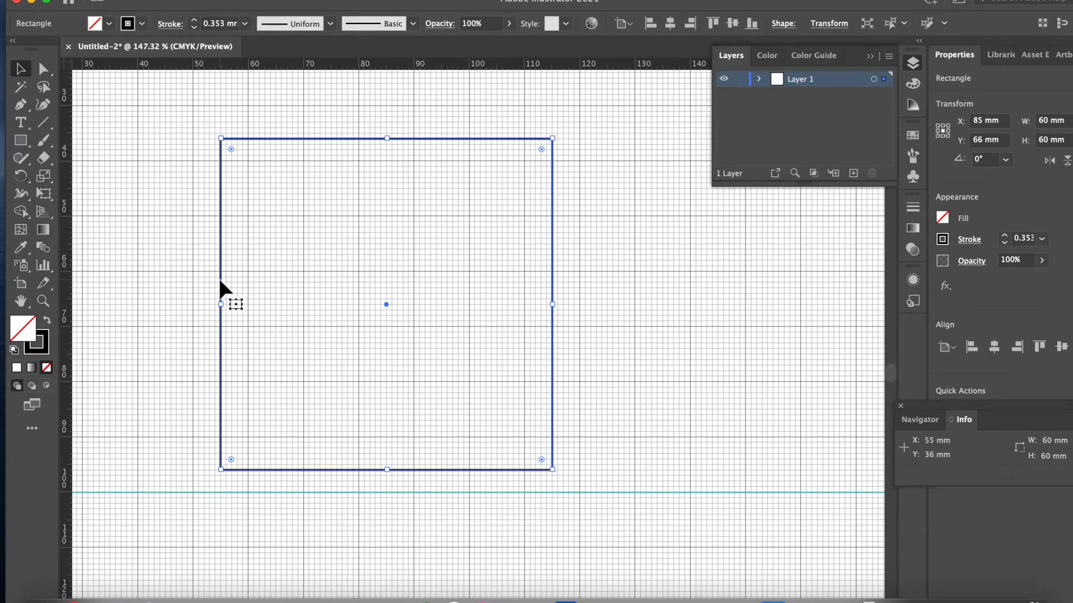
pyautogui.moveTo(220, 286); pyautogui.dragTo(193, 297)
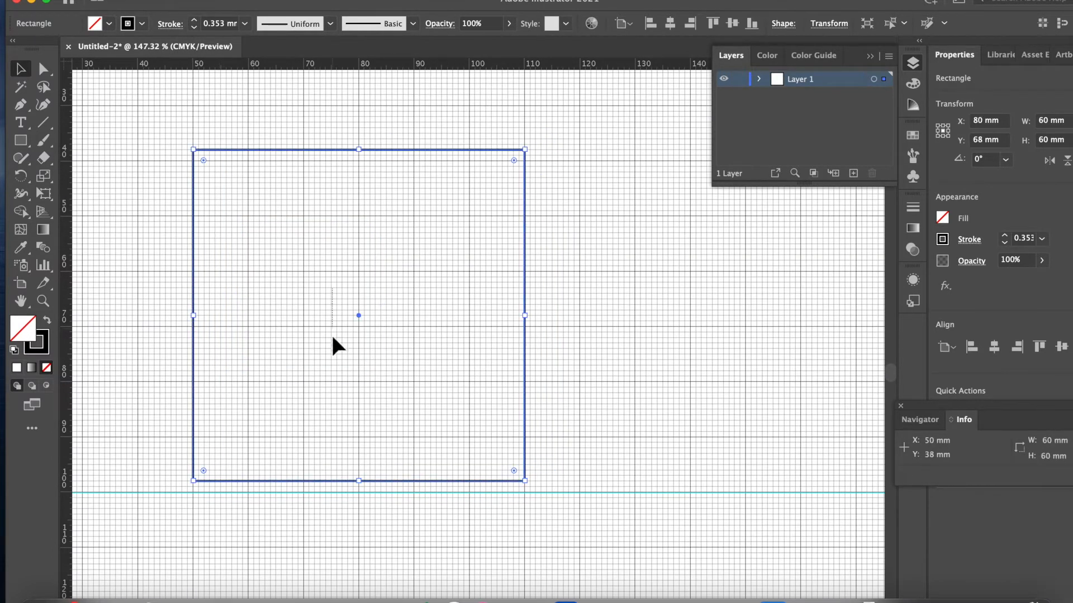
pyautogui.moveTo(417, 337); pyautogui.dragTo(424, 294)
pyautogui.moveTo(459, 355); pyautogui.dragTo(462, 353)
pyautogui.moveTo(525, 307)
pyautogui.mouseDown()
pyautogui.moveTo(646, 288)
pyautogui.moveTo(551, 271)
pyautogui.moveTo(511, 309)
pyautogui.mouseUp()
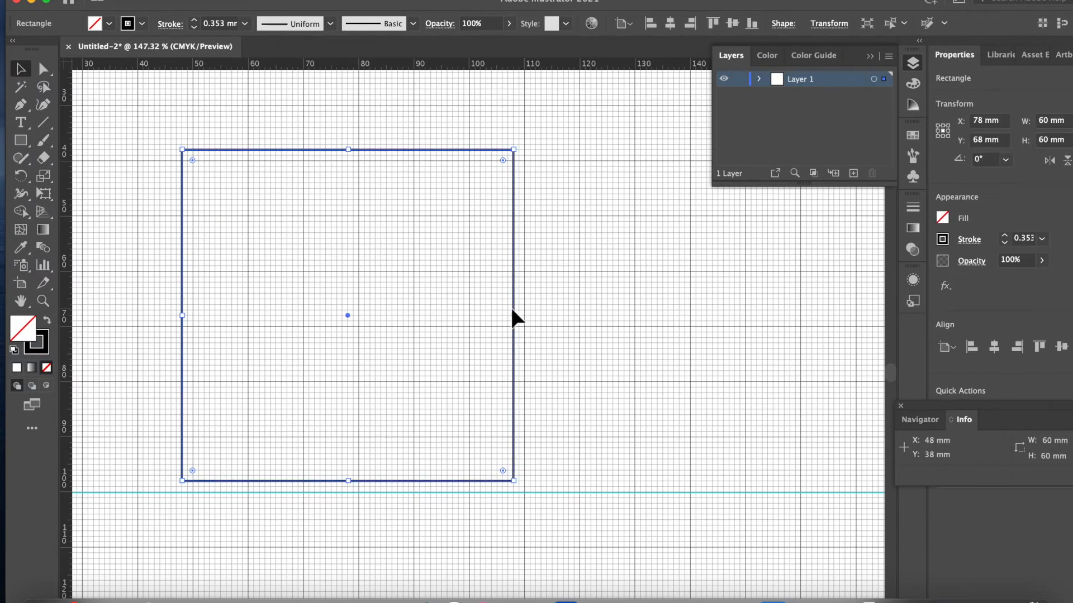
# Nudge the square up and to the left until its centre is at X 70 mm, Y 60 mm.
pyautogui.press('Up')
pyautogui.press('Up')
pyautogui.press('Up')
pyautogui.press('Up')
pyautogui.press('Up')
pyautogui.press('Up')
pyautogui.press('Up')
pyautogui.press('Up')
pyautogui.press('Up')
pyautogui.press('Up')
pyautogui.press('Up')
pyautogui.press('Up')
pyautogui.press('Up')
pyautogui.press('Up')
pyautogui.press('Up')
pyautogui.press('Up')
pyautogui.press('Up')
pyautogui.press('Up')
pyautogui.press('Up')
pyautogui.press('Up')
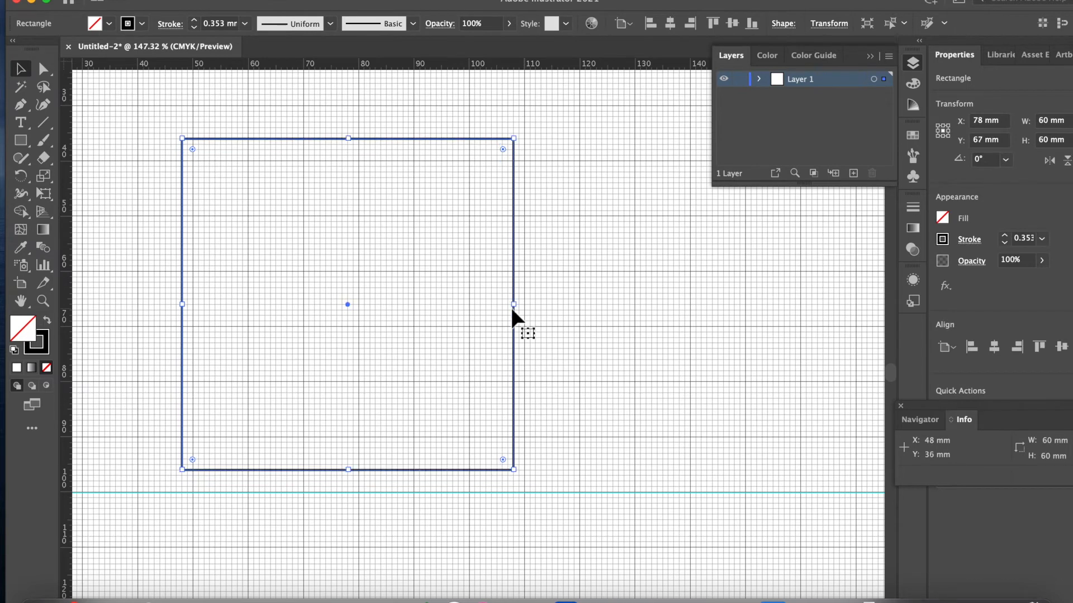
pyautogui.press('Up')
pyautogui.press('Up')
pyautogui.press('Up')
pyautogui.press('Left')
pyautogui.press('Left')
pyautogui.press('Left')
pyautogui.press('Left')
pyautogui.press('Left')
pyautogui.press('Left')
pyautogui.press('Left')
pyautogui.press('Left')
pyautogui.press('Left')
pyautogui.press('Left')
pyautogui.press('Left')
pyautogui.press('Left')
pyautogui.press('Left')
pyautogui.press('Left')
pyautogui.press('Left')
pyautogui.press('Left')
pyautogui.press('Left')
pyautogui.press('Left')
pyautogui.press('Left')
pyautogui.press('Left')
pyautogui.press('Left')
pyautogui.press('Left')
pyautogui.press('Left')
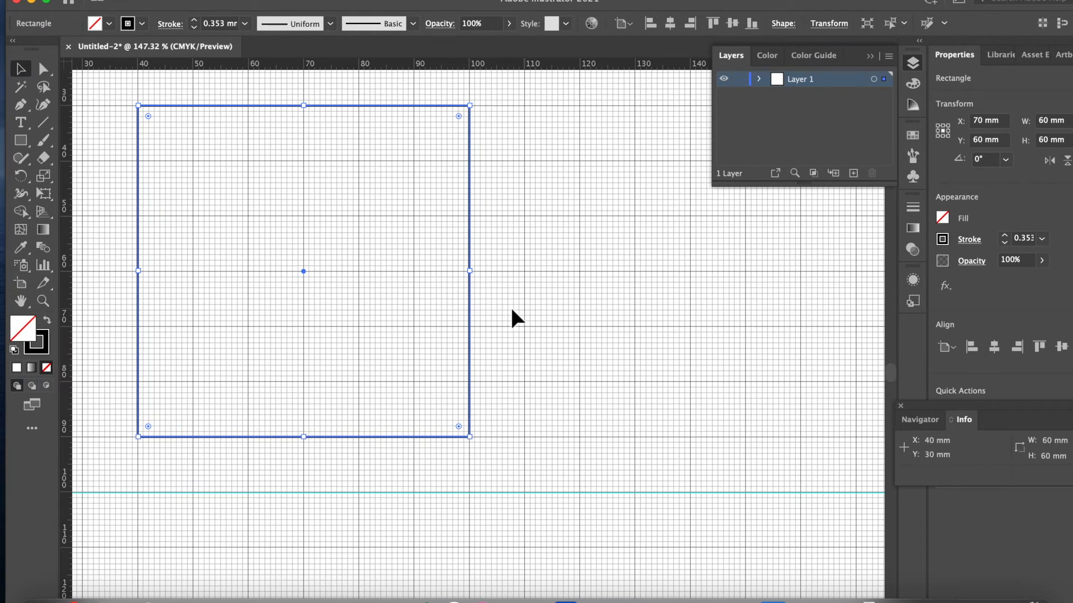
# Inspect the square's right edge against the gridlines up close, nudging the square 1 mm right and back.
pyautogui.scroll(5, 512, 310)
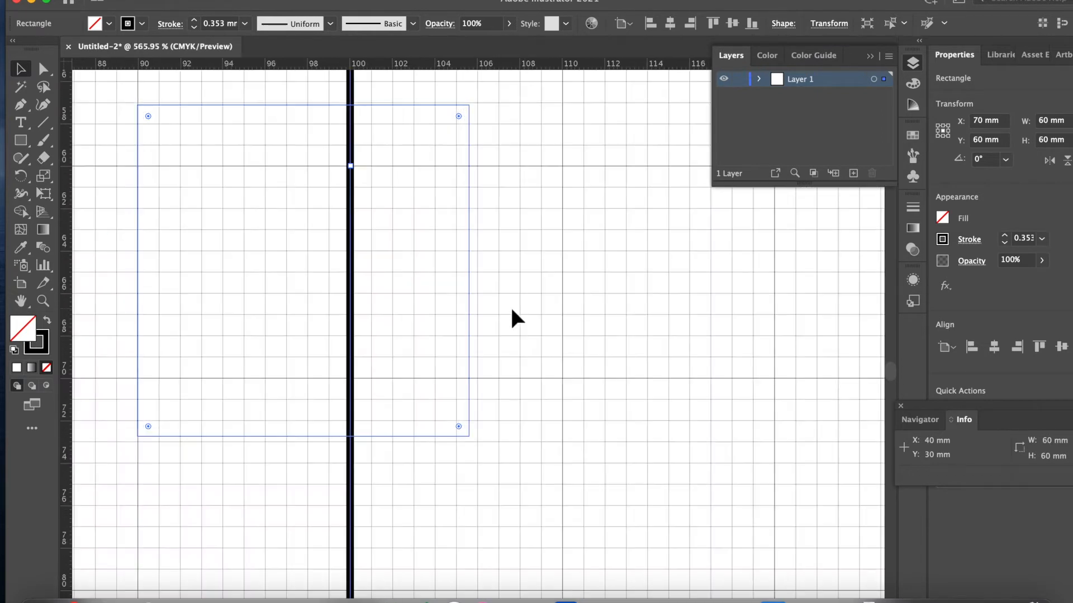
pyautogui.press('Right')
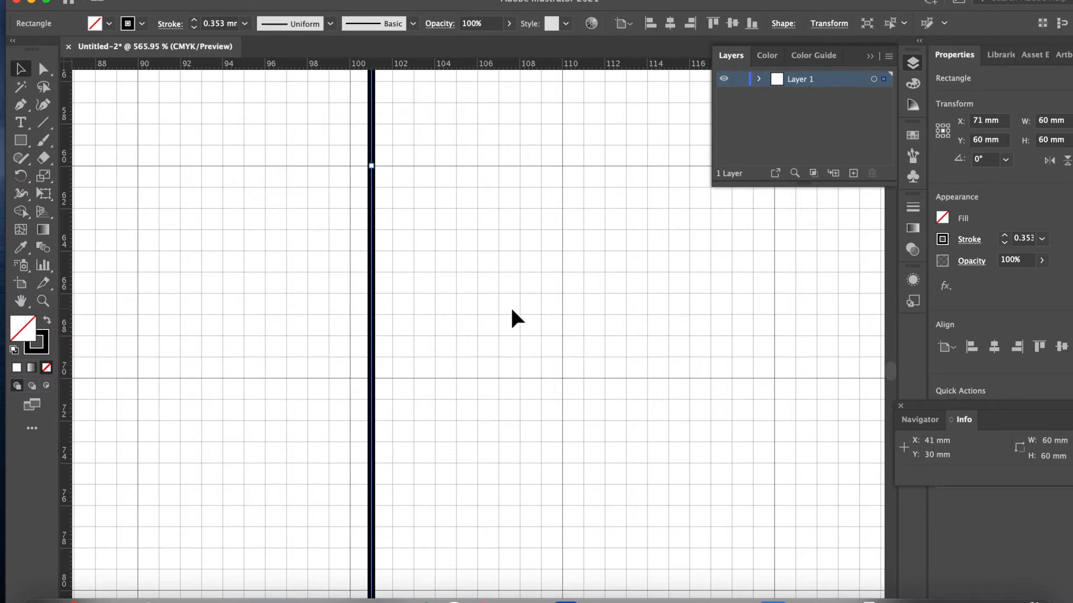
pyautogui.press('Left')
pyautogui.scroll(-5, 511, 305)
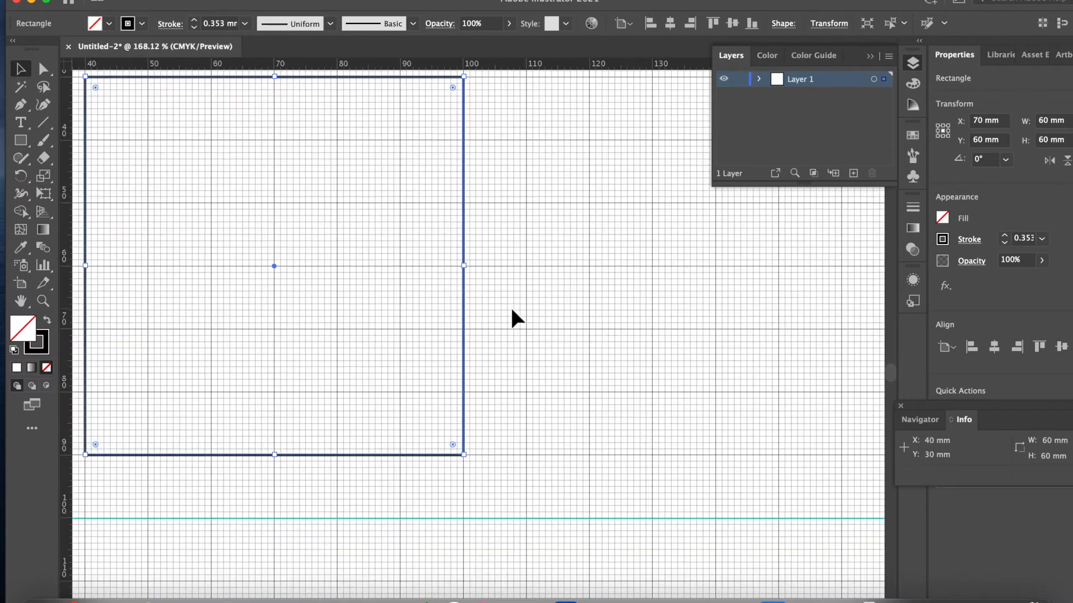
# Try stretching the square's upper-left anchor to X 19 mm, Y 16 mm and deleting it, and undo both changes.
pyautogui.scroll(4, 512, 310)
pyautogui.hscroll(-4, 512, 310)
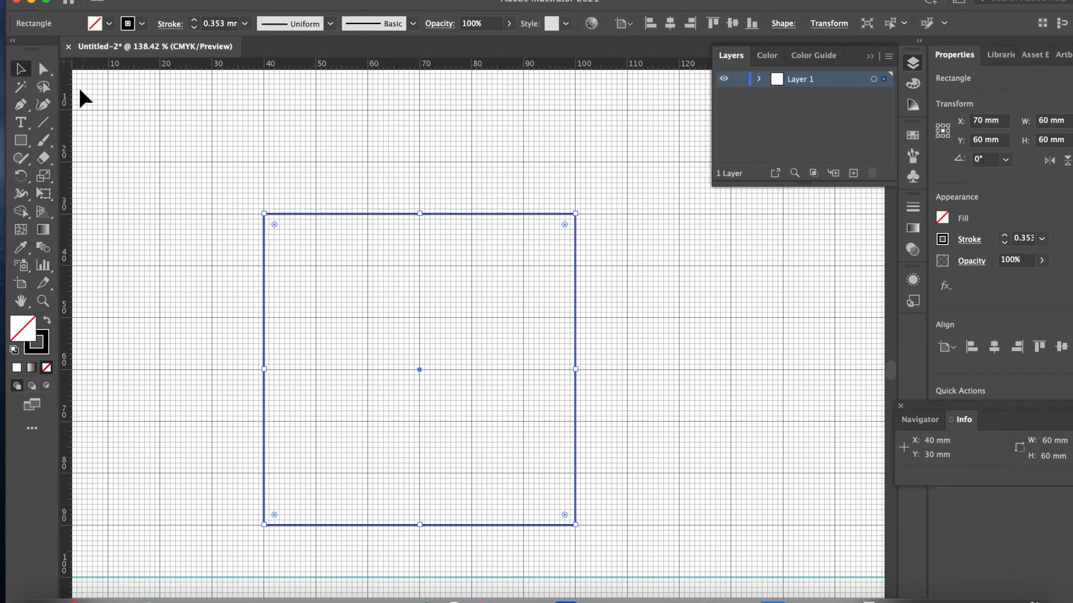
pyautogui.click(43, 68)
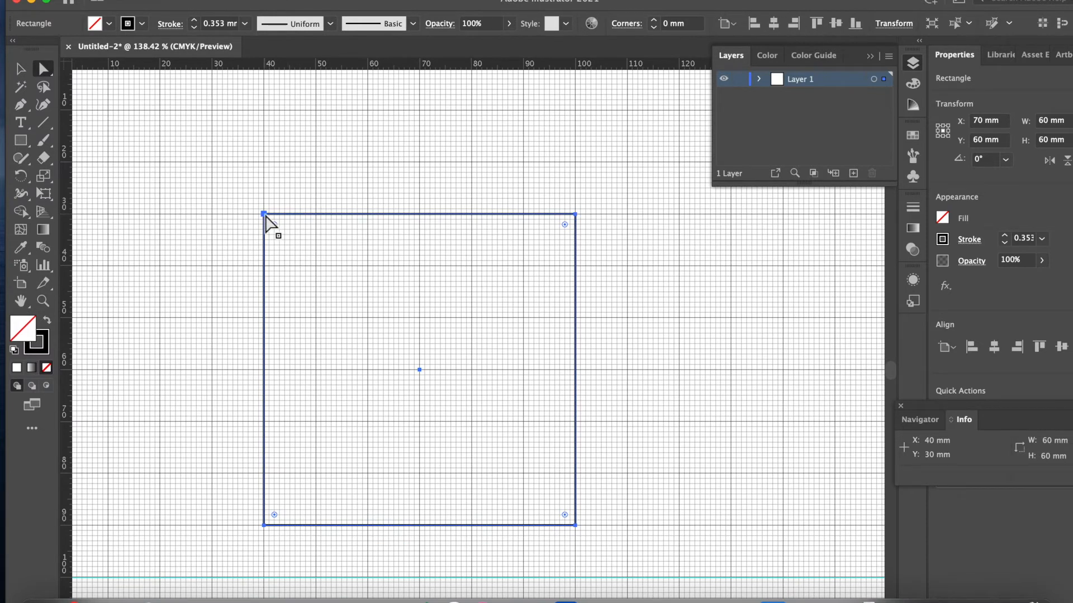
pyautogui.moveTo(266, 216); pyautogui.dragTo(166, 142)
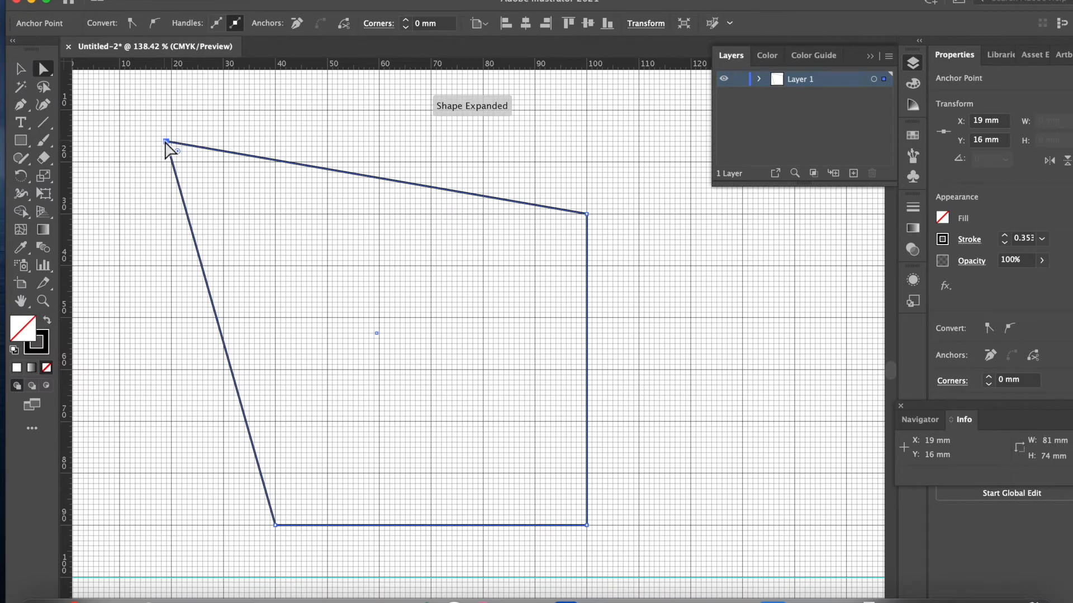
pyautogui.press('Delete')
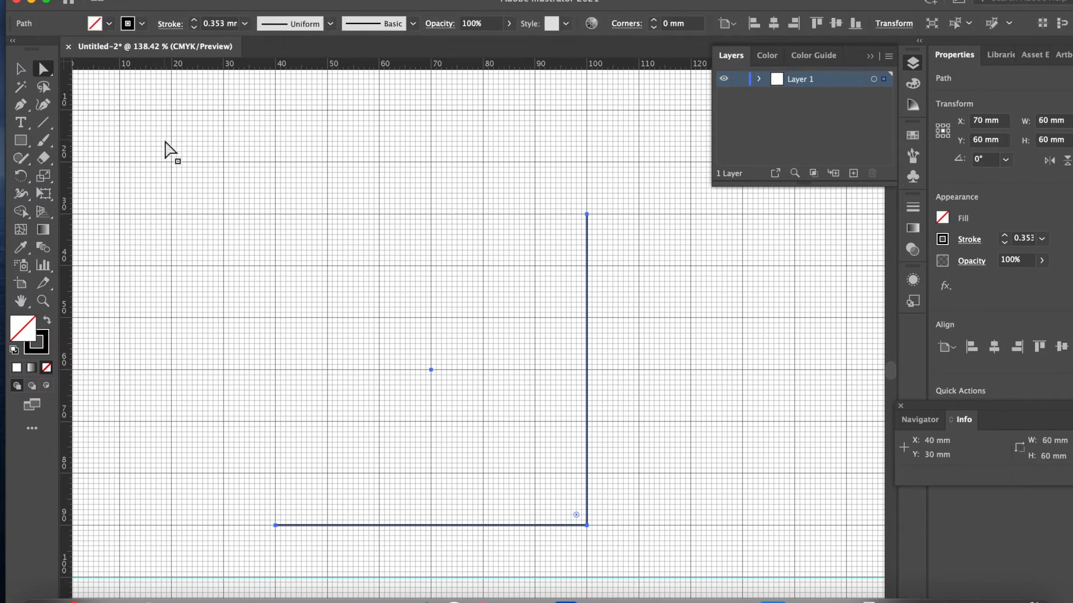
pyautogui.press('super+z')
pyautogui.press('super+z')
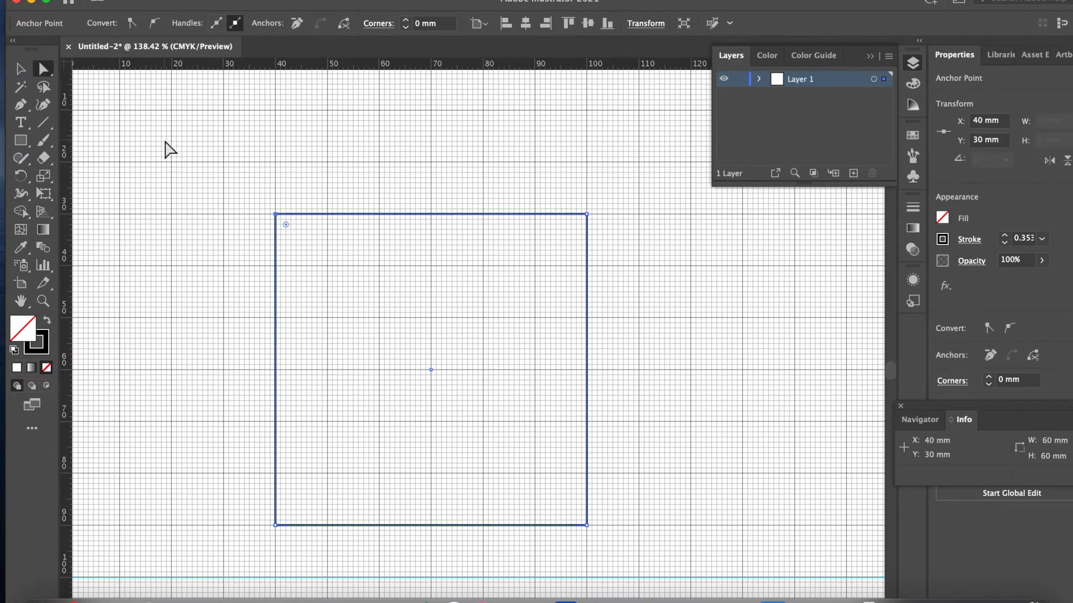
# Delete the square's top edge and close the open path again with Join.
pyautogui.click(514, 228)
pyautogui.click(510, 216)
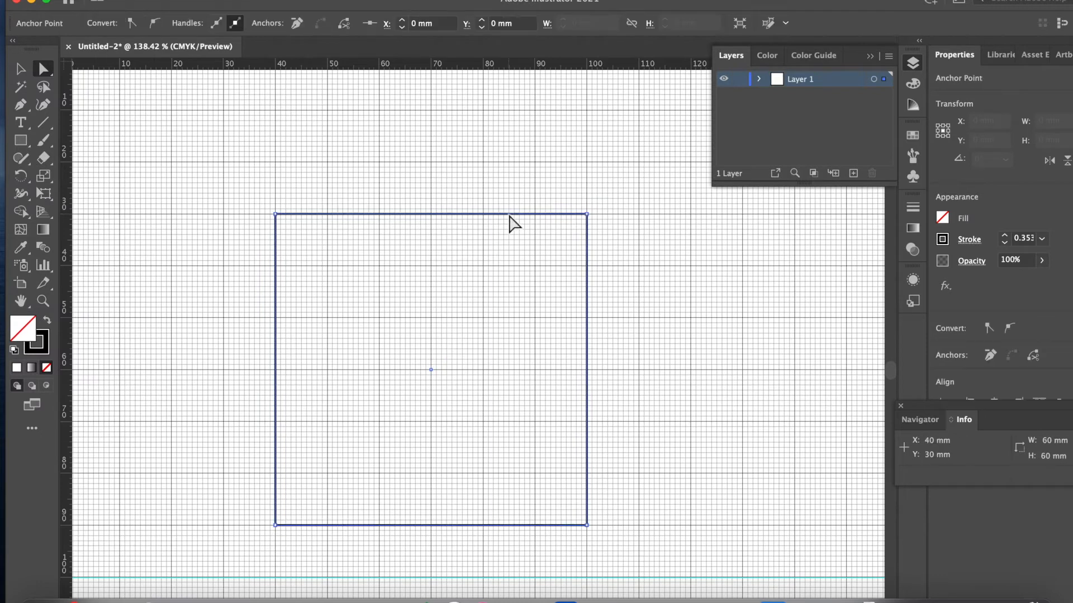
pyautogui.press('Delete')
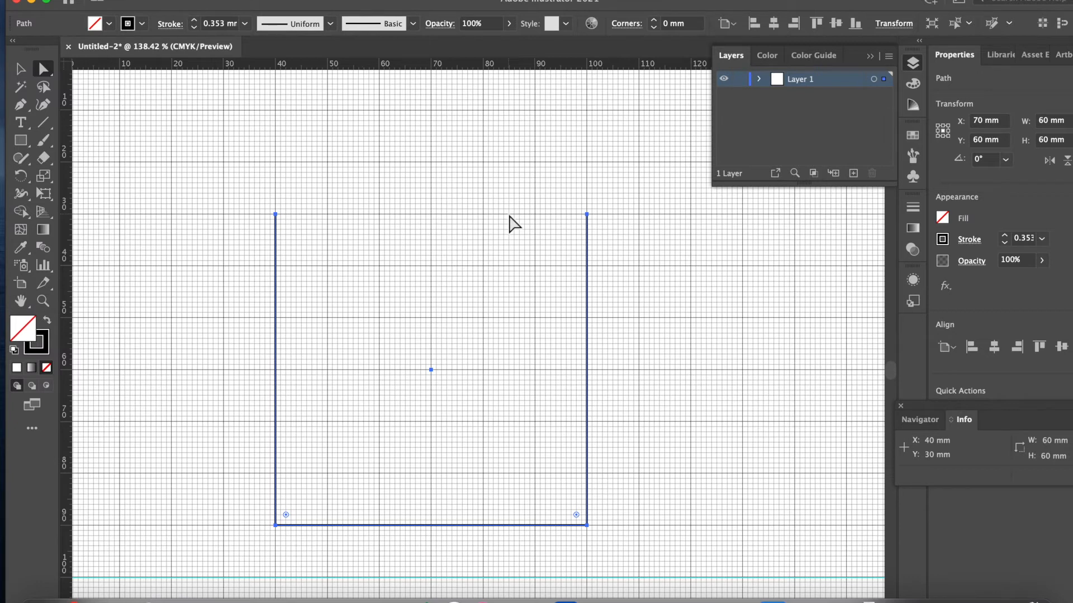
pyautogui.press('super+j')
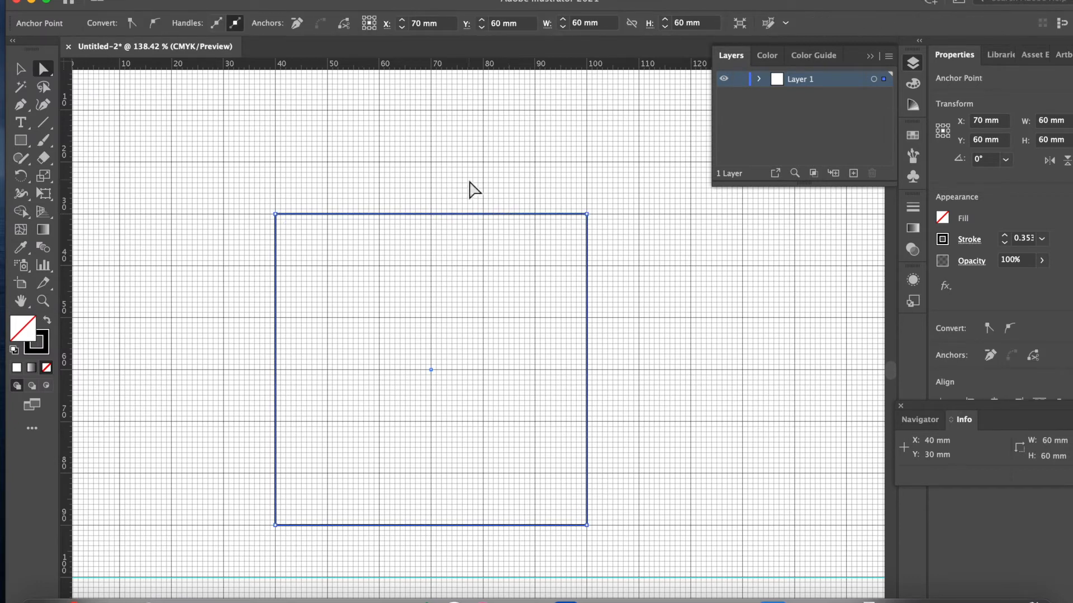
pyautogui.click(474, 190)
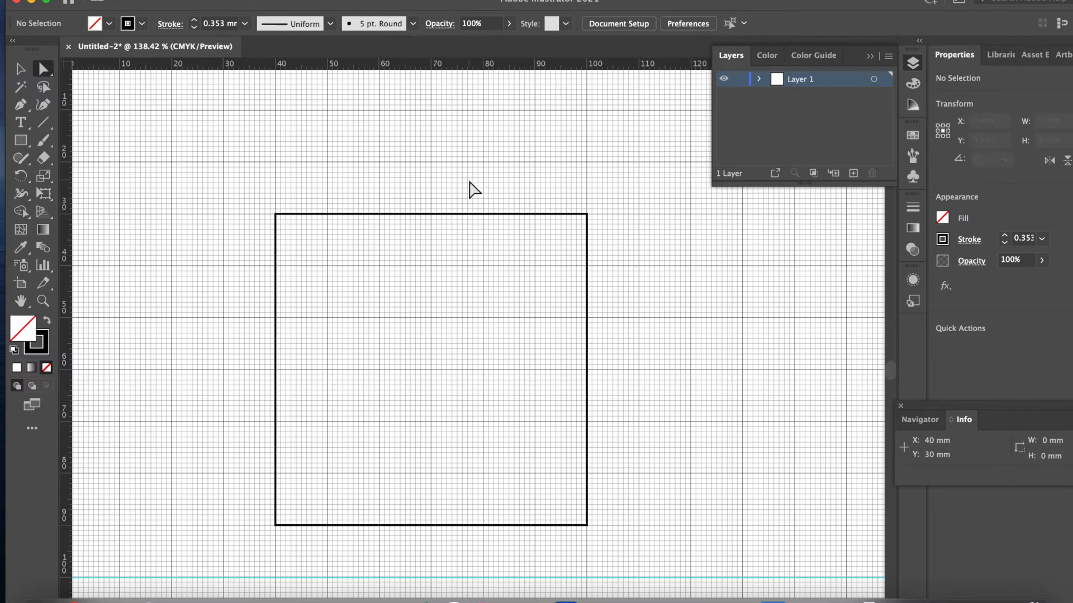
# Create a 20 x 20 mm square near the large square's top edge with the Rectangle tool.
pyautogui.click(20, 140)
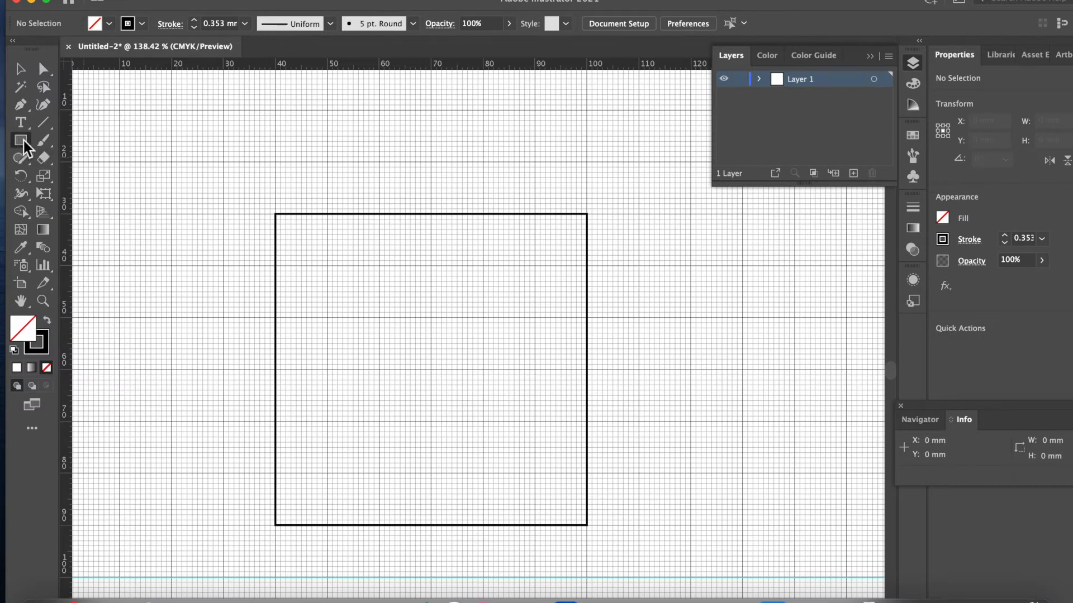
pyautogui.click(407, 172)
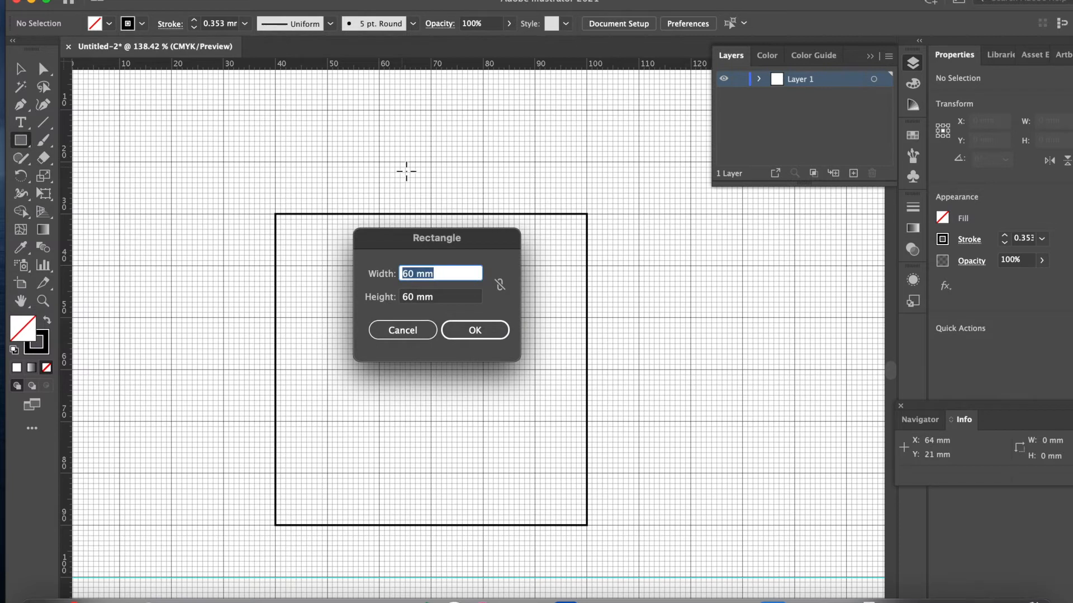
pyautogui.write('20 mm')
pyautogui.press('Tab')
pyautogui.write('20 mm')
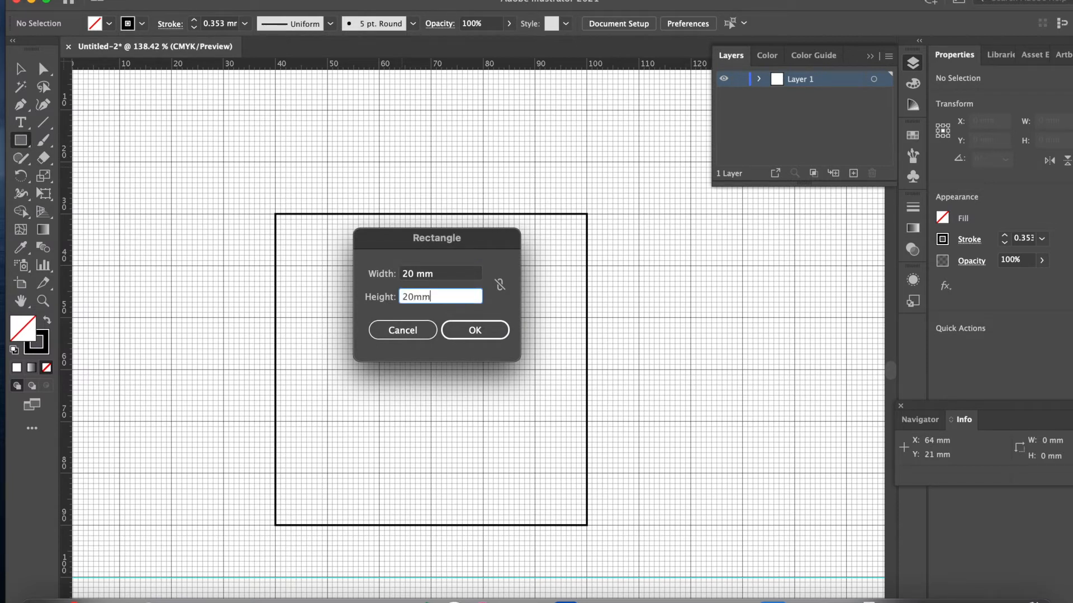
pyautogui.press('Return')
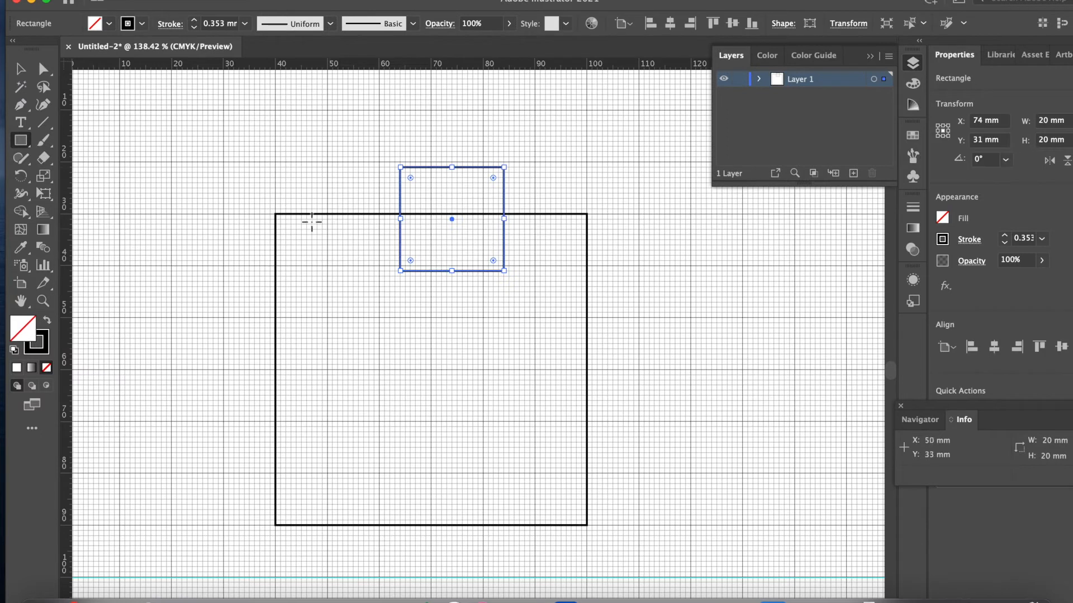
# Move the small square's centre to X 70 mm, Y 24 mm, overlapping the large square's top edge, and select both squares.
pyautogui.click(20, 68)
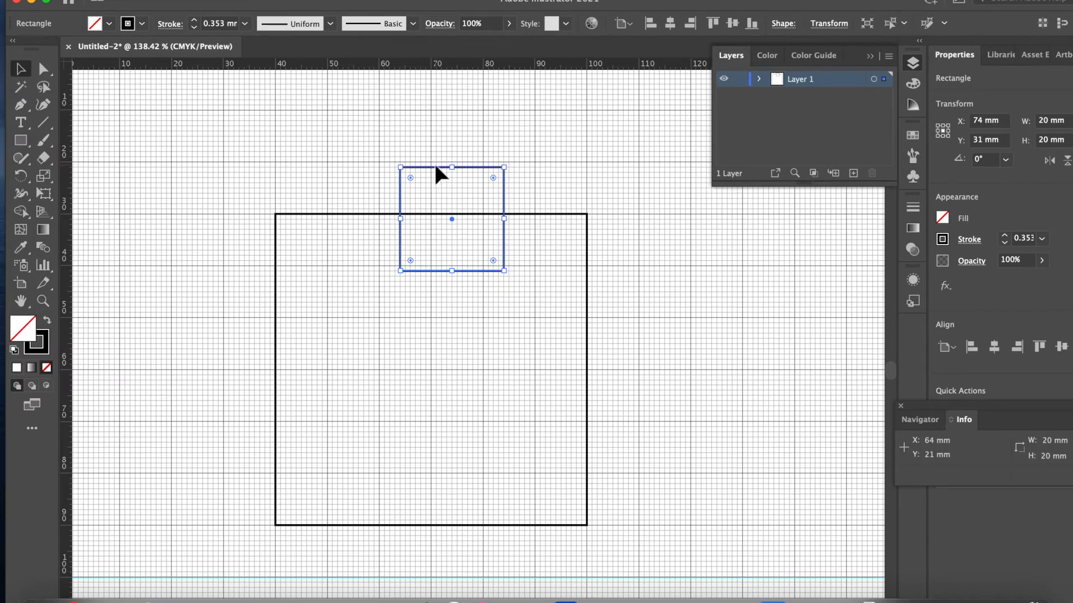
pyautogui.click(411, 149)
pyautogui.moveTo(422, 167); pyautogui.dragTo(399, 132)
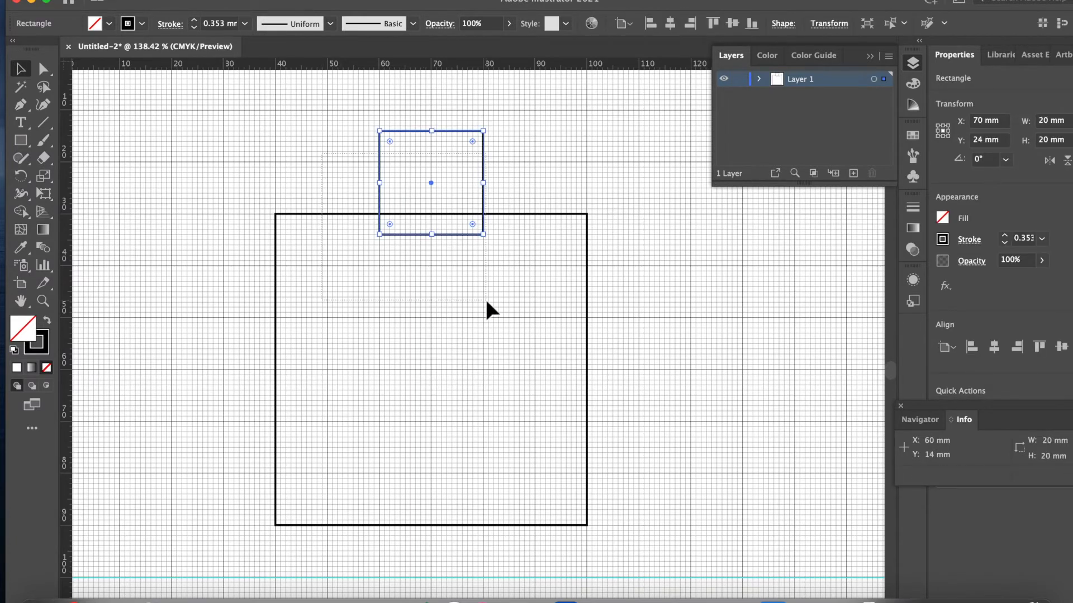
pyautogui.moveTo(486, 301); pyautogui.dragTo(486, 302)
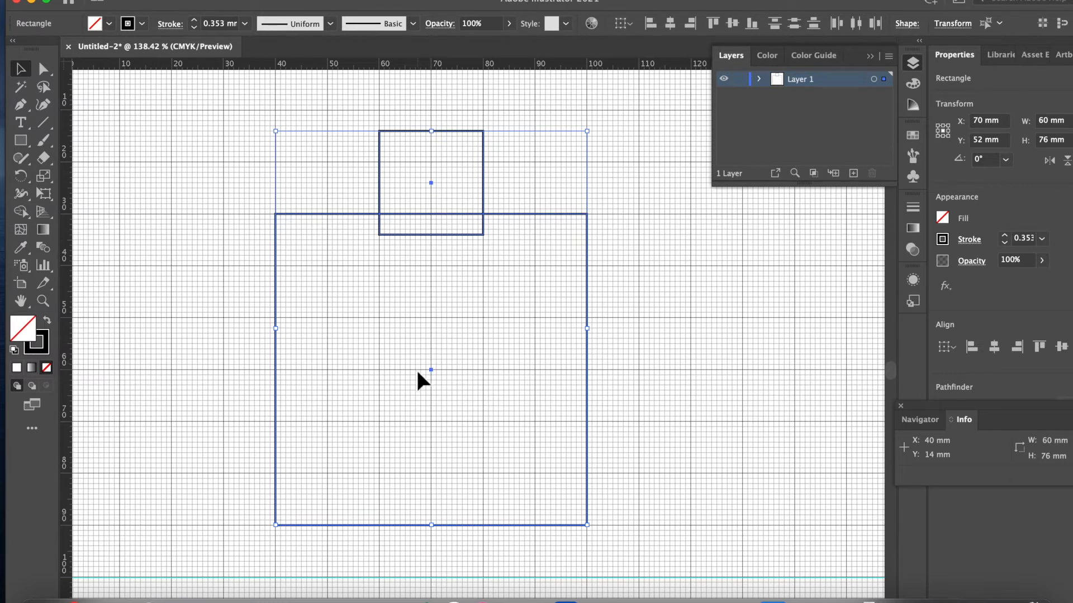
# Move the small square so its centre is at X 70 mm, Y 20 mm, resting on the large square's top edge.
pyautogui.click(731, 235)
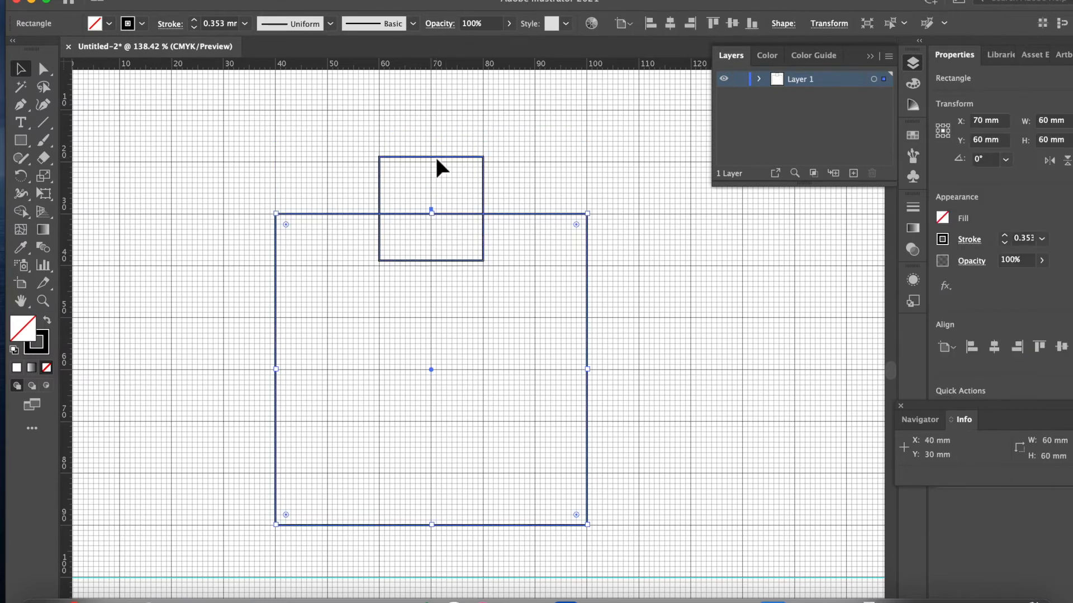
pyautogui.moveTo(437, 158); pyautogui.dragTo(437, 163)
pyautogui.click(437, 162)
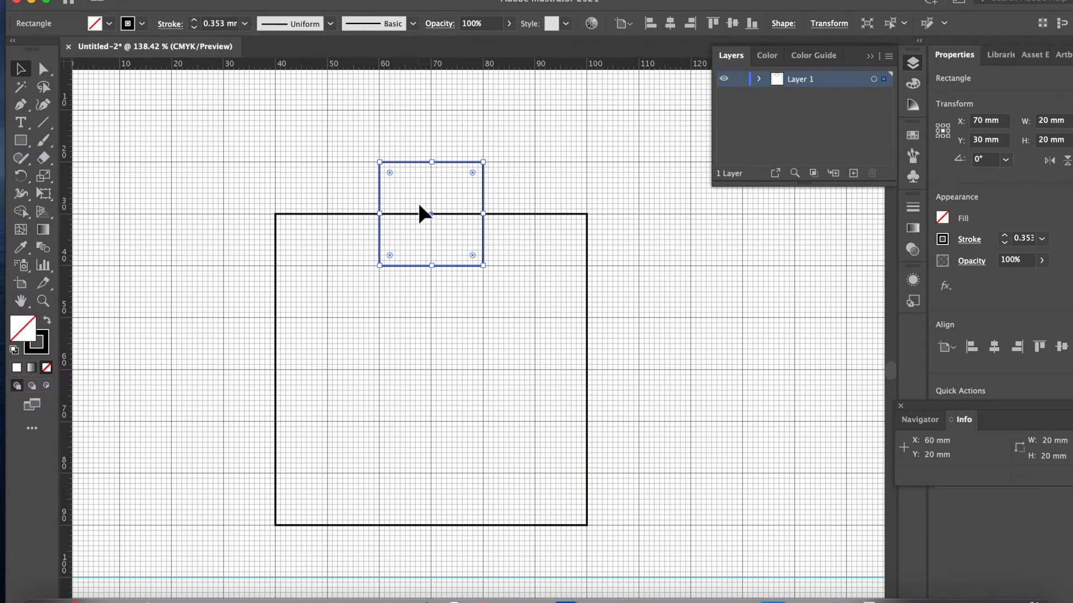
pyautogui.moveTo(445, 162); pyautogui.dragTo(444, 110)
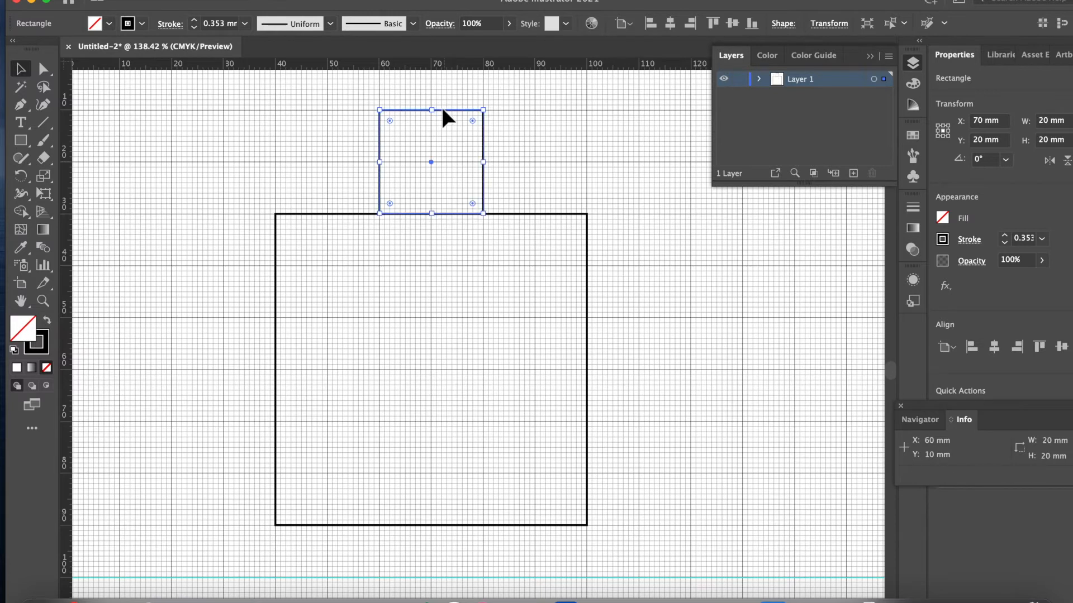
# Examine up close how the small square's bottom edge lines up with the large square's top edge.
pyautogui.scroll(5, 450, 239)
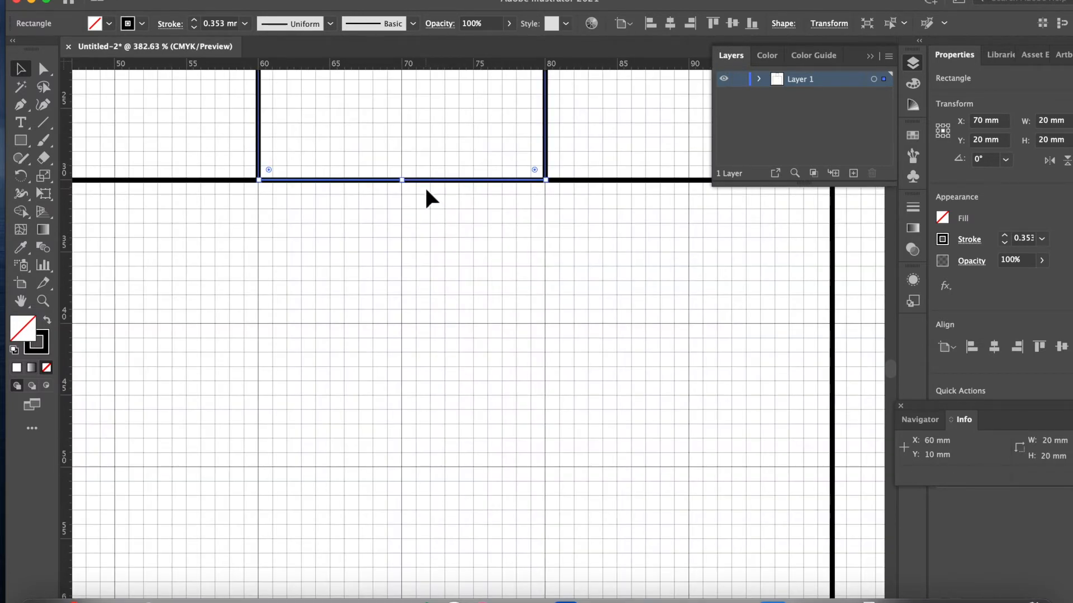
pyautogui.click(575, 179)
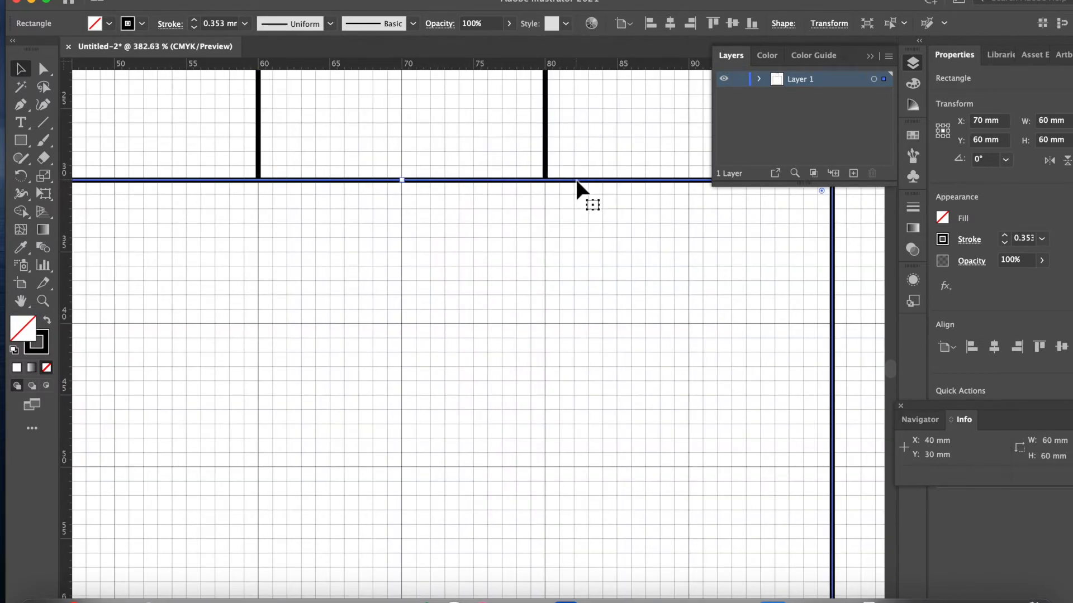
pyautogui.click(545, 174)
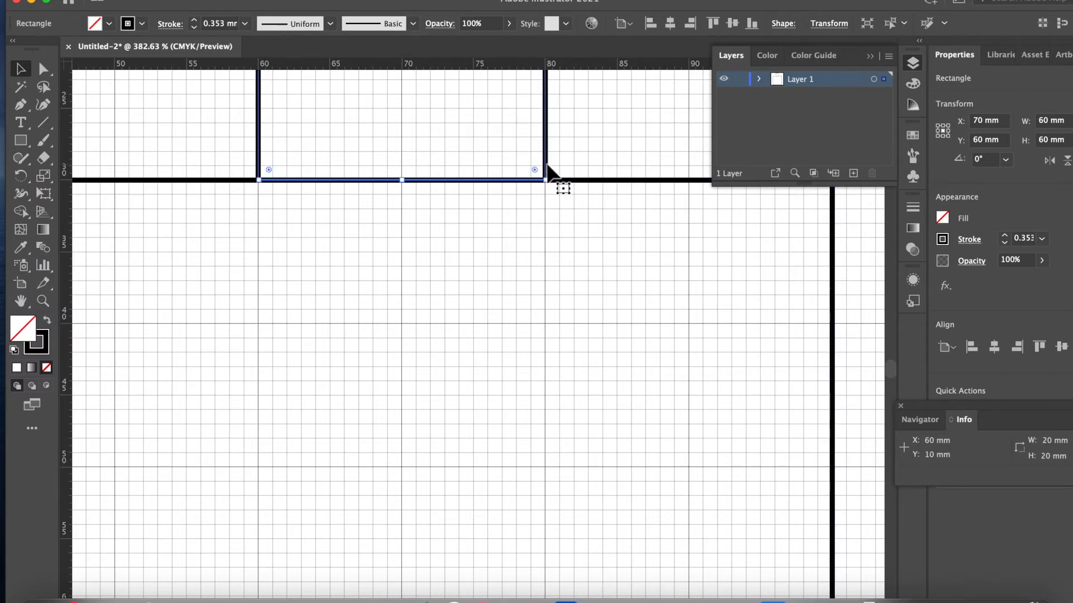
pyautogui.scroll(8, 408, 179)
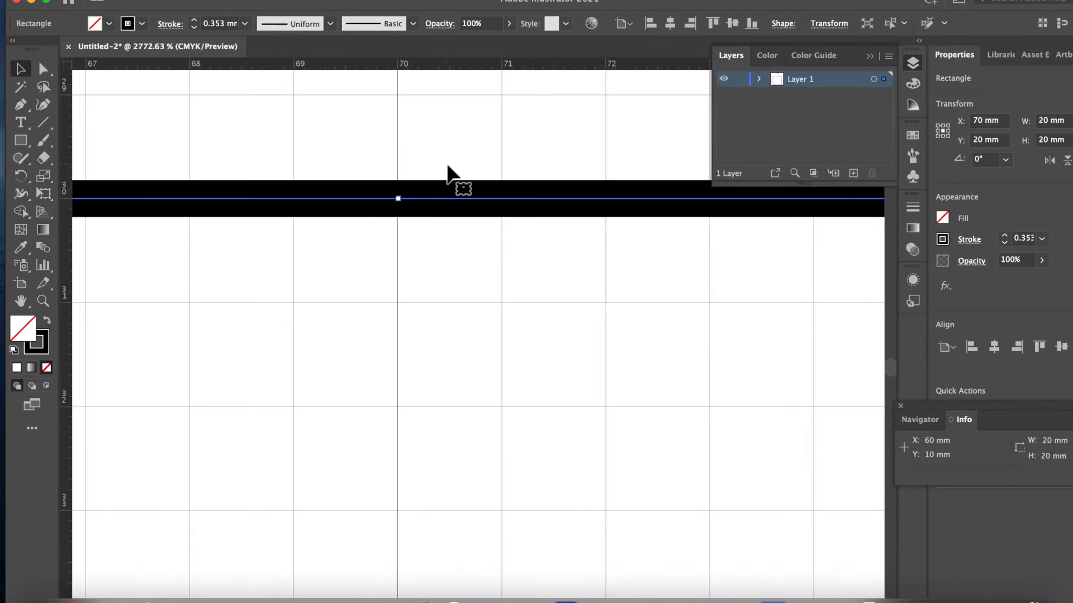
pyautogui.scroll(-3, 436, 232)
pyautogui.scroll(-5, 433, 226)
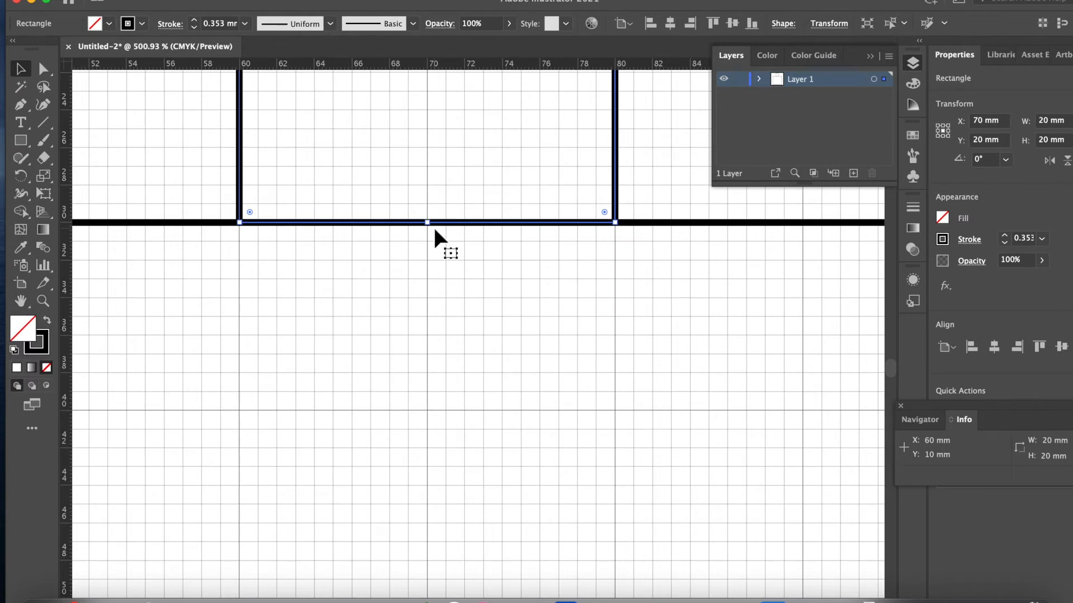
pyautogui.click(104, 170)
pyautogui.click(395, 225)
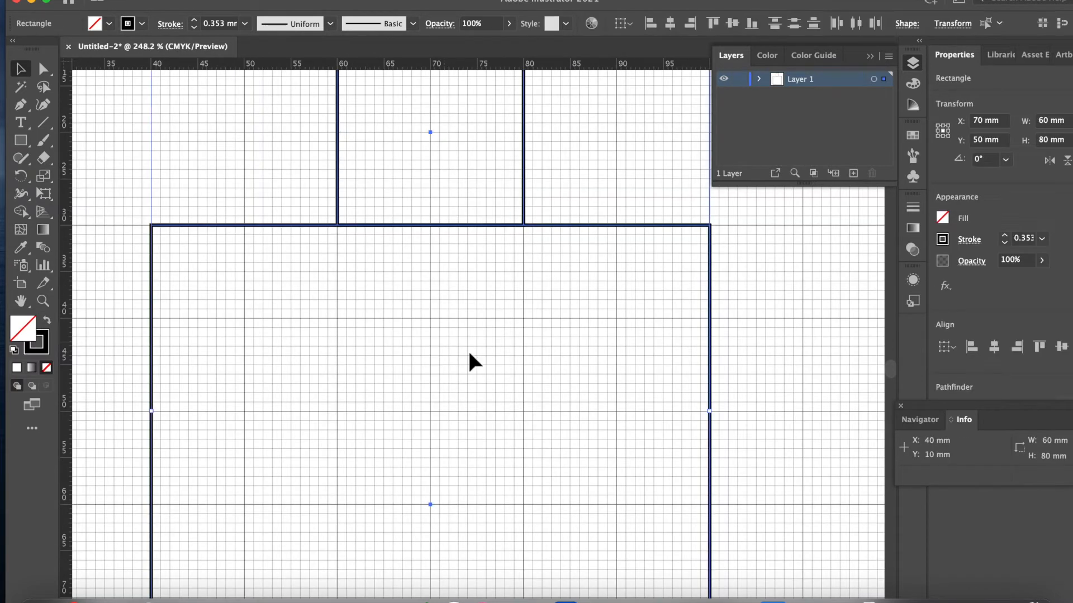
pyautogui.scroll(-3, 455, 339)
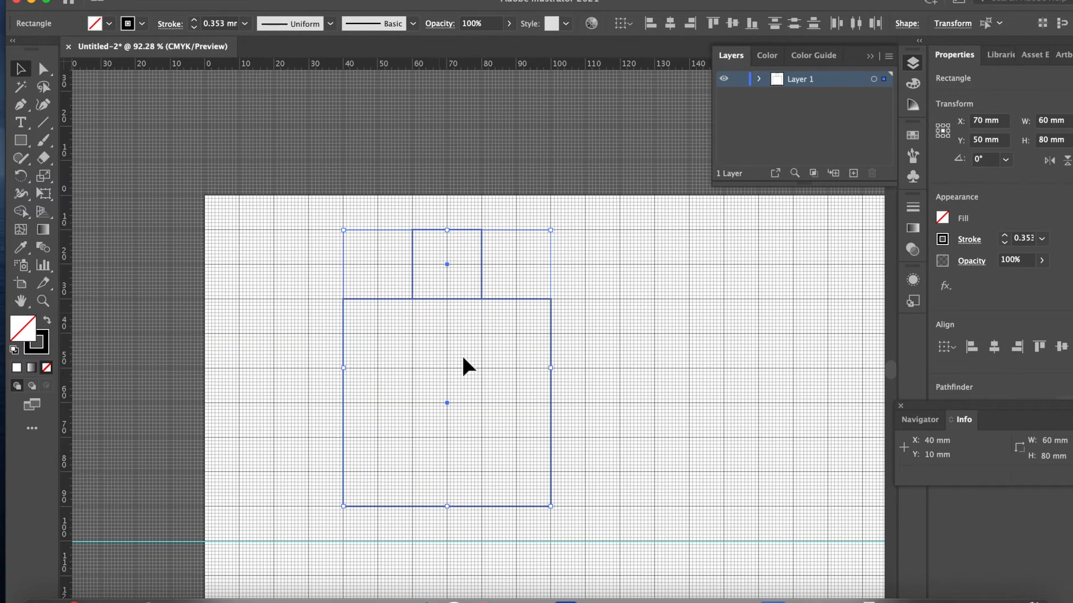
# Select both squares and merge them into one shape with the Shape Builder tool.
pyautogui.click(312, 290)
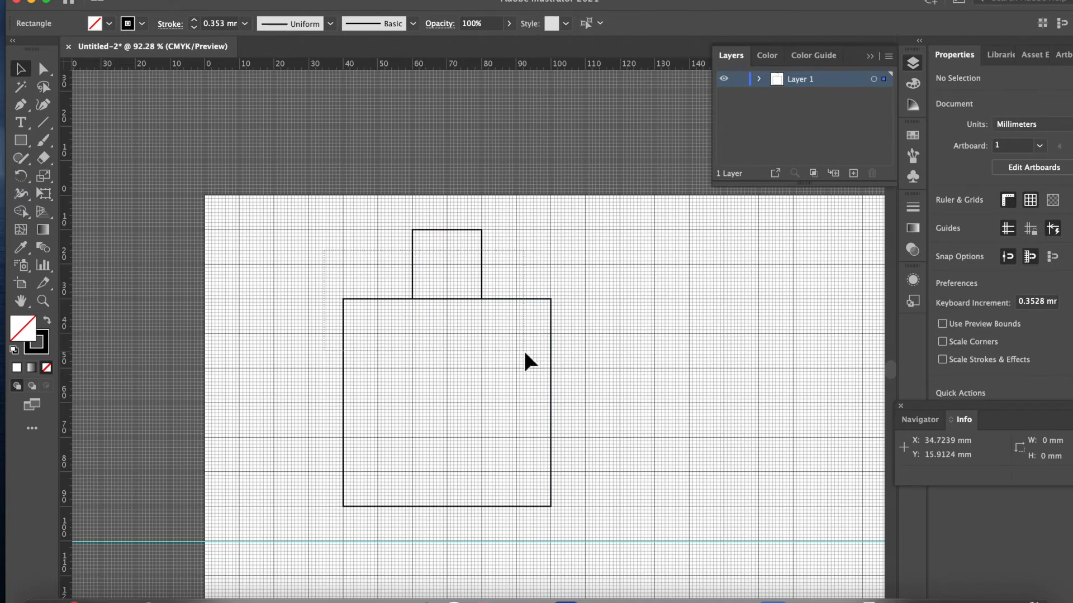
pyautogui.press('super+a')
pyautogui.click(25, 210)
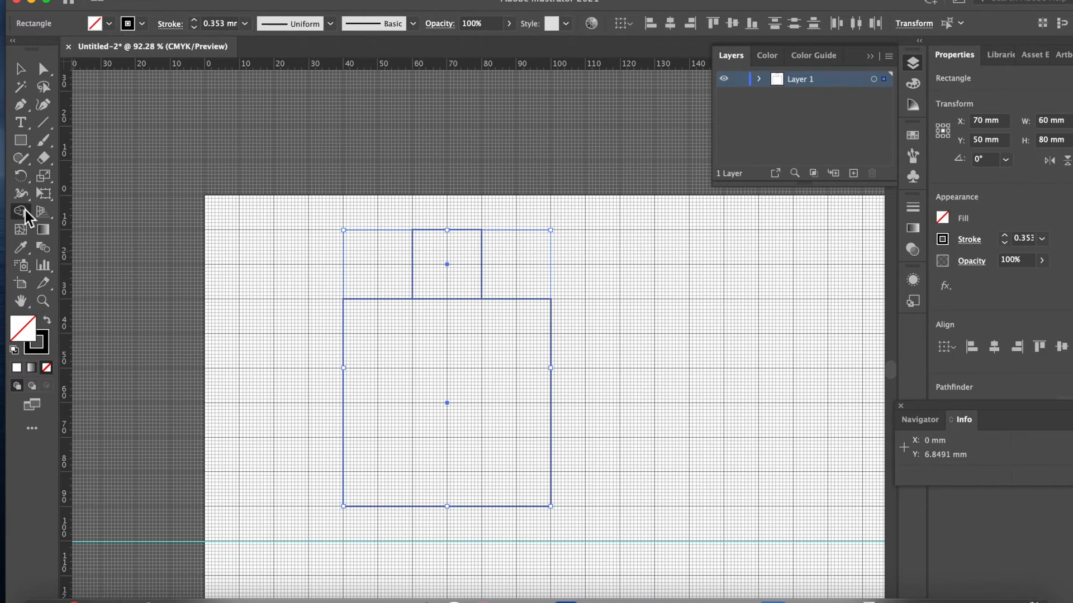
pyautogui.click(65, 214)
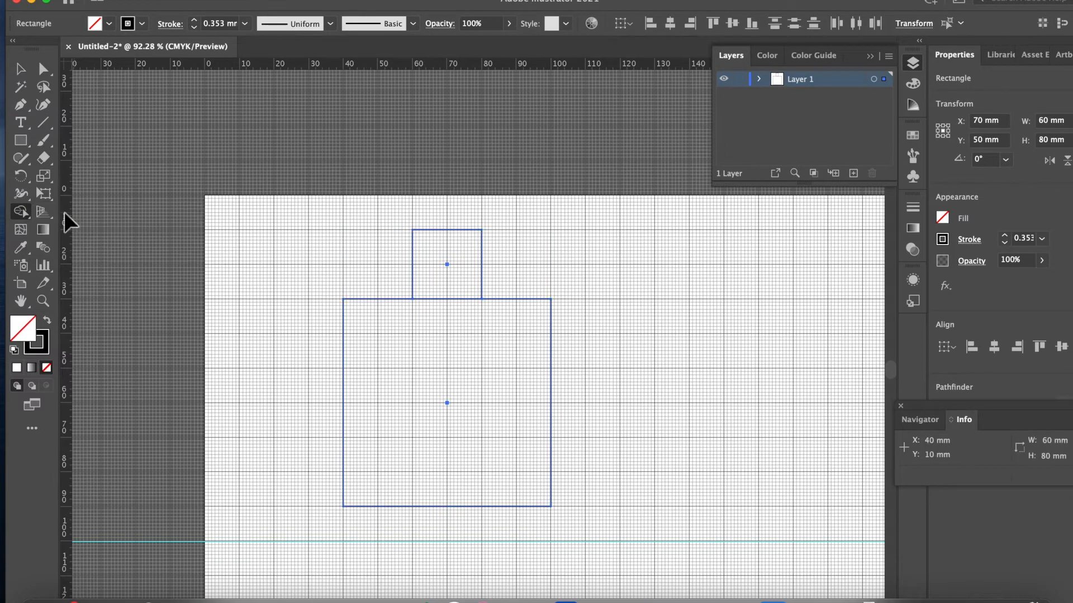
pyautogui.moveTo(426, 254); pyautogui.dragTo(428, 337)
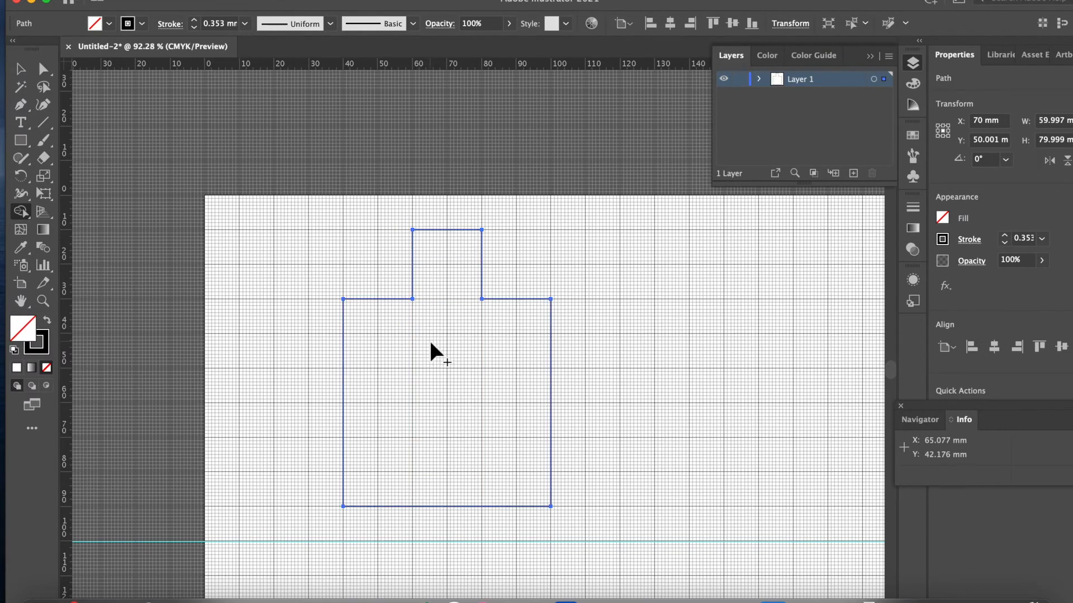
# Move the narrow part's upper-left anchor to X 50 mm, Y 20 mm and its upper-right anchor to X 90 mm, Y 20 mm.
pyautogui.scroll(5, 428, 337)
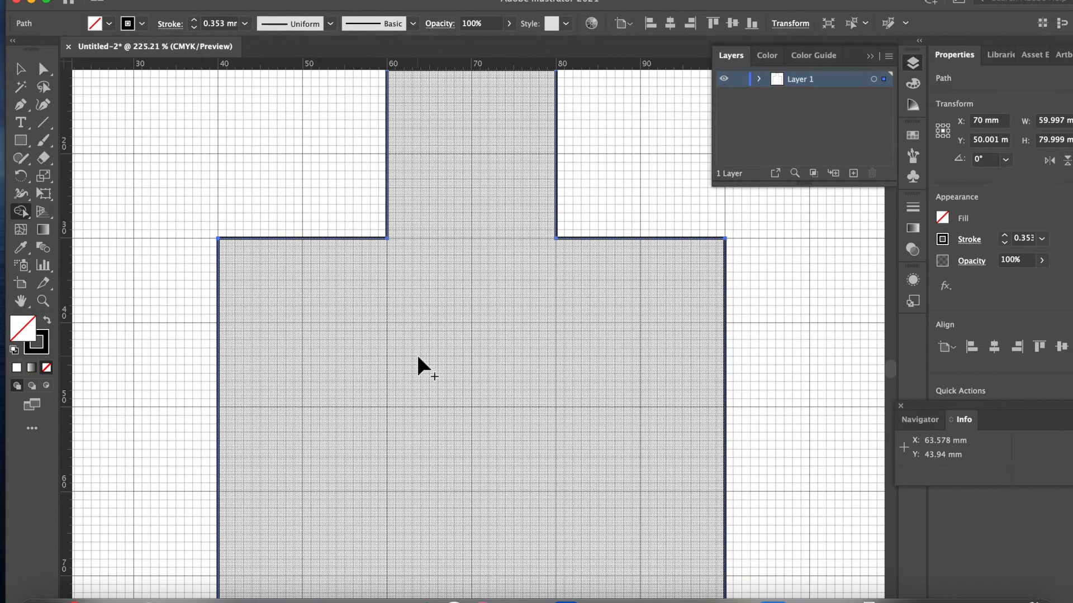
pyautogui.scroll(5, 447, 262)
pyautogui.hscroll(2, 447, 262)
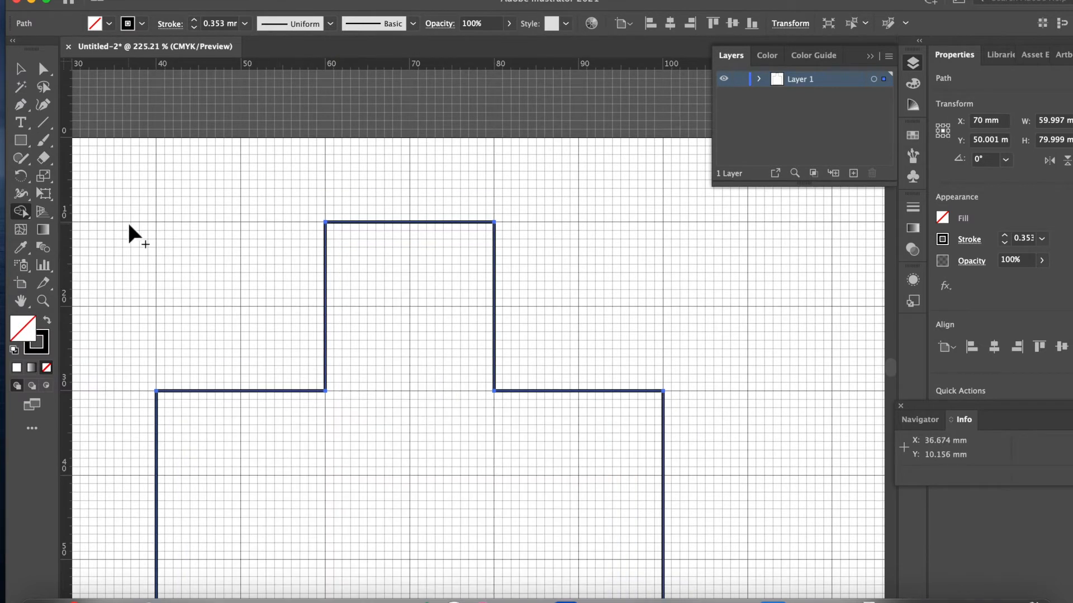
pyautogui.click(21, 70)
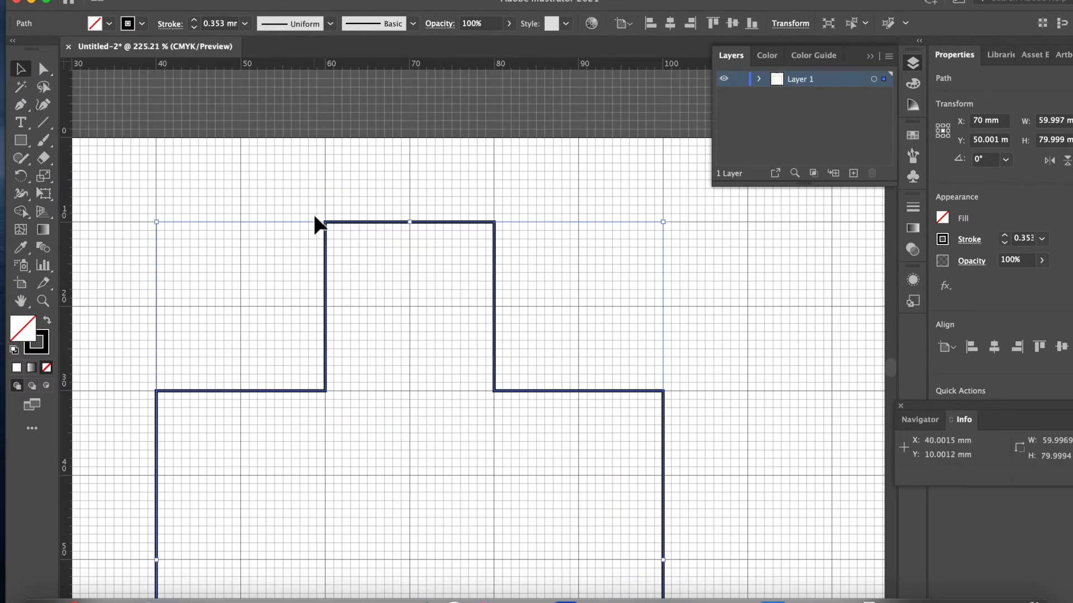
pyautogui.click(45, 72)
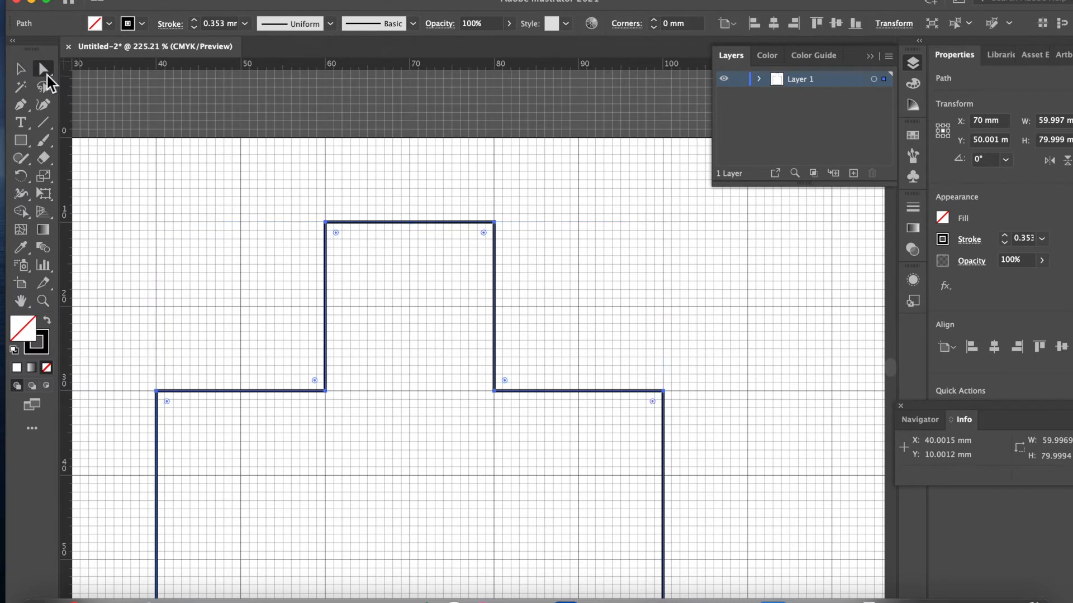
pyautogui.click(338, 182)
pyautogui.moveTo(325, 223); pyautogui.dragTo(241, 307)
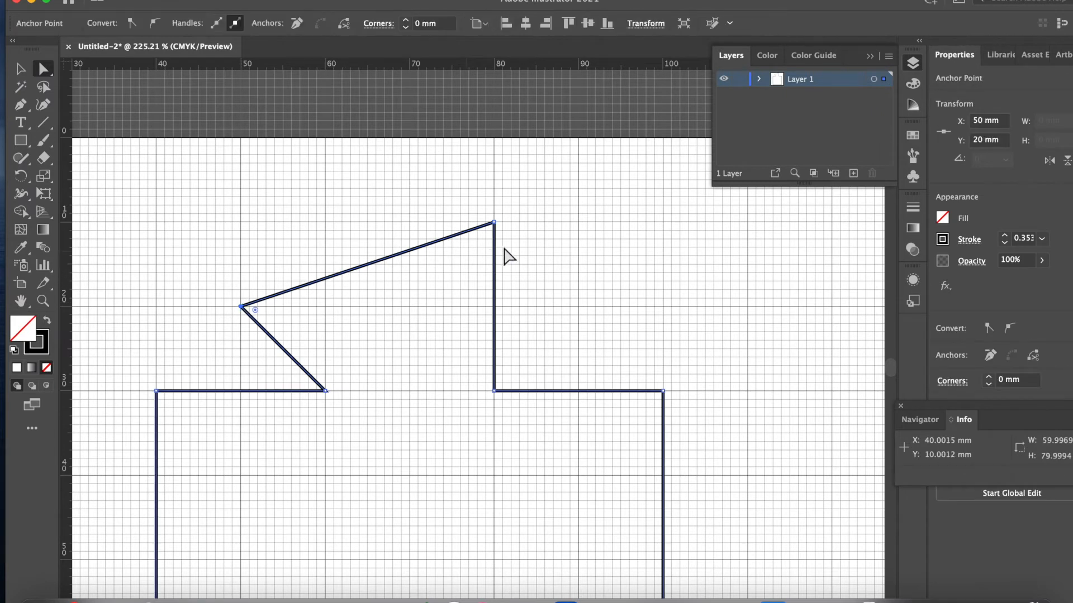
pyautogui.moveTo(494, 222); pyautogui.dragTo(577, 307)
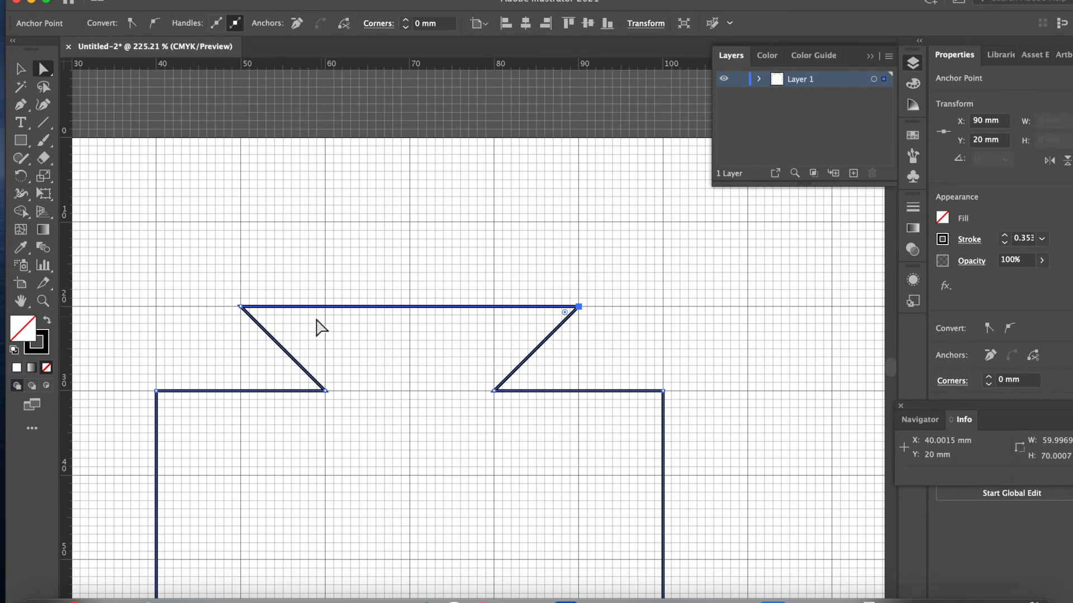
# Draw an ellipse about 39 x 28 mm over the right end of the flared neck with the Ellipse tool.
pyautogui.scroll(3, 302, 328)
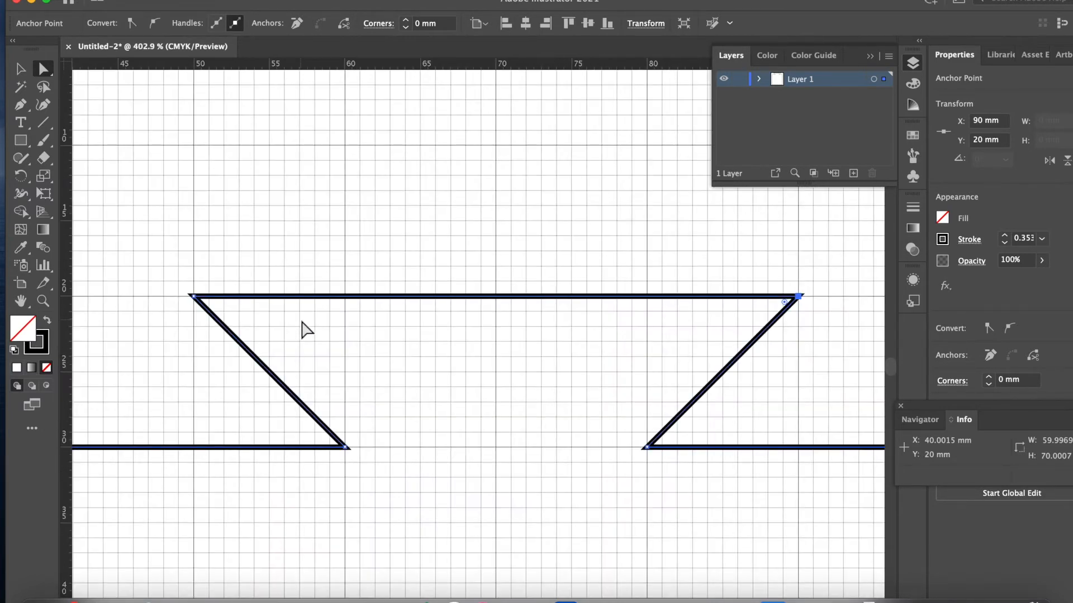
pyautogui.scroll(-4, 301, 328)
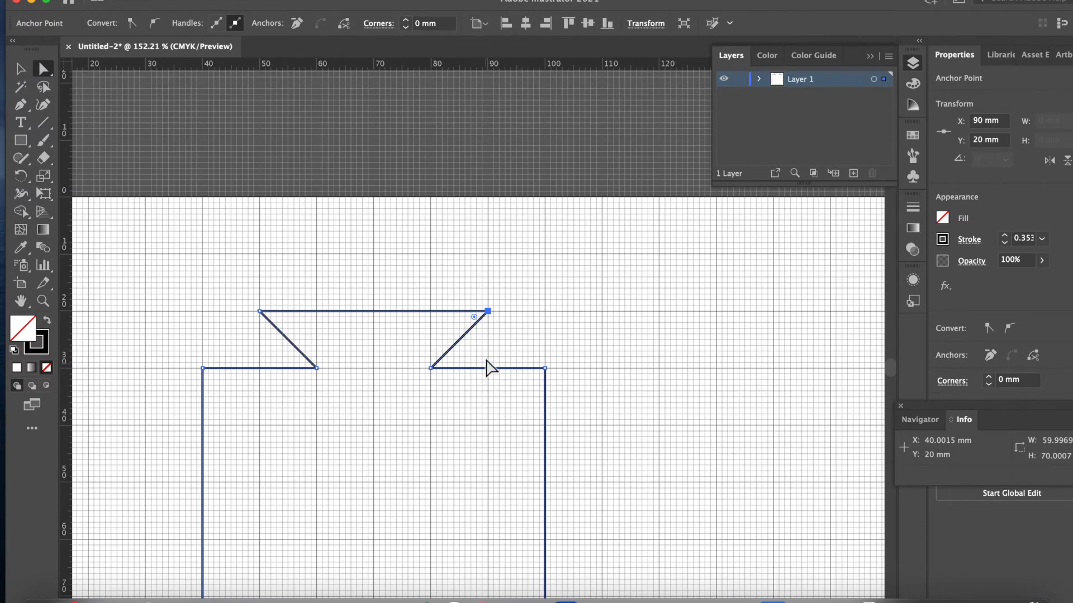
pyautogui.click(458, 369)
pyautogui.click(20, 141)
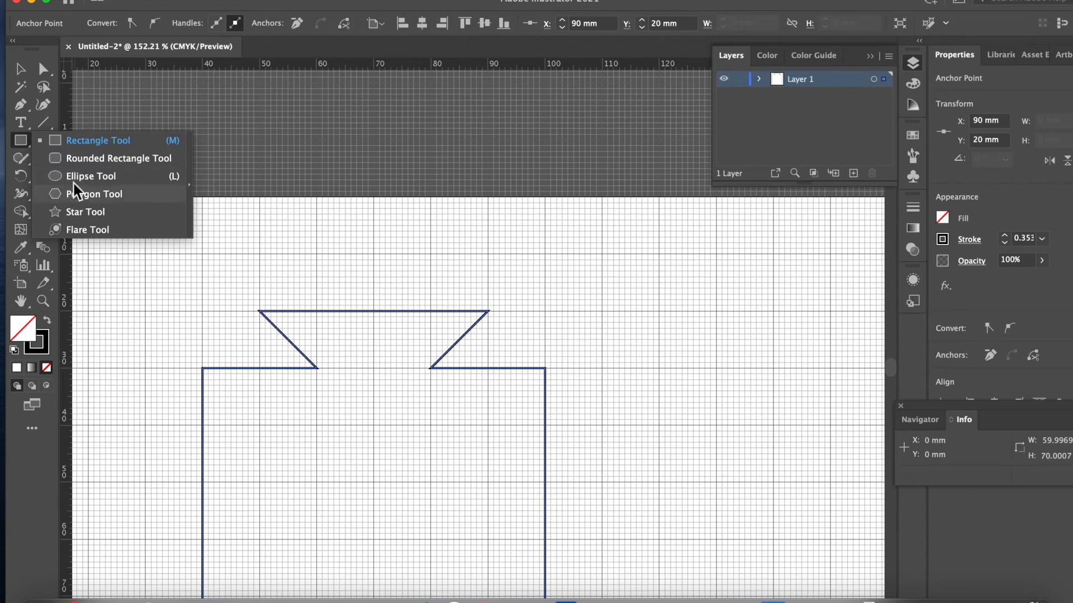
pyautogui.click(73, 175)
pyautogui.moveTo(373, 254)
pyautogui.mouseDown()
pyautogui.moveTo(467, 376)
pyautogui.moveTo(556, 390)
pyautogui.moveTo(598, 414)
pyautogui.mouseUp()
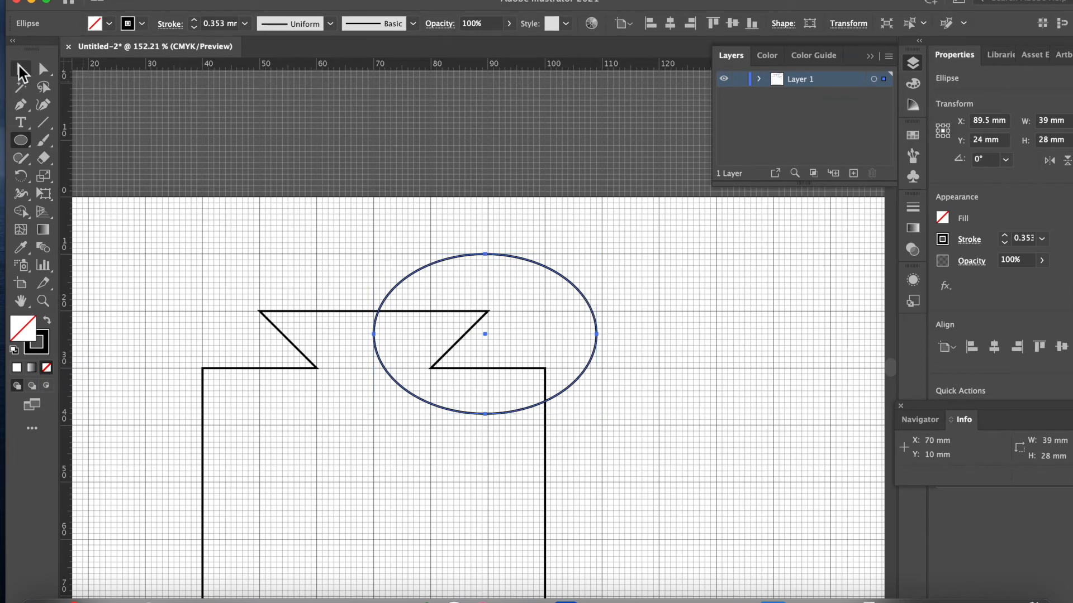
# Centre the ellipse on the neck's top edge at X 70 mm, Y 20 mm and widen it to 40 mm.
pyautogui.click(20, 69)
pyautogui.moveTo(554, 271); pyautogui.dragTo(447, 254)
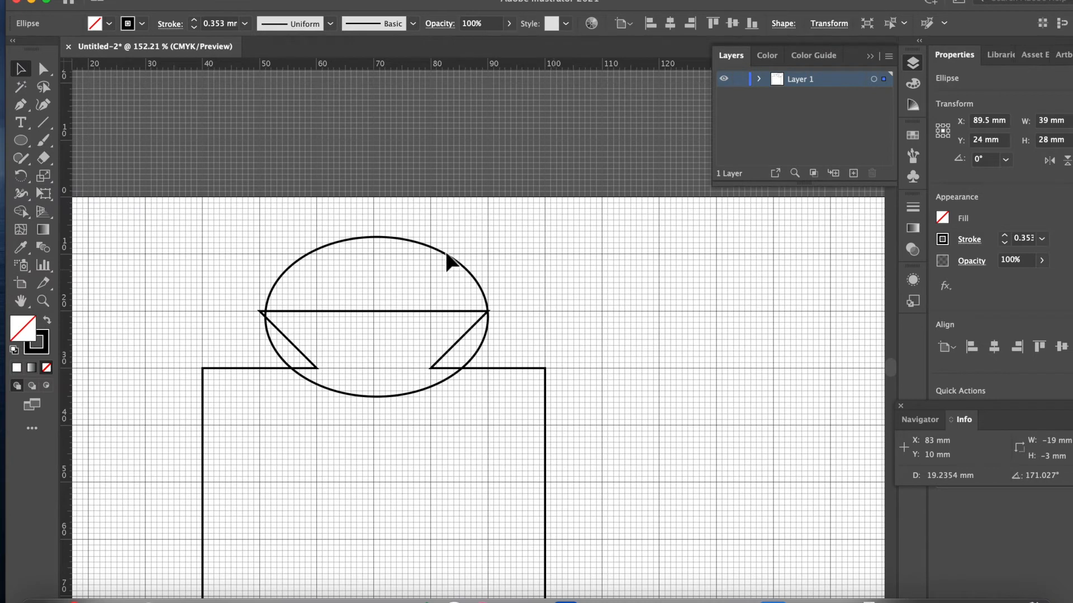
pyautogui.moveTo(447, 254); pyautogui.dragTo(447, 251)
pyautogui.moveTo(490, 317); pyautogui.dragTo(492, 319)
pyautogui.scroll(3, 492, 318)
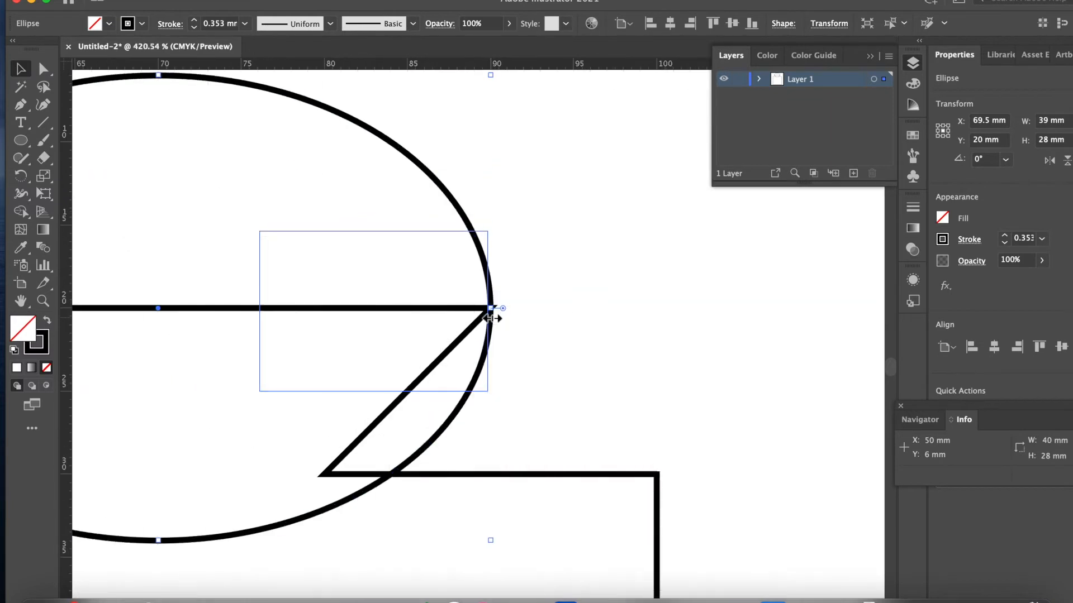
pyautogui.hscroll(-10, 487, 346)
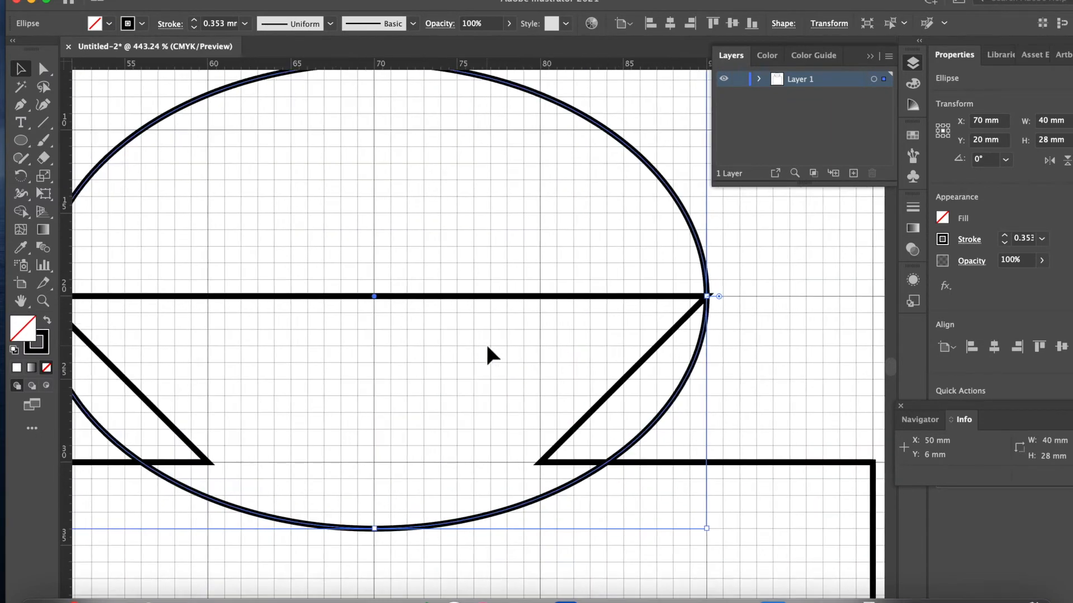
# Place a vertical guide at 70 mm through the ellipse's centre.
pyautogui.hscroll(3, 485, 342)
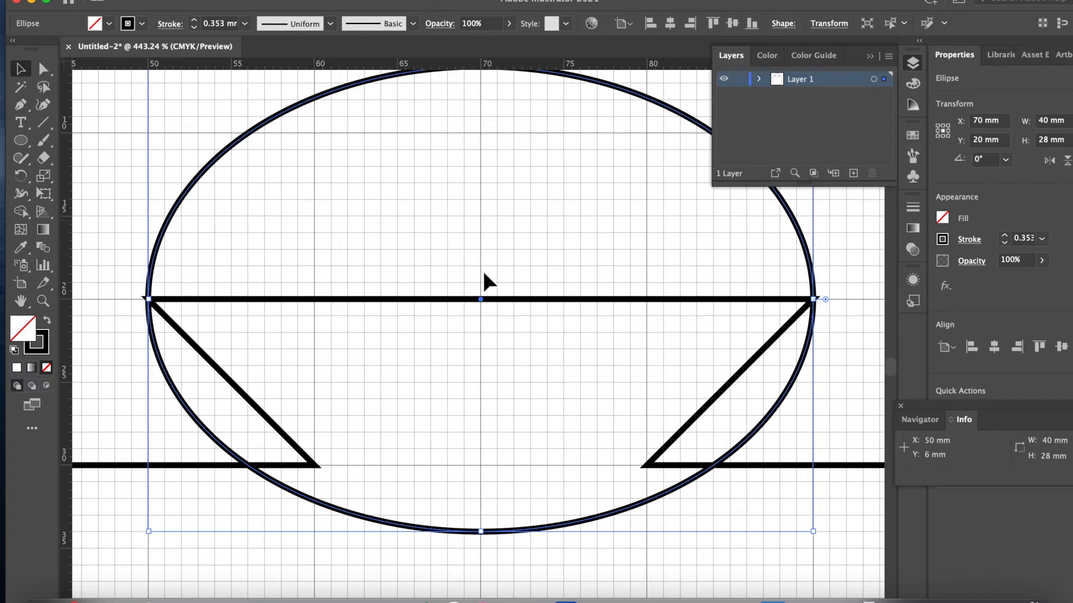
pyautogui.press('super')
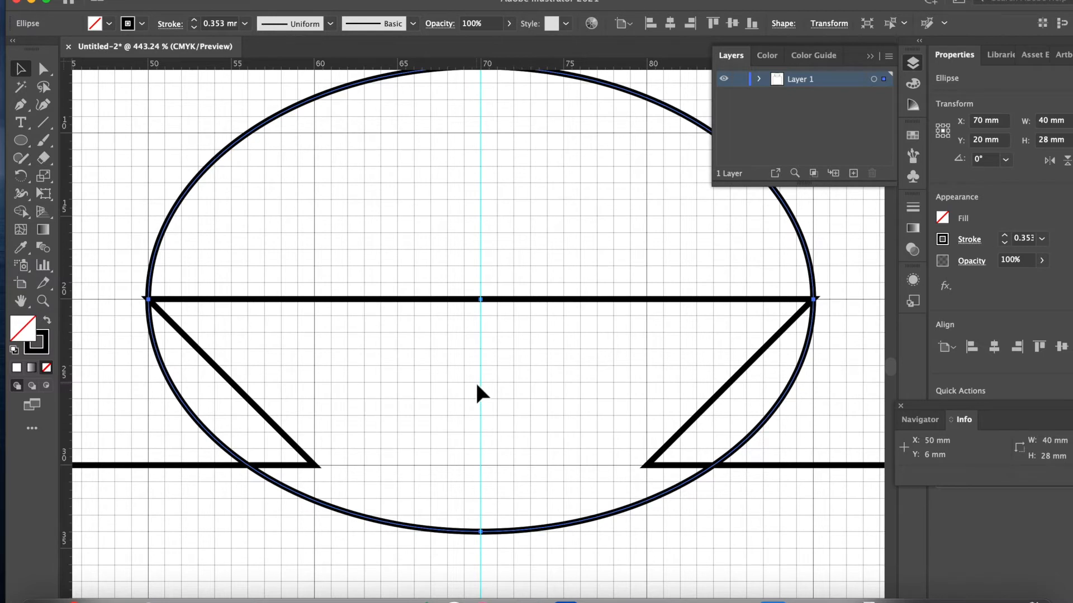
pyautogui.hscroll(2, 477, 385)
pyautogui.scroll(1, 477, 386)
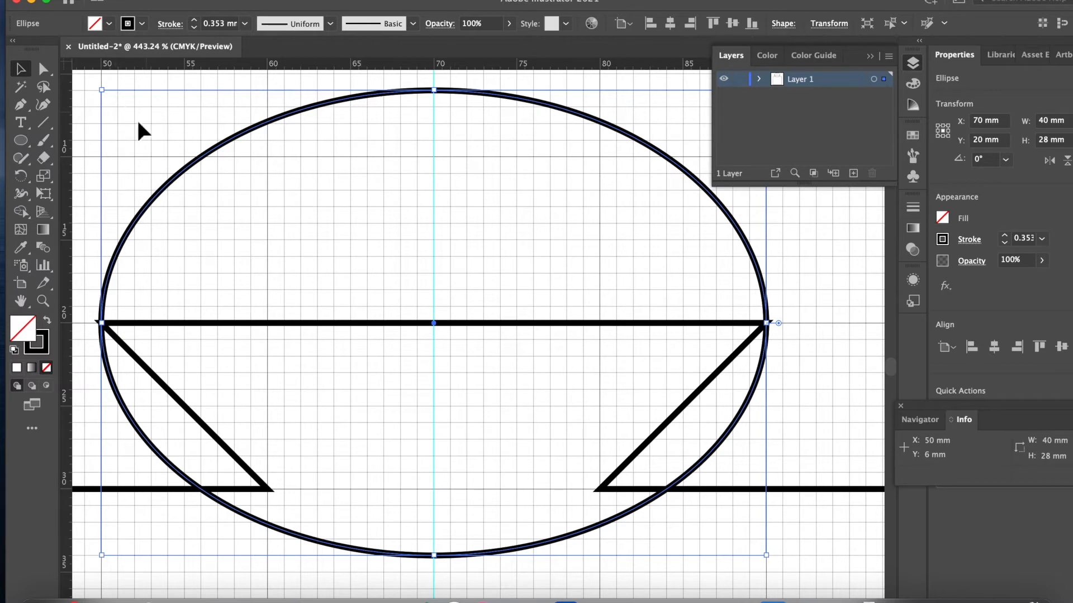
# Delete the ellipse's two lower curve segments with the Direct Selection tool, keeping only its upper half.
pyautogui.click(72, 218)
pyautogui.click(46, 69)
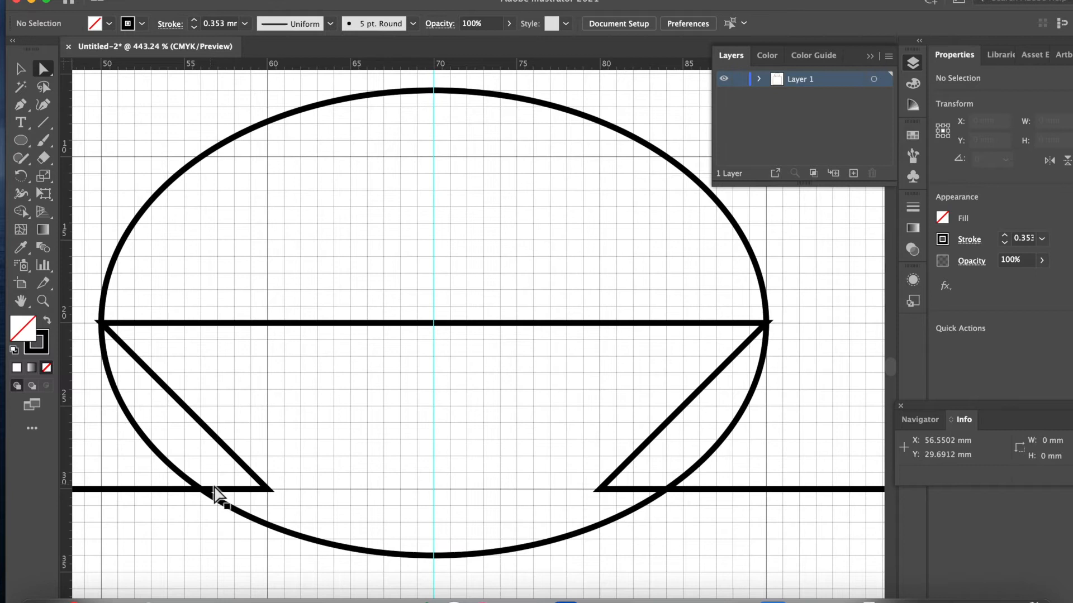
pyautogui.click(496, 553)
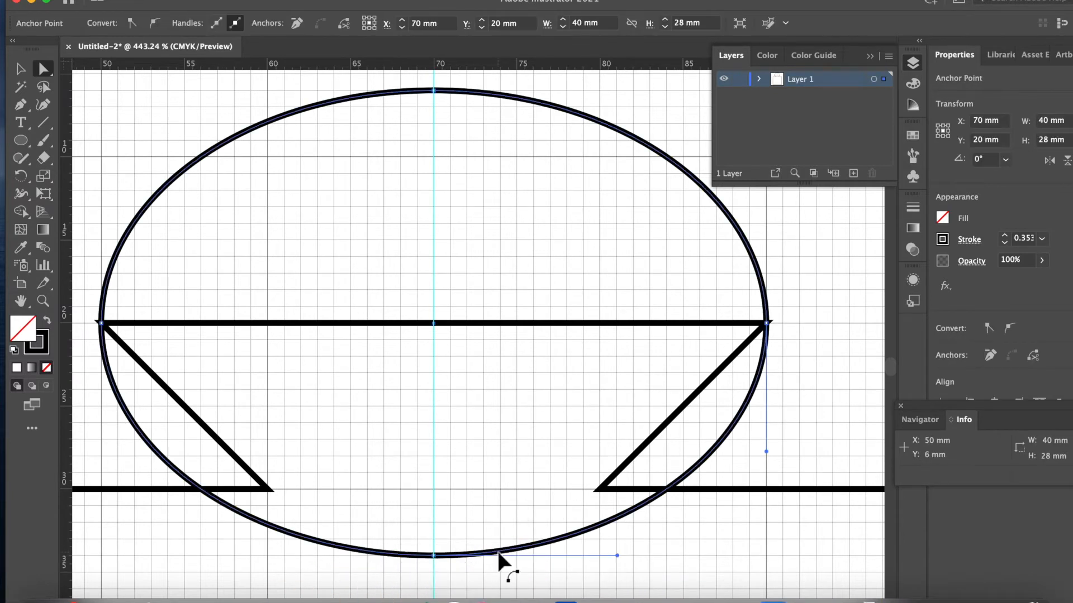
pyautogui.press('Delete')
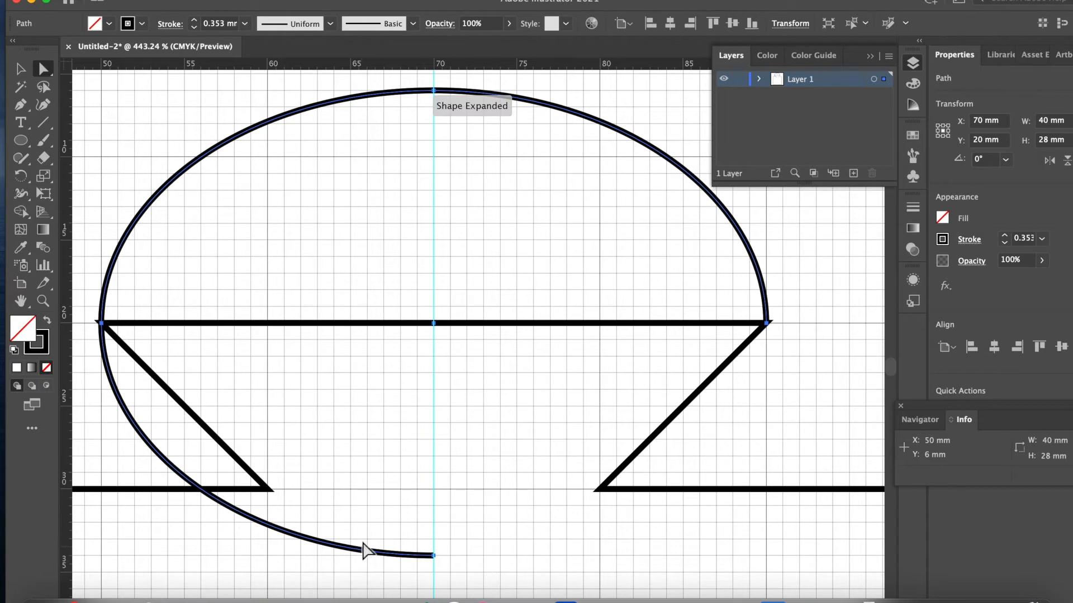
pyautogui.click(375, 528)
pyautogui.click(353, 554)
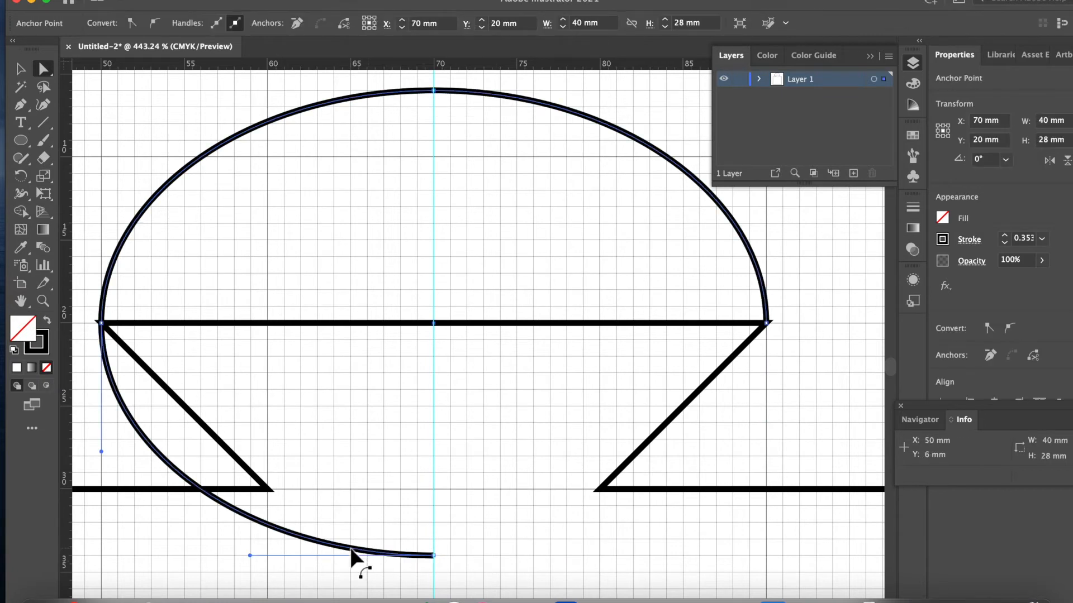
pyautogui.press('Delete')
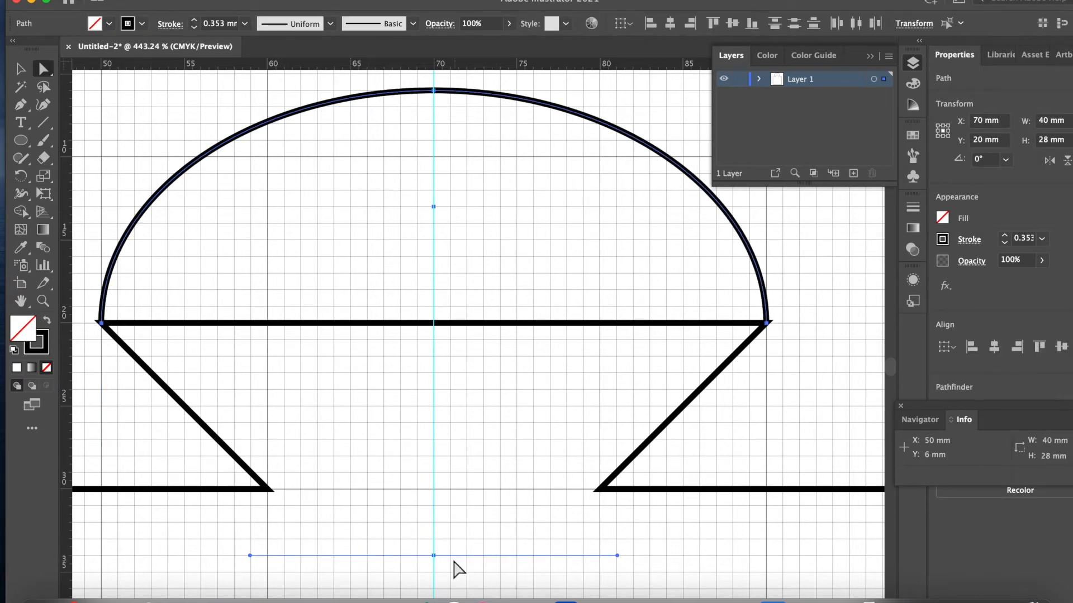
# Move the neck's two base anchors inward to X 64 mm and 76 mm, and place vertical guides through them.
pyautogui.click(437, 565)
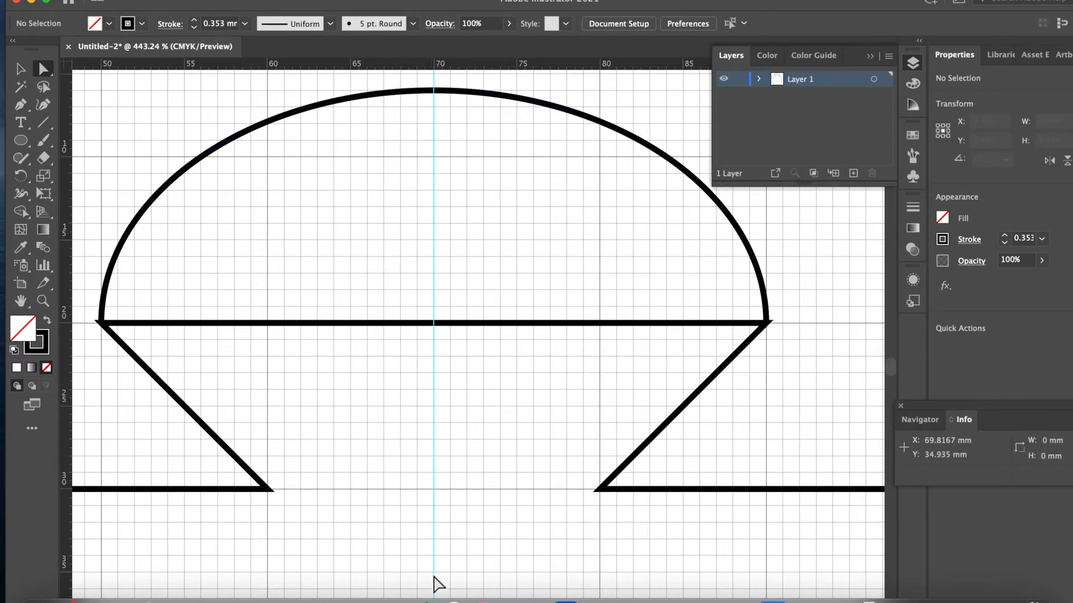
pyautogui.scroll(-6, 430, 478)
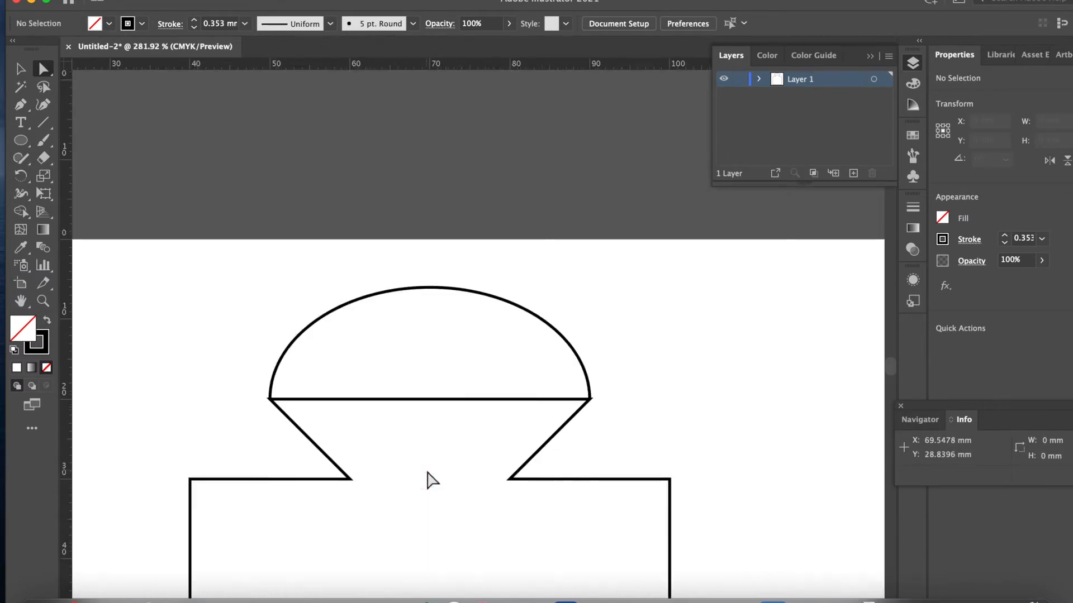
pyautogui.scroll(-5, 431, 480)
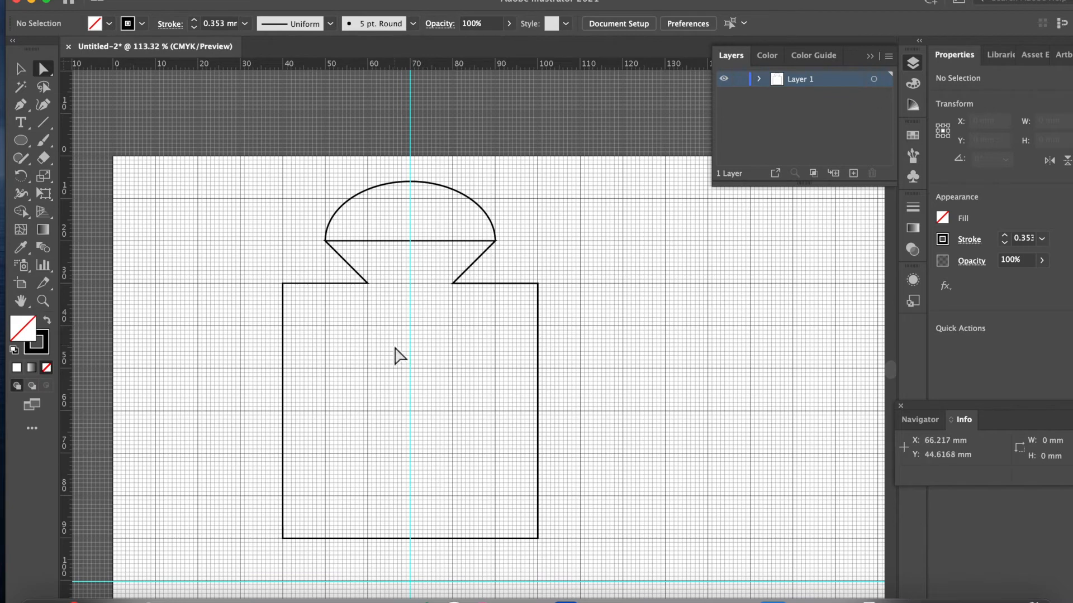
pyautogui.scroll(4, 364, 403)
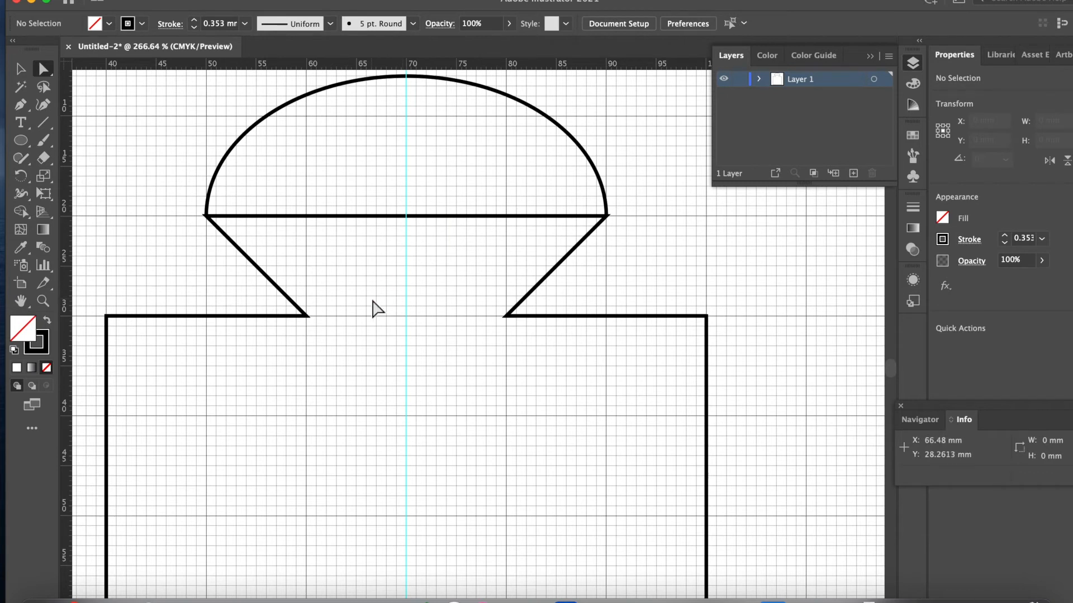
pyautogui.moveTo(308, 319); pyautogui.dragTo(332, 318)
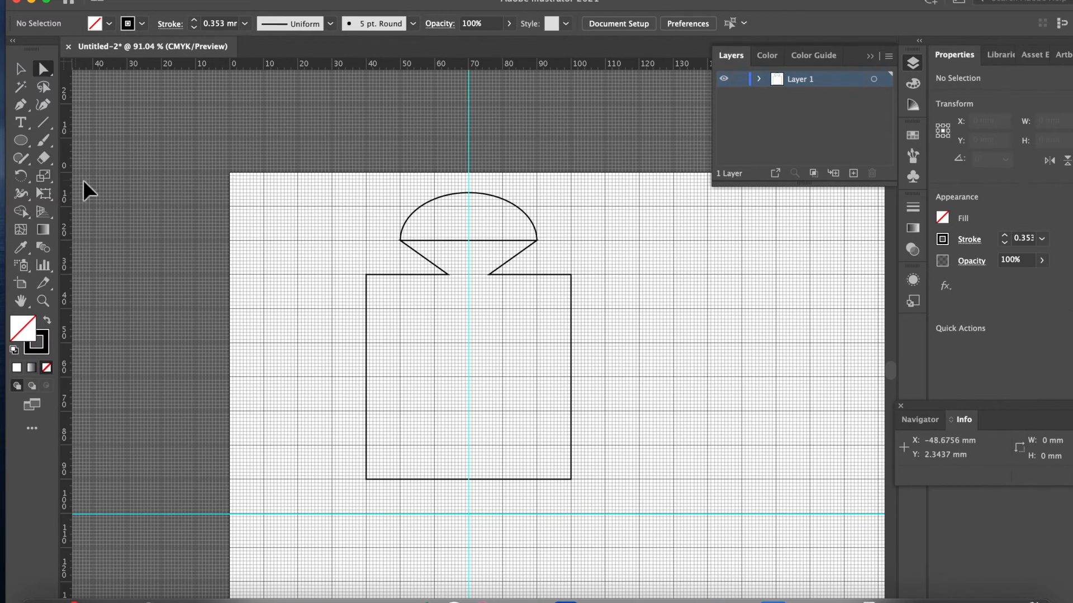
pyautogui.moveTo(449, 206); pyautogui.dragTo(449, 206)
pyautogui.moveTo(490, 233); pyautogui.dragTo(490, 233)
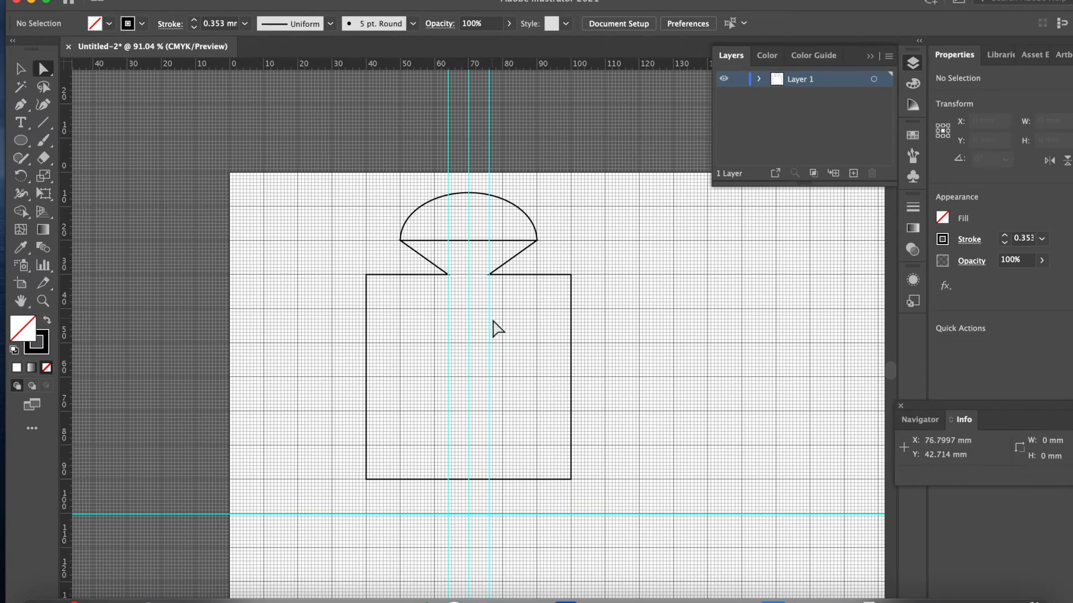
# Move the neck's two base anchors outward along the square's upper edge to X 63 mm and 78 mm.
pyautogui.click(448, 274)
pyautogui.moveTo(447, 274); pyautogui.dragTo(499, 275)
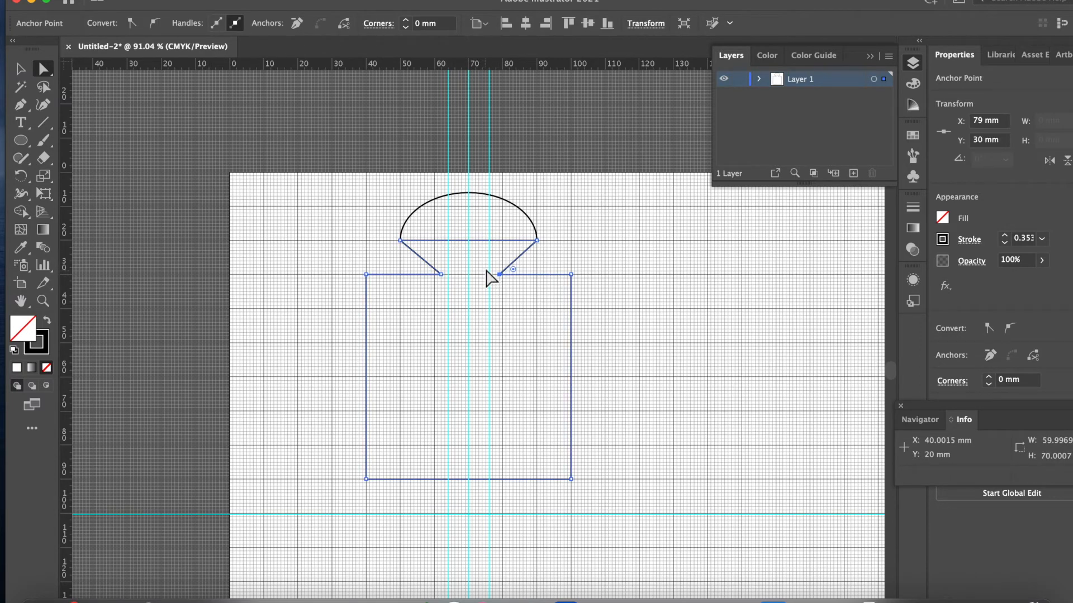
pyautogui.click(501, 262)
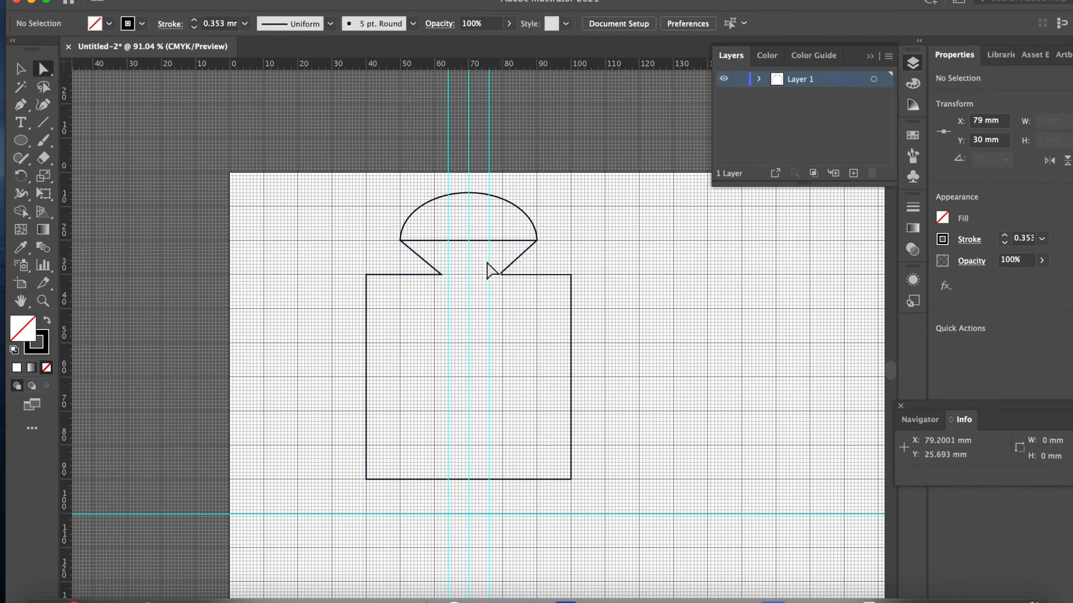
pyautogui.scroll(5, 462, 237)
pyautogui.scroll(2, 462, 238)
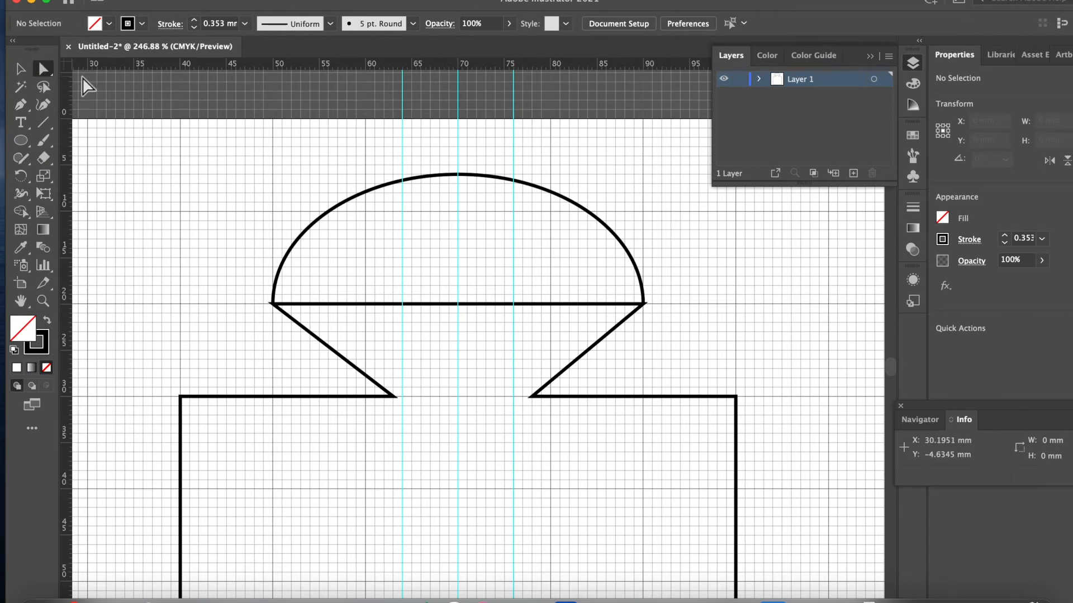
# Delete the horizontal segment that separates the half-ellipse from the neck.
pyautogui.click(437, 305)
pyautogui.click(437, 304)
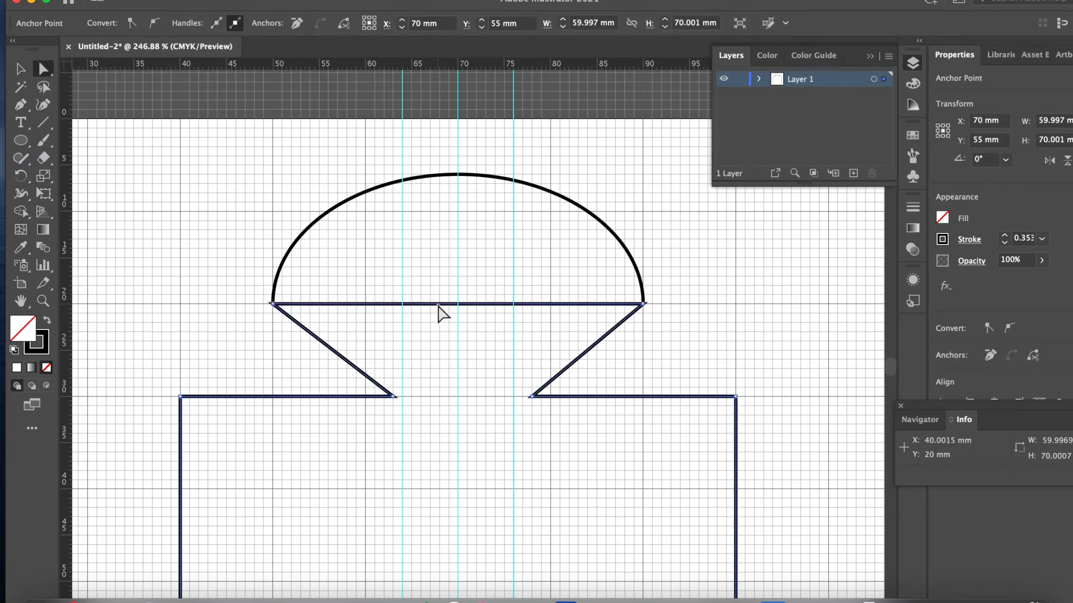
pyautogui.press('Delete')
pyautogui.scroll(-5, 364, 385)
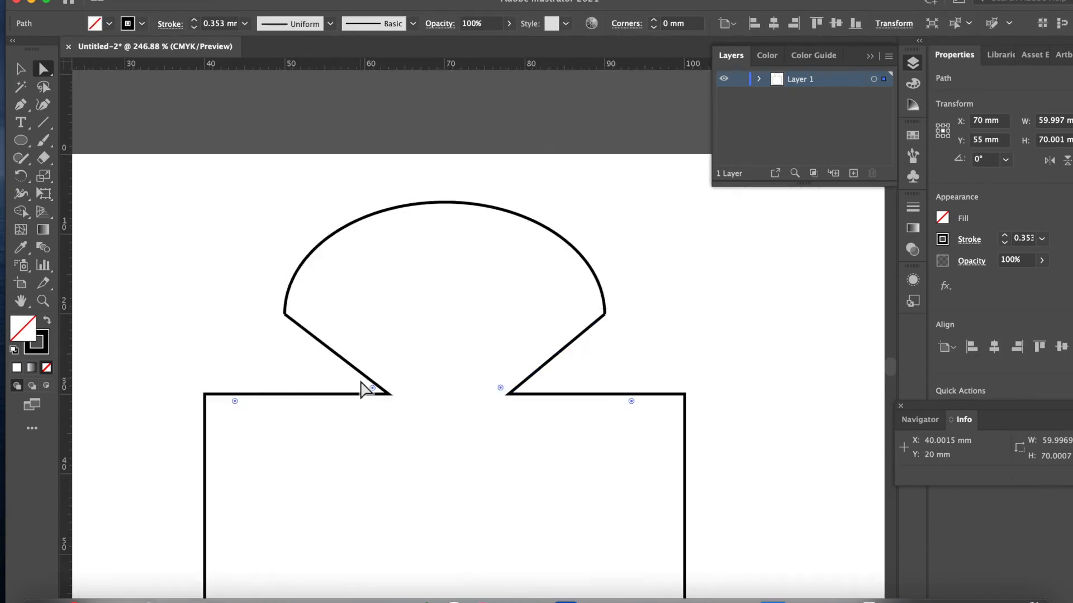
pyautogui.scroll(-5, 360, 383)
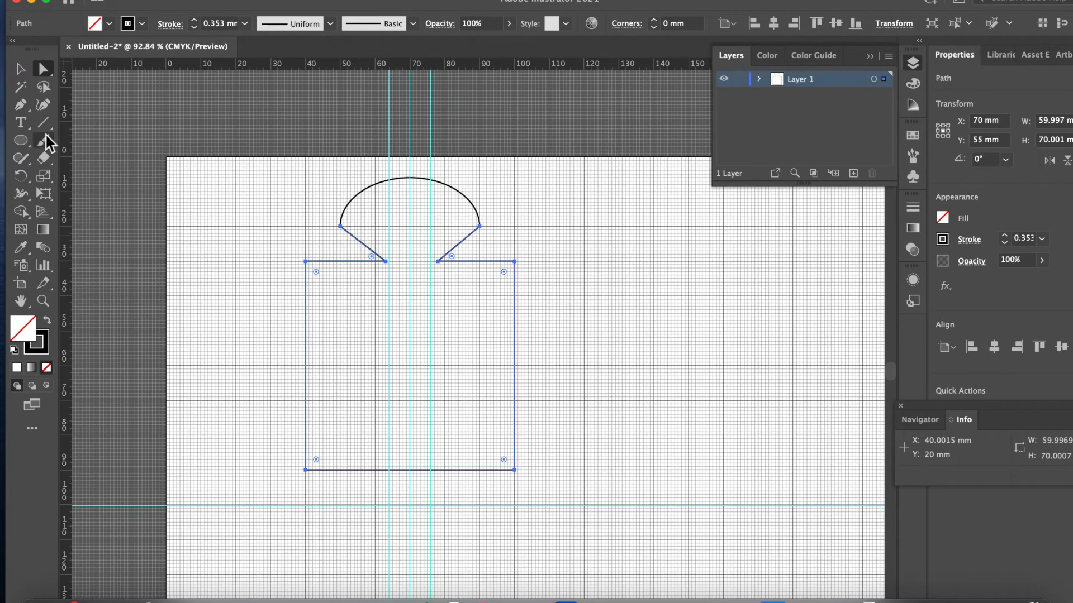
# Move the neck's left base anchor to X 62 mm with the Direct Selection tool.
pyautogui.click(51, 122)
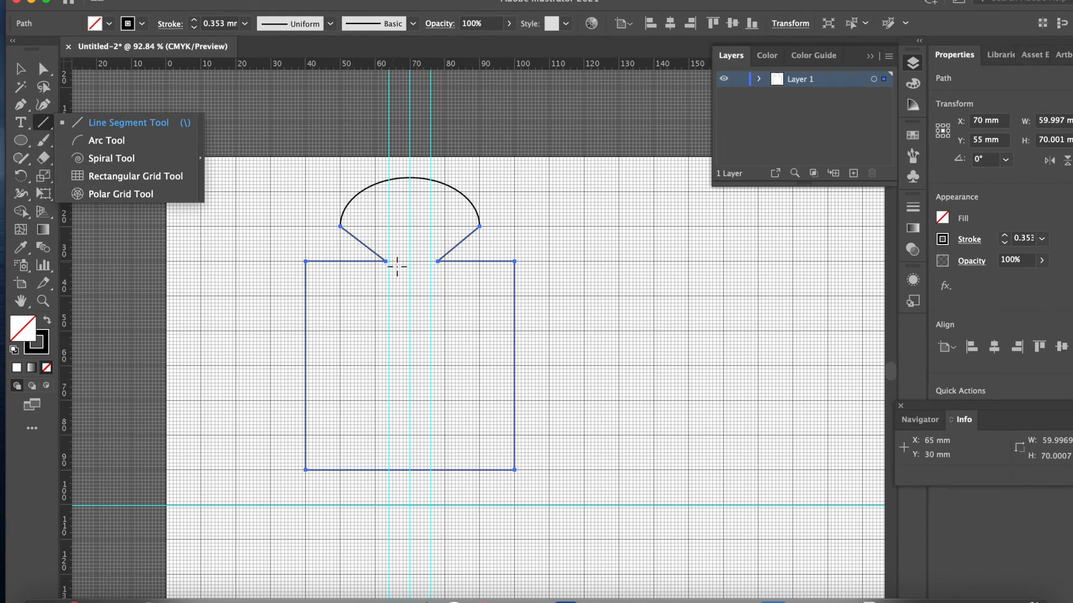
pyautogui.scroll(3, 398, 266)
pyautogui.scroll(2, 397, 267)
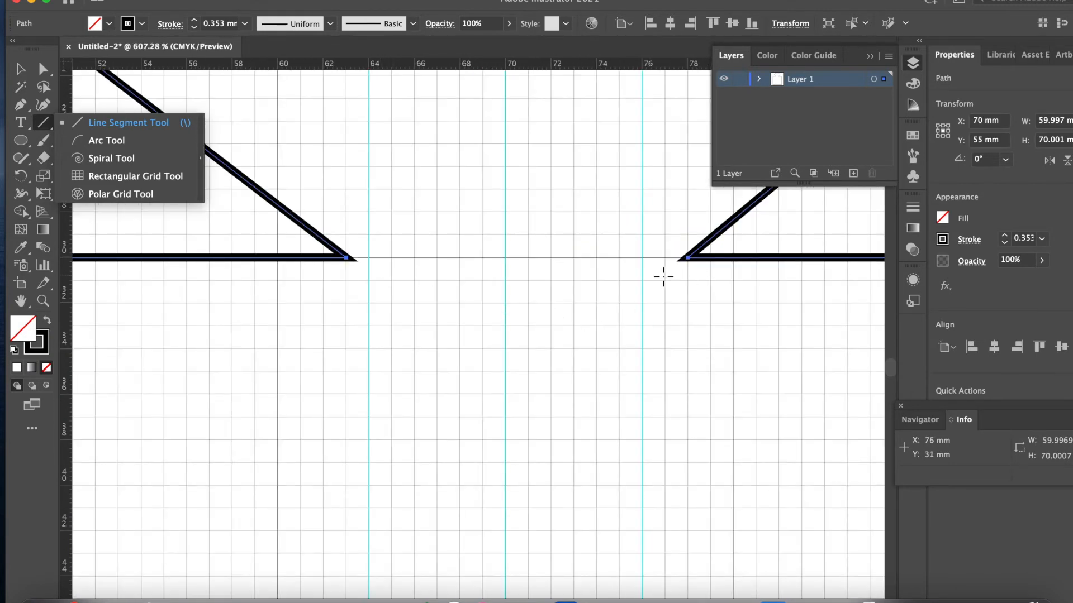
pyautogui.press('a')
pyautogui.click(444, 313)
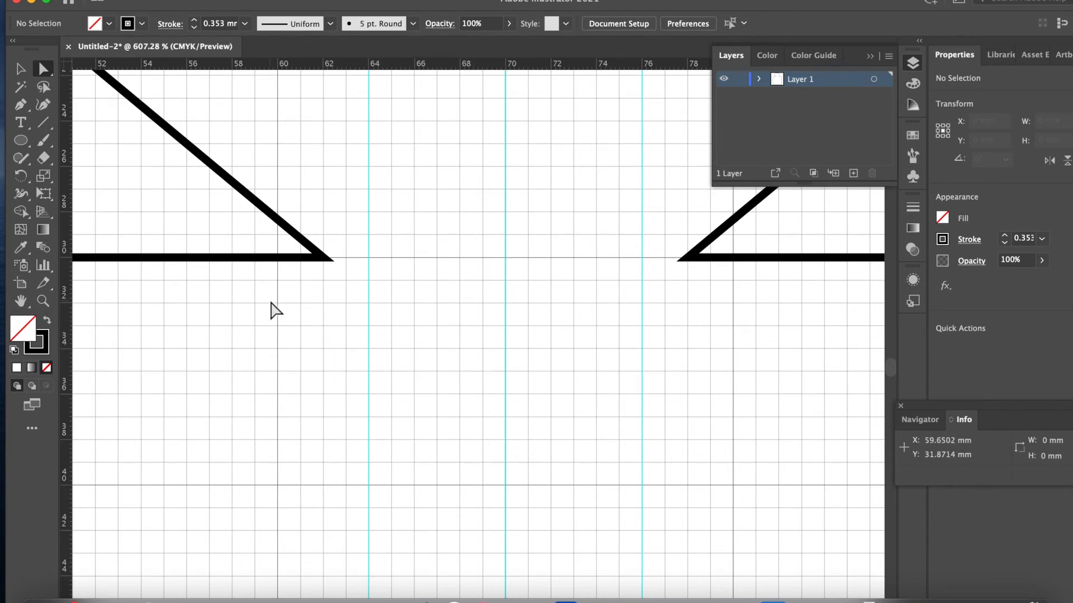
# Create a horizontal line 17 mm long at 180° below the neck opening with the Line Segment tool.
pyautogui.scroll(-3, 270, 307)
pyautogui.hscroll(1, 270, 306)
pyautogui.click(43, 124)
pyautogui.click(447, 309)
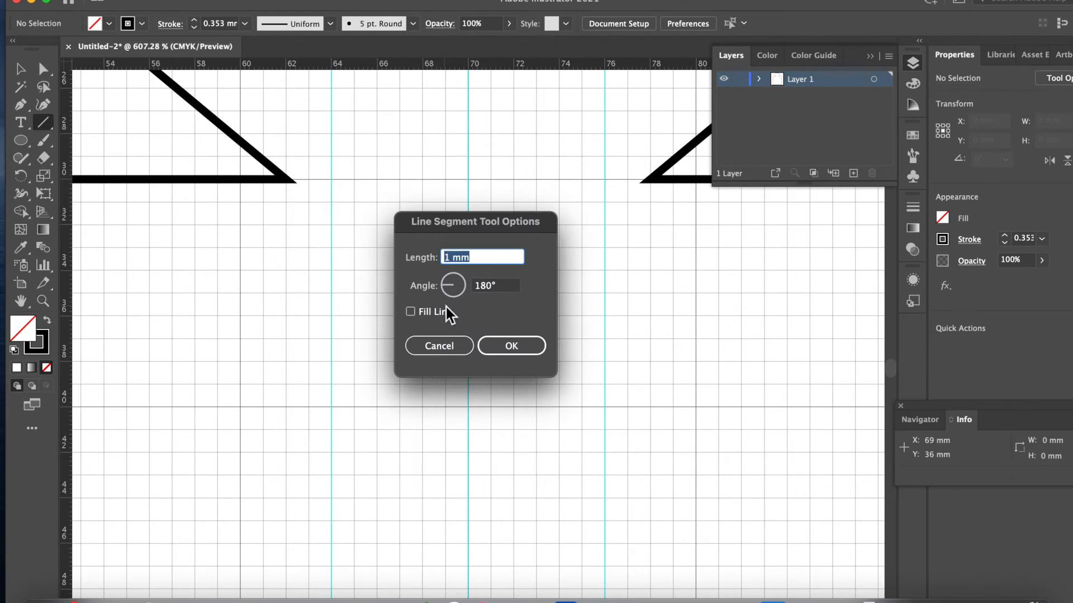
pyautogui.write('17mm')
pyautogui.click(523, 346)
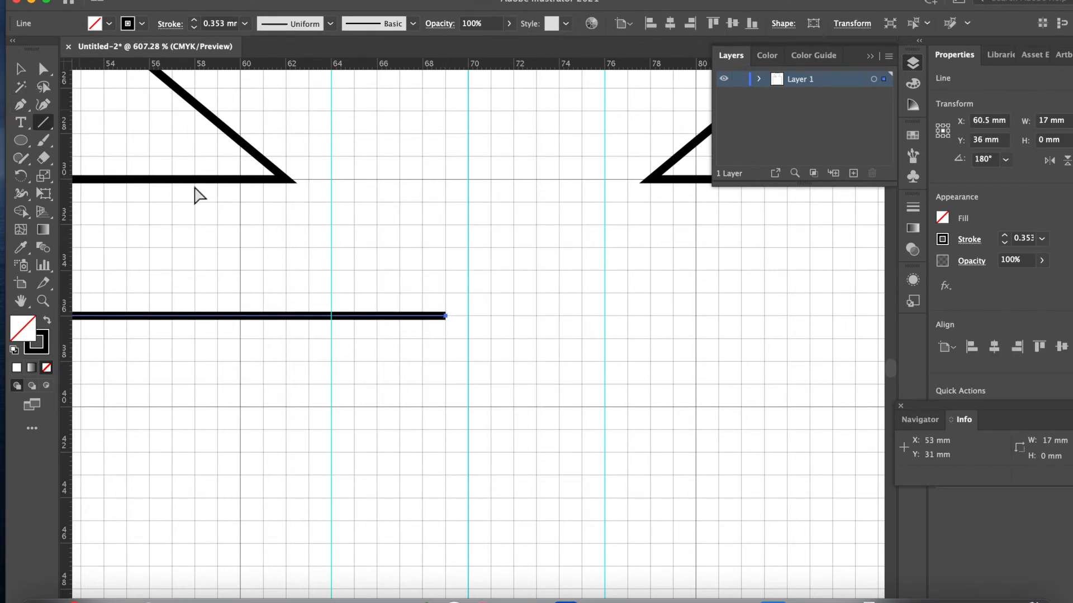
# Move the line below the neck opening so that its centre is at X 69.5 mm, Y 34 mm.
pyautogui.scroll(-5, 320, 250)
pyautogui.click(21, 68)
pyautogui.moveTo(269, 275); pyautogui.dragTo(355, 315)
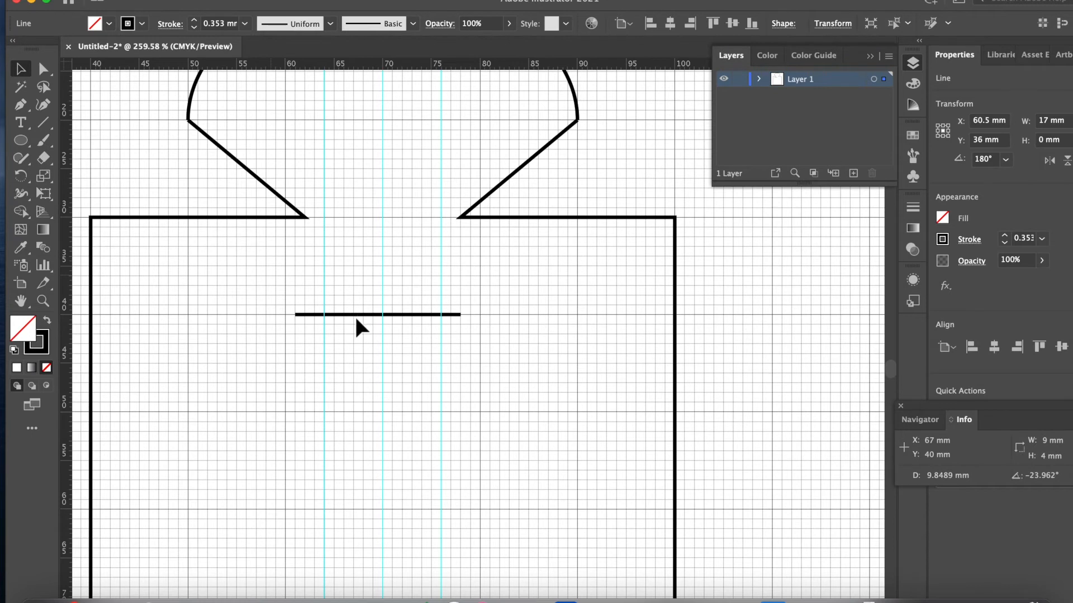
pyautogui.moveTo(355, 316); pyautogui.dragTo(359, 363)
pyautogui.scroll(5, 360, 363)
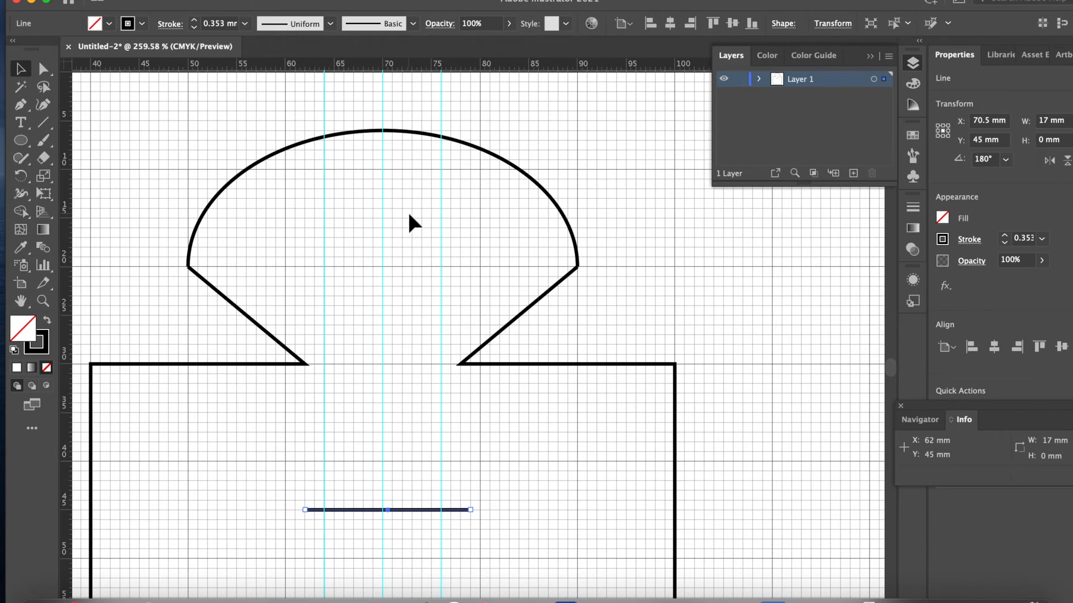
pyautogui.moveTo(398, 509); pyautogui.dragTo(396, 403)
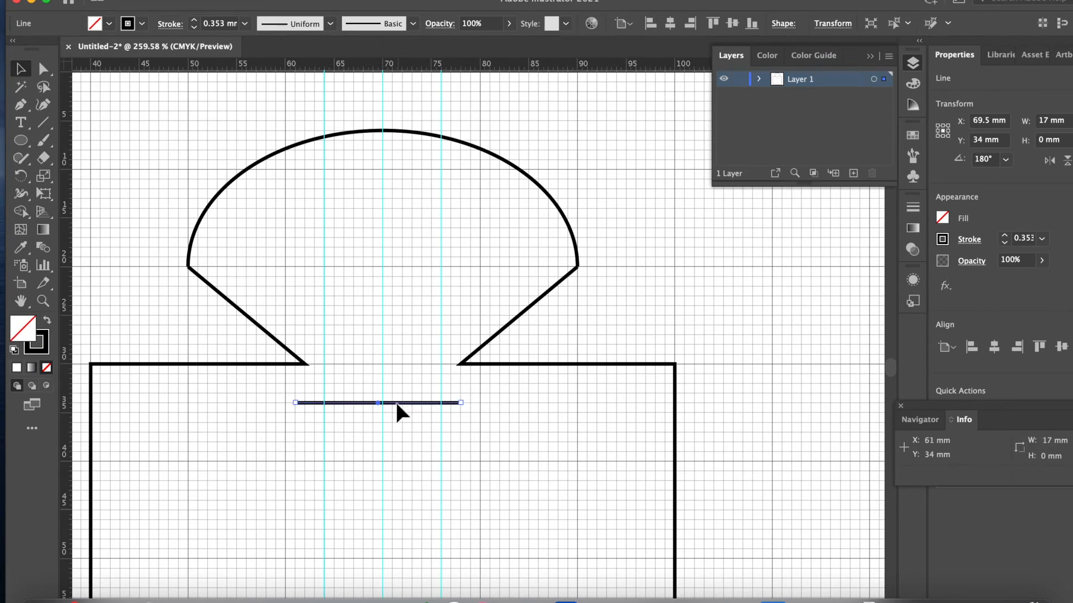
pyautogui.scroll(5, 390, 410)
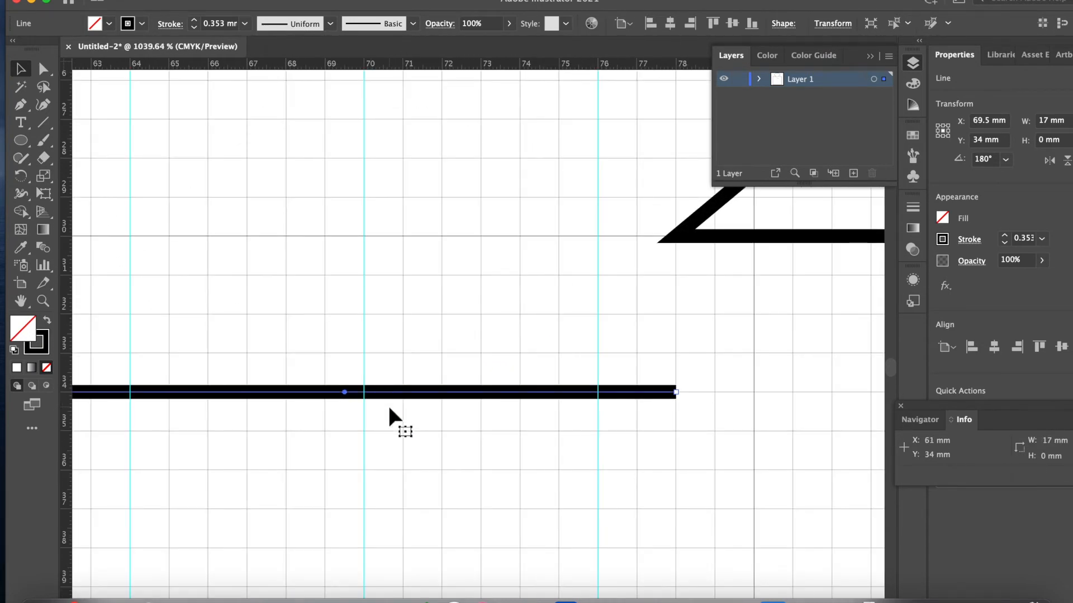
pyautogui.hscroll(-5, 390, 410)
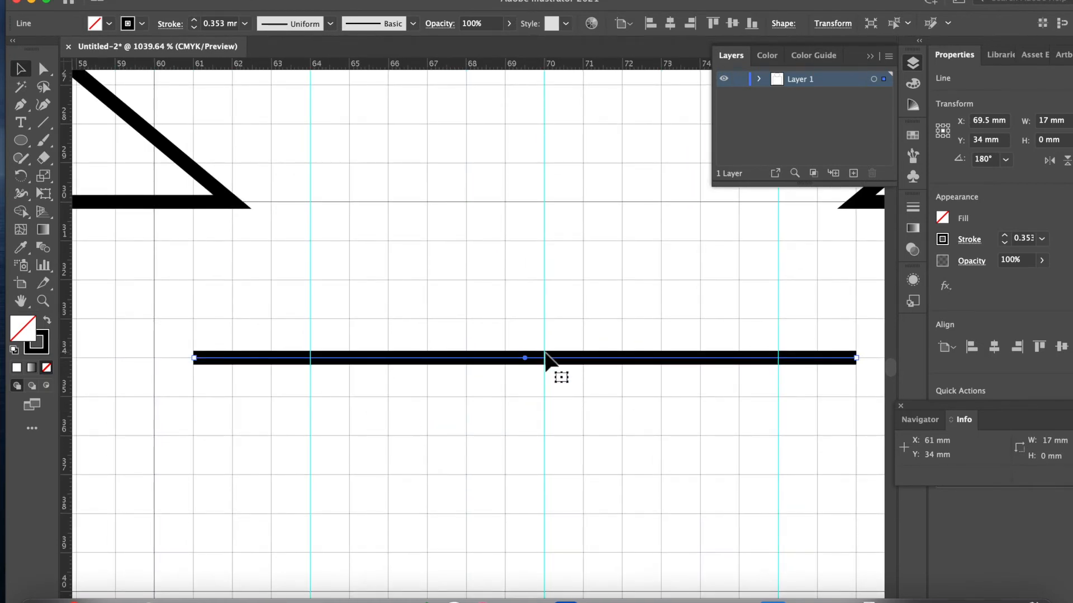
# Lengthen the line to 18 mm and centre it on the 70 mm guide at Y 34 mm.
pyautogui.press('super+z')
pyautogui.press('super+z')
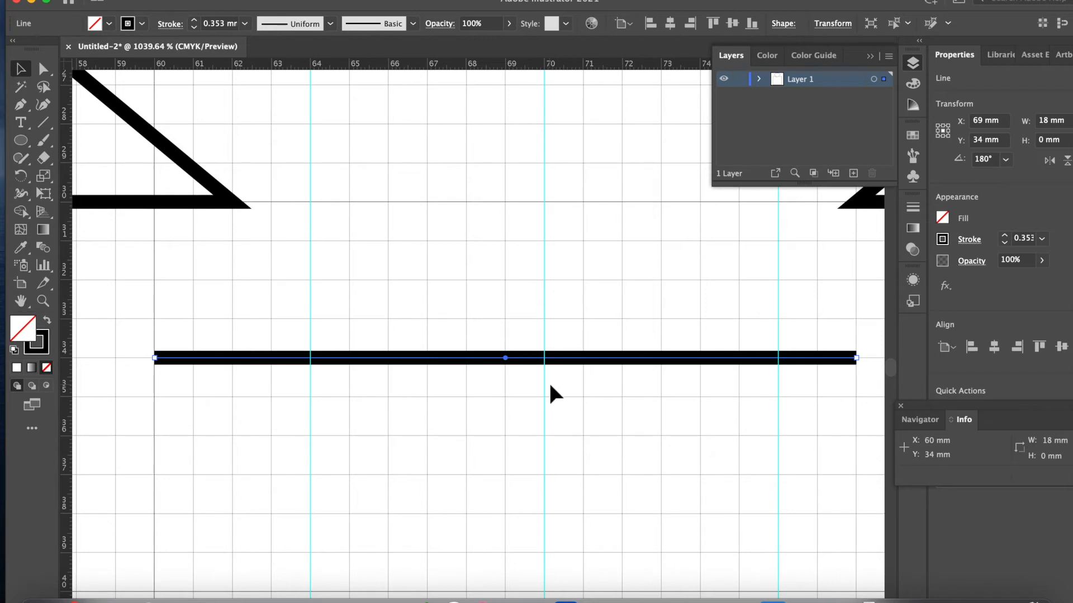
pyautogui.press('Right')
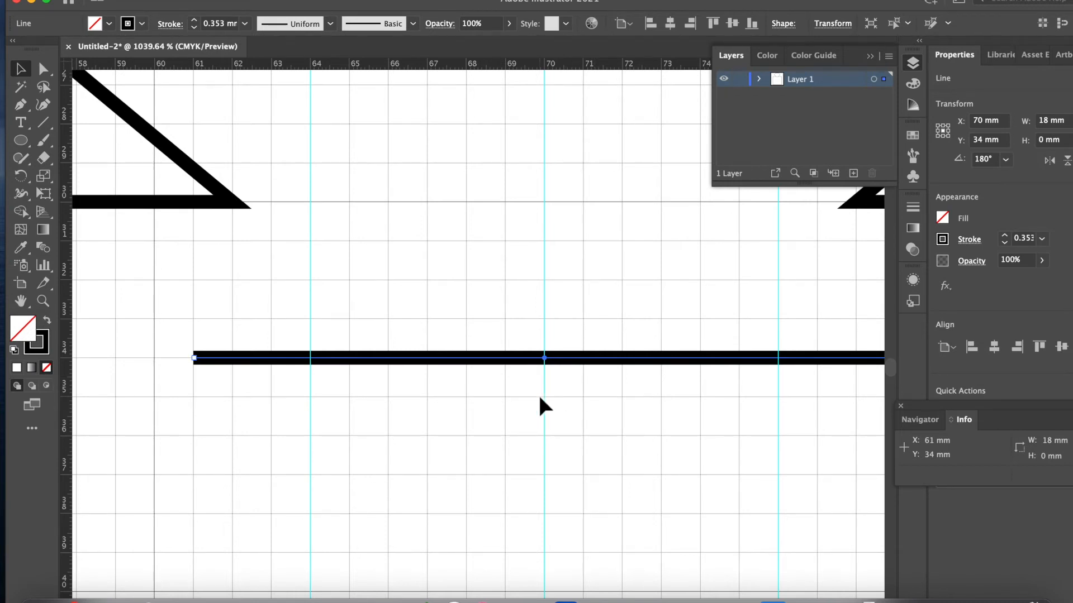
pyautogui.hotkey('ctrl', '0')
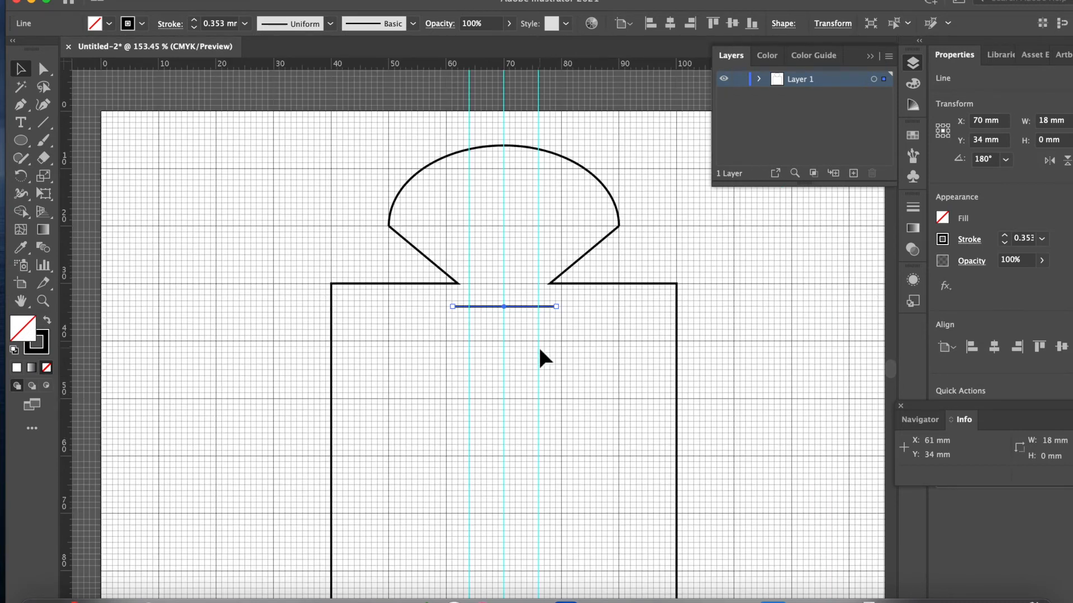
# Copy the half-ellipse with the two slanted neck sides and paste the duplicate onto the square.
pyautogui.click(44, 70)
pyautogui.click(665, 284)
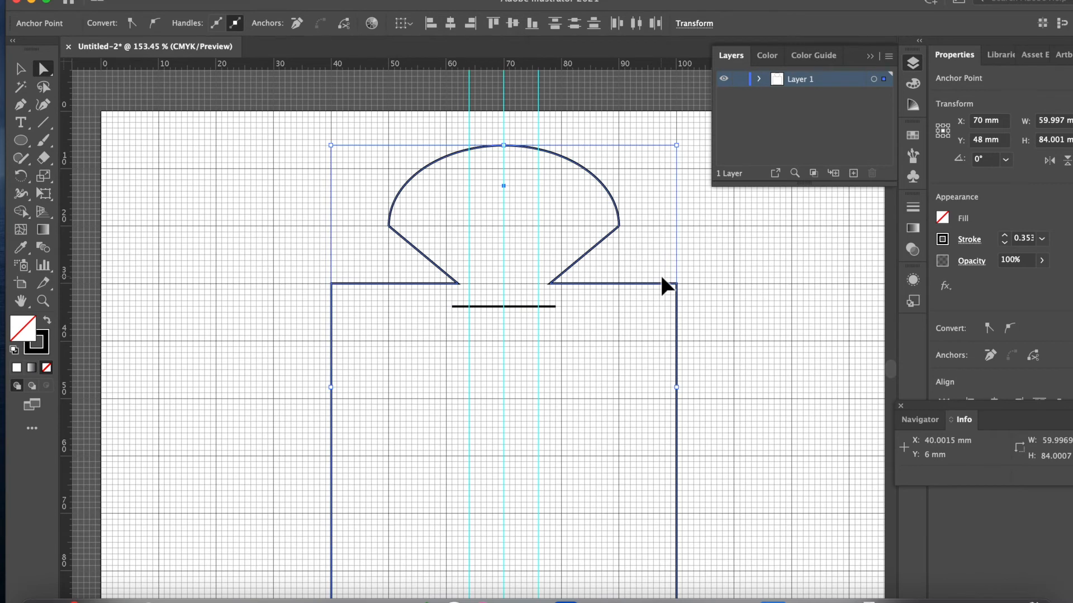
pyautogui.hotkey('ctrl', 'v')
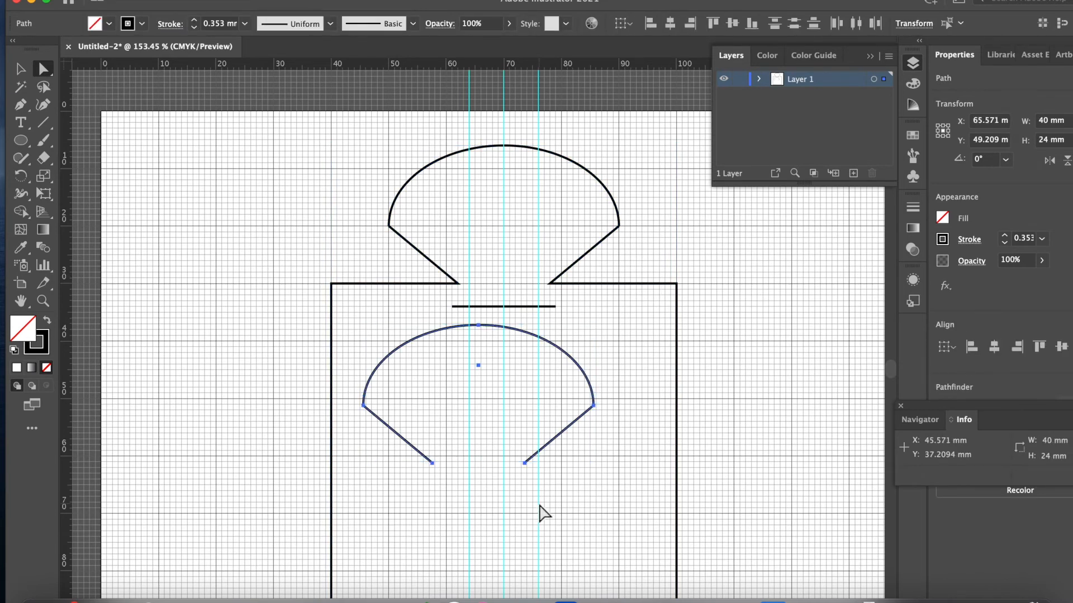
pyautogui.scroll(-5, 542, 513)
pyautogui.hscroll(3, 542, 513)
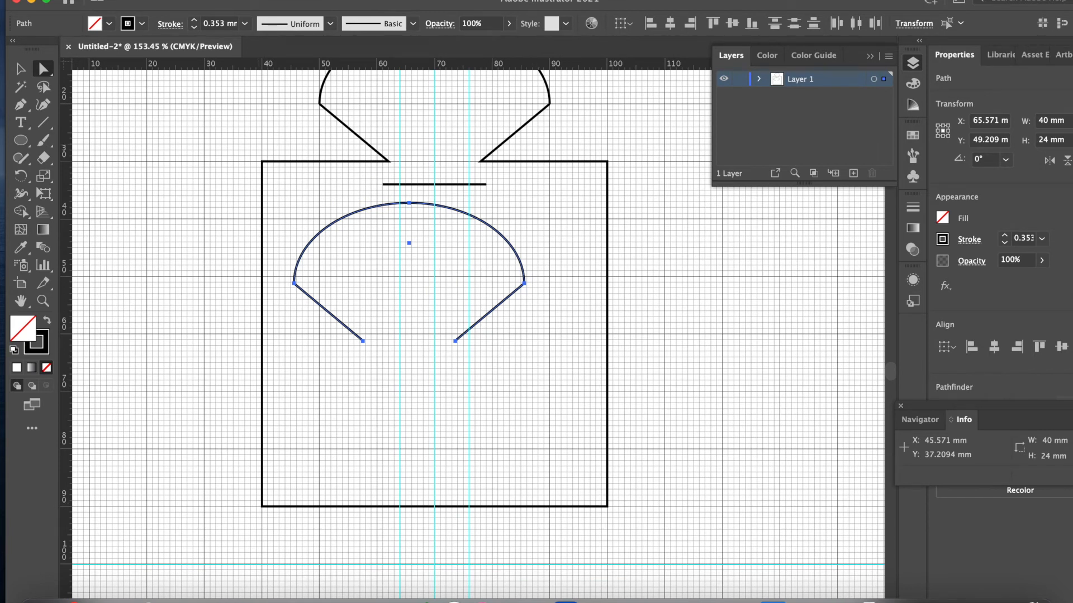
# Rotate the pasted tab shape by 90°.
pyautogui.click(176, 0)
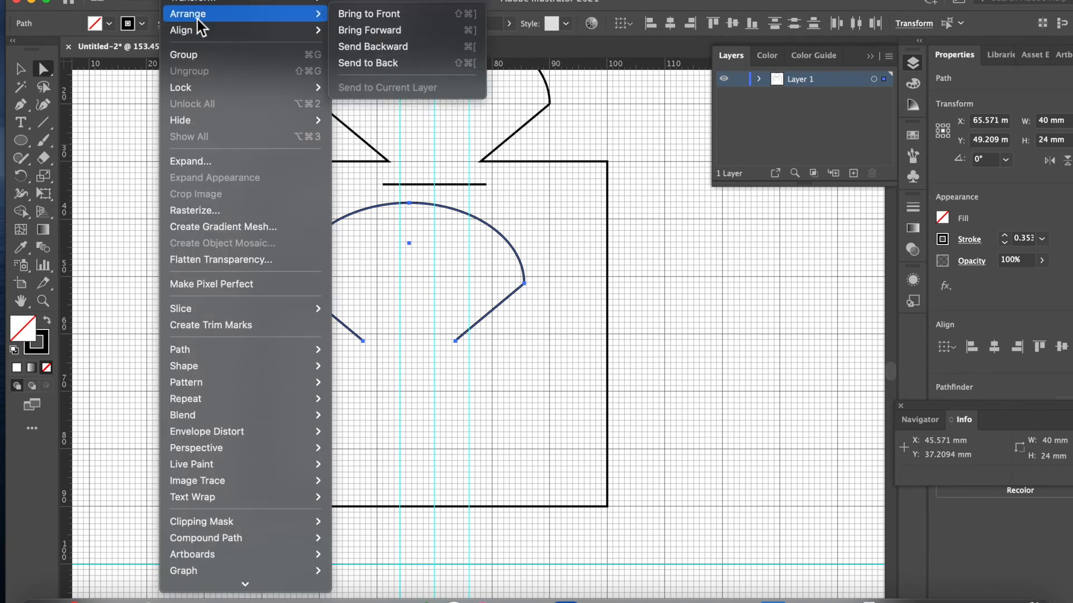
pyautogui.moveTo(279, 1)
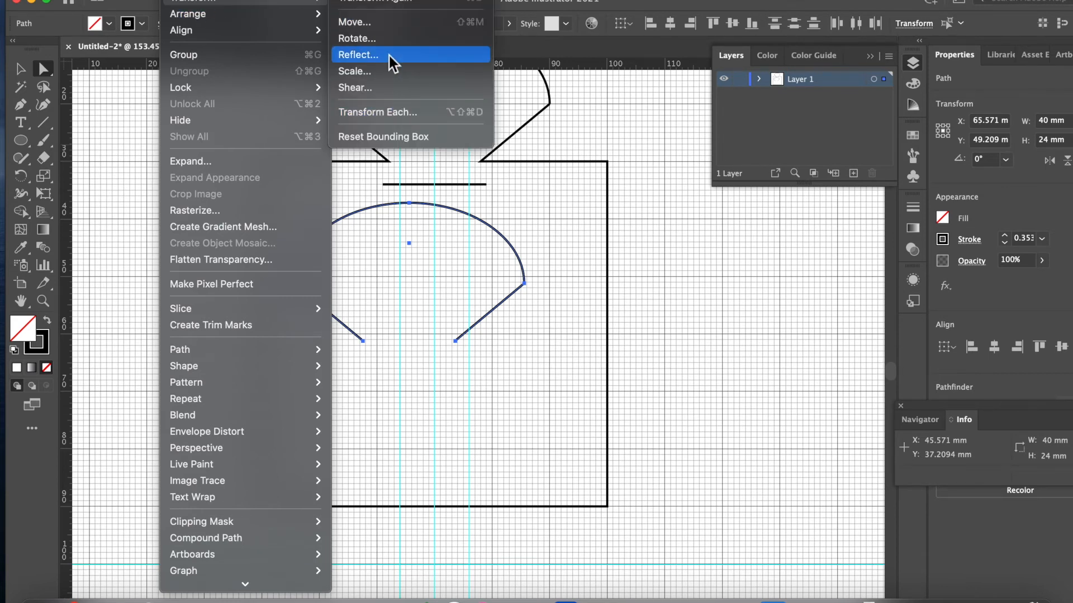
pyautogui.click(380, 39)
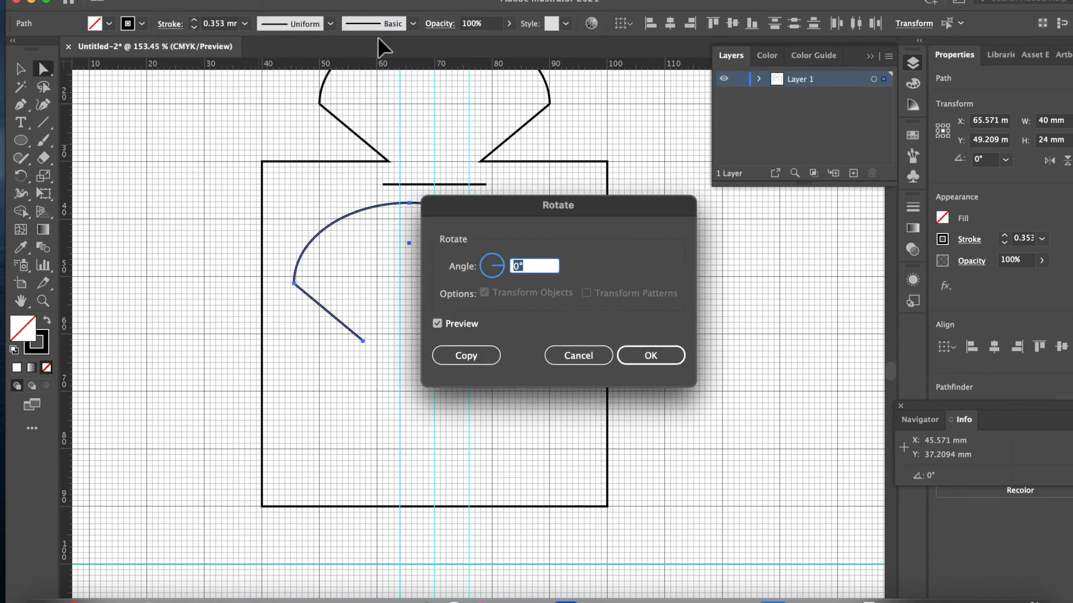
pyautogui.write('90')
pyautogui.press('Return')
# Attach the rotated tab to the square's left edge at X 28 mm, Y 60 mm, aligned with a new horizontal guide at 60 mm.
pyautogui.click(22, 71)
pyautogui.moveTo(358, 212); pyautogui.dragTo(143, 255)
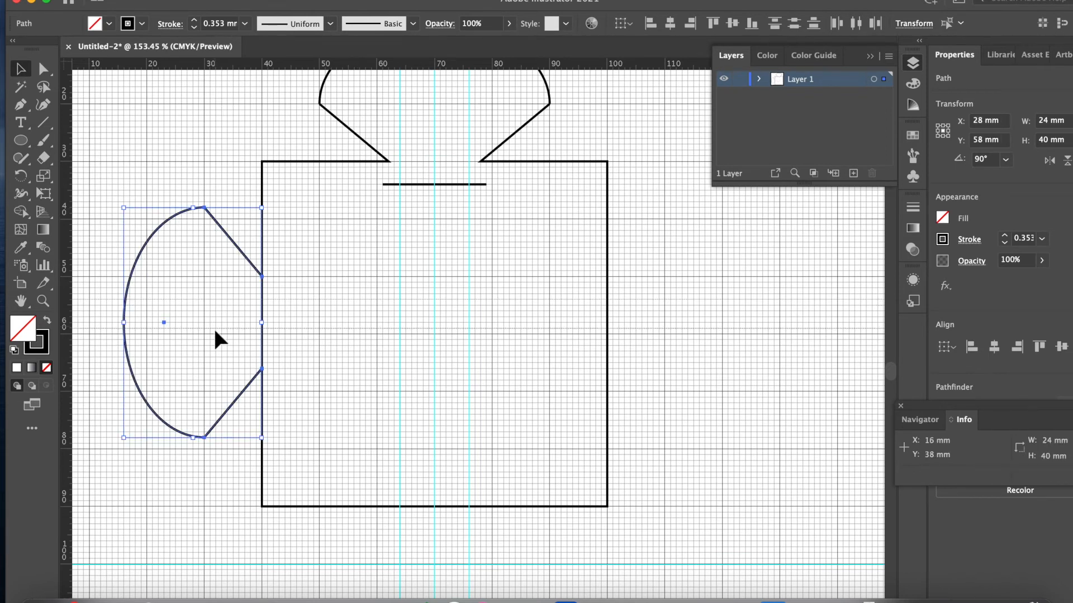
pyautogui.moveTo(215, 334); pyautogui.dragTo(215, 334)
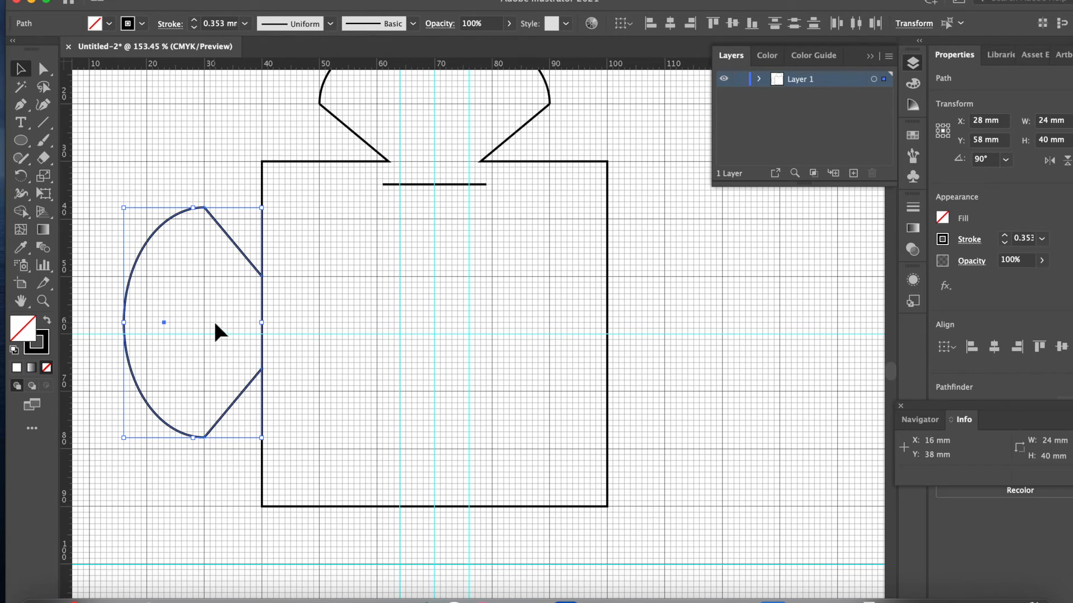
pyautogui.moveTo(181, 216); pyautogui.dragTo(181, 223)
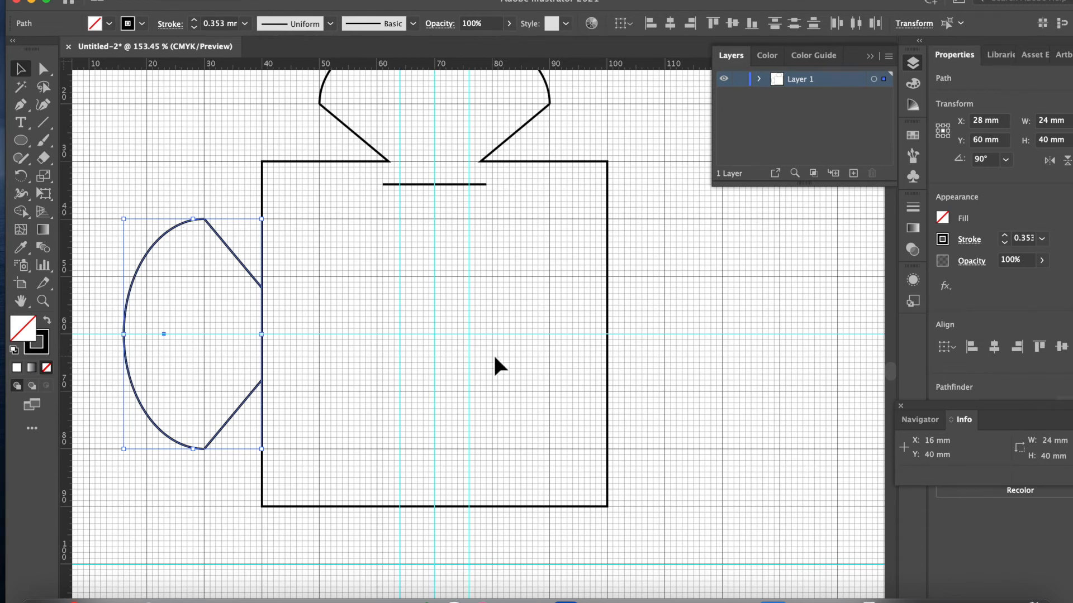
# Paste another copy of the half-ellipse tab onto the square and rotate it by 180°.
pyautogui.hotkey('ctrl', 'v')
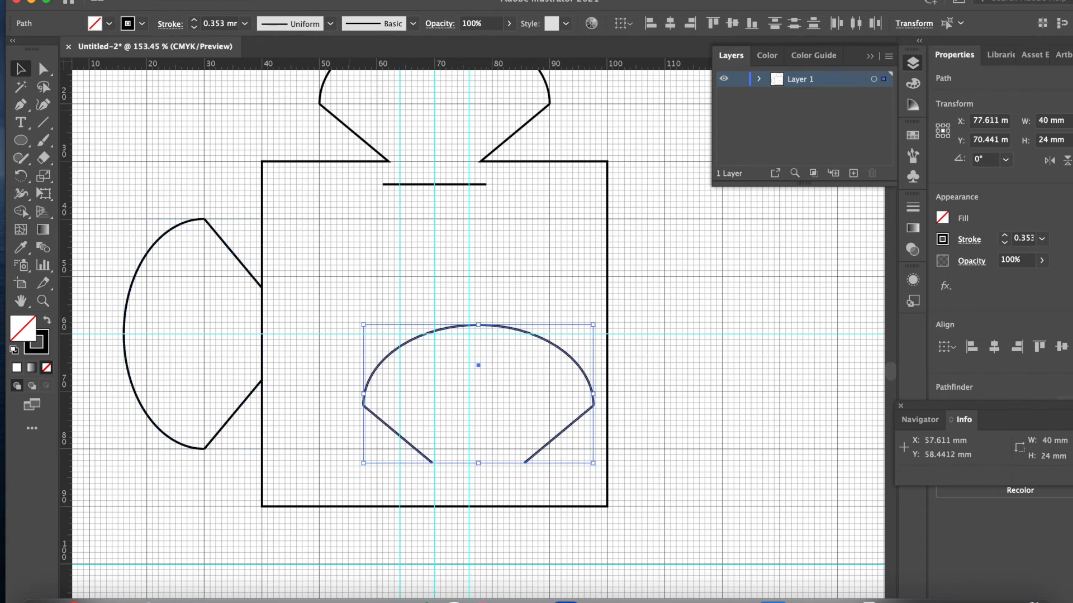
pyautogui.click(188, 1)
pyautogui.moveTo(204, 17)
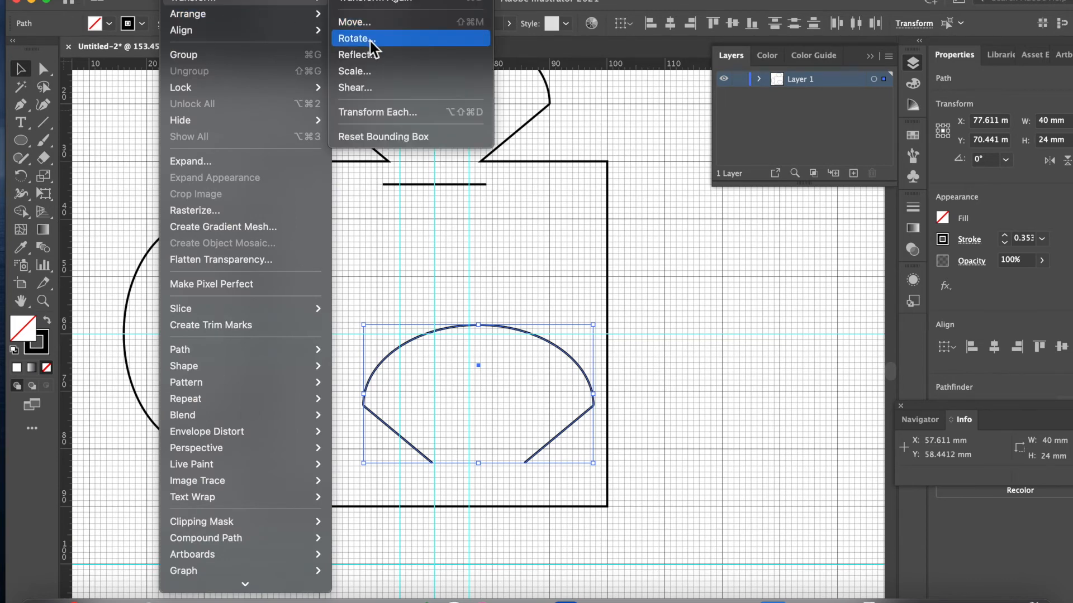
pyautogui.click(368, 39)
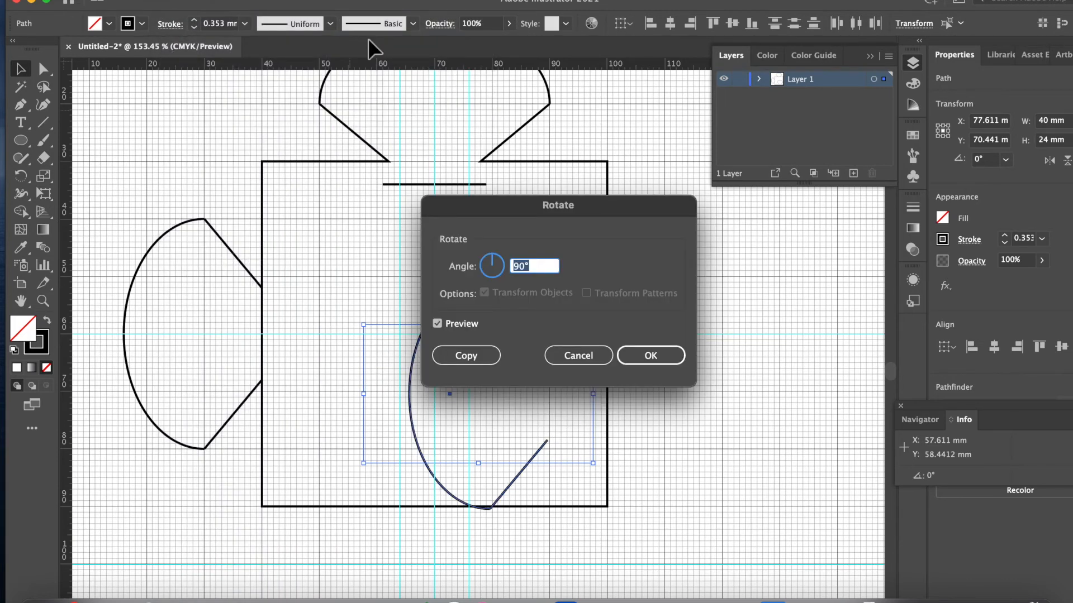
pyautogui.write('180')
pyautogui.press('Return')
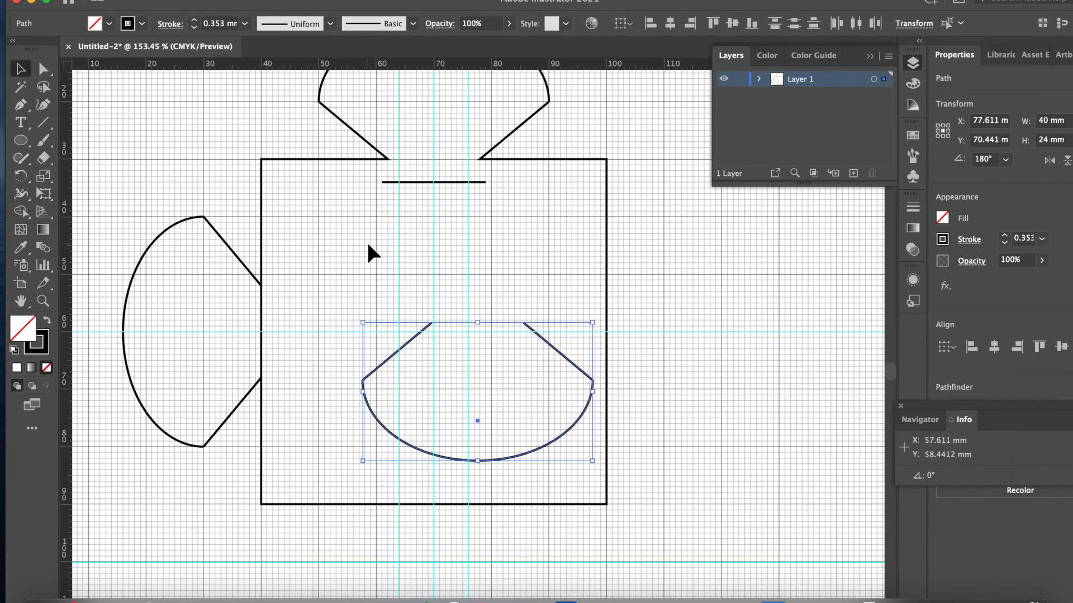
# Attach the upside-down tab to the square's bottom edge, centred at X 69 mm, Y 102 mm.
pyautogui.scroll(-5, 367, 240)
pyautogui.moveTo(411, 290); pyautogui.dragTo(363, 484)
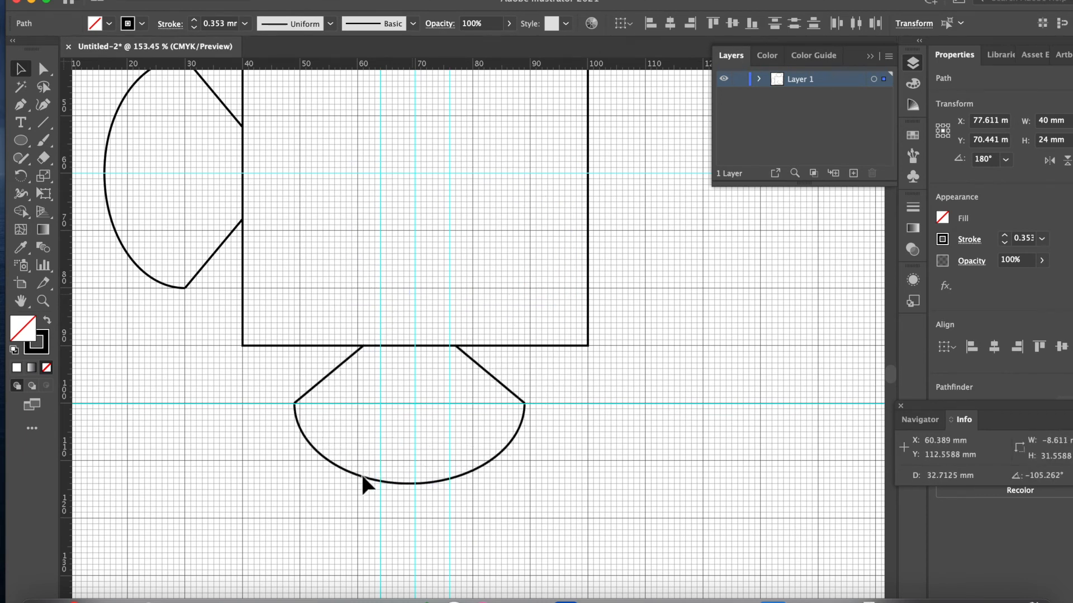
pyautogui.moveTo(363, 478); pyautogui.dragTo(363, 477)
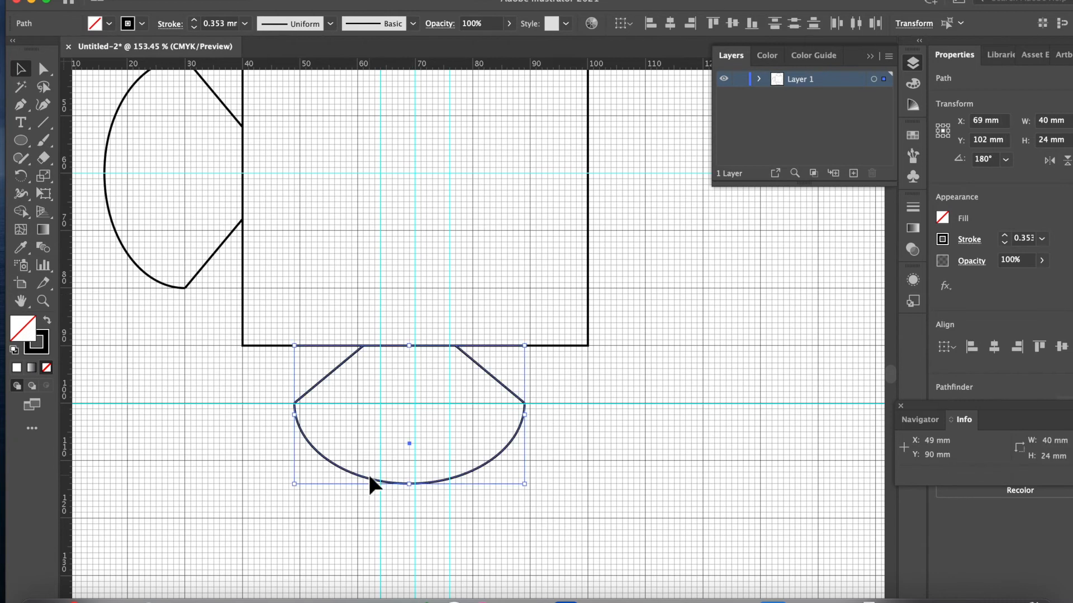
# Paste one more copy of the half-ellipse tab and rotate it to 270°.
pyautogui.scroll(3, 369, 477)
pyautogui.hscroll(3, 369, 477)
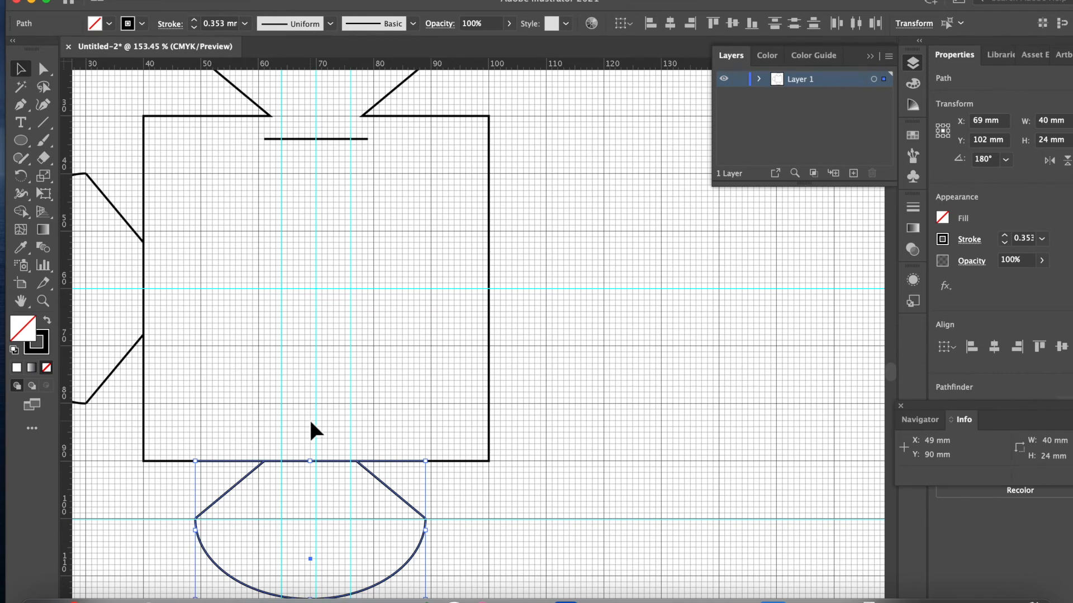
pyautogui.hscroll(-5, 310, 430)
pyautogui.scroll(5, 309, 431)
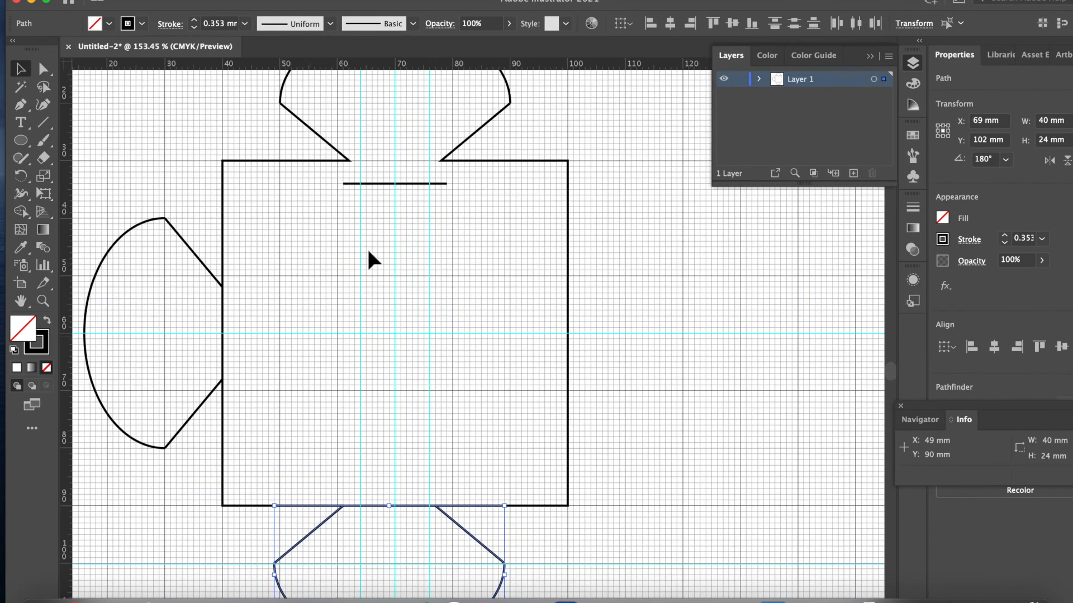
pyautogui.hscroll(3, 462, 298)
pyautogui.scroll(1, 462, 298)
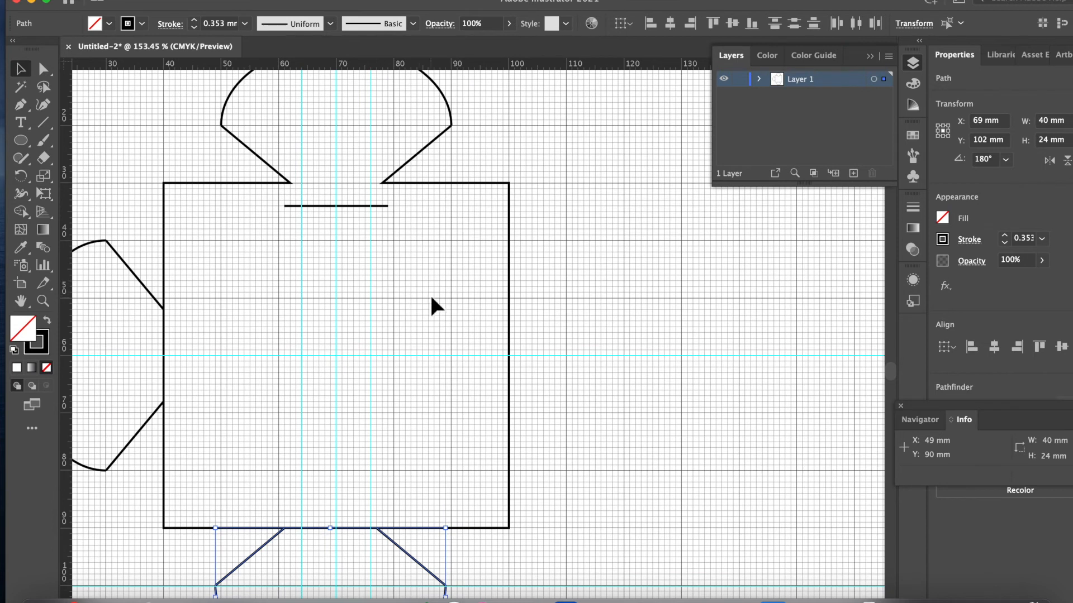
pyautogui.hotkey('ctrl', 'v')
pyautogui.moveTo(359, 320); pyautogui.dragTo(384, 485)
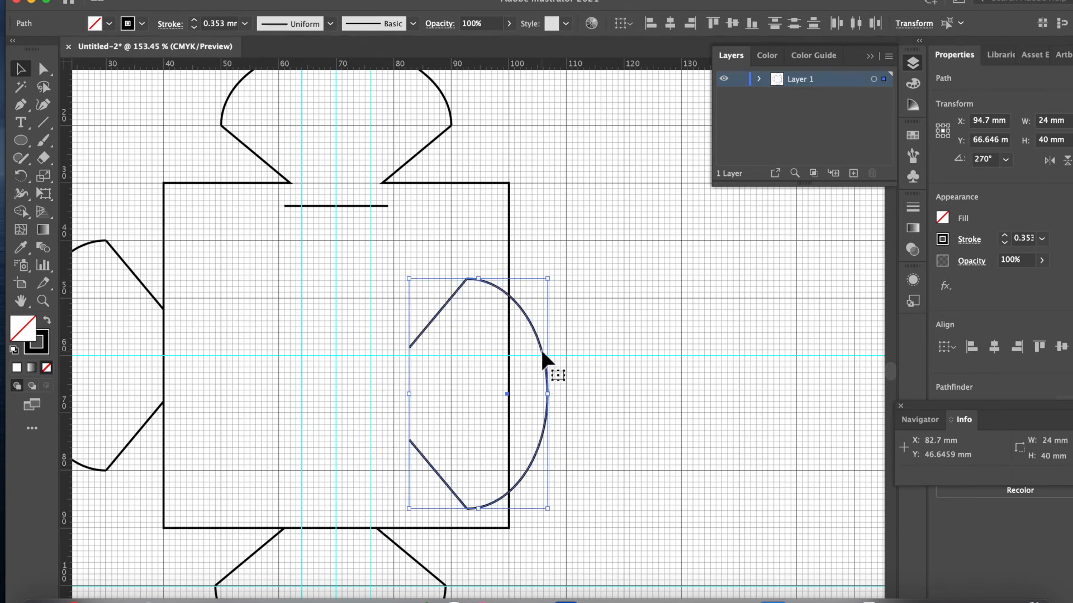
# Attach the 270° tab to the square's right edge at X 112 mm, Y 60 mm, aligned with the 60 mm guide.
pyautogui.moveTo(542, 353); pyautogui.dragTo(646, 307)
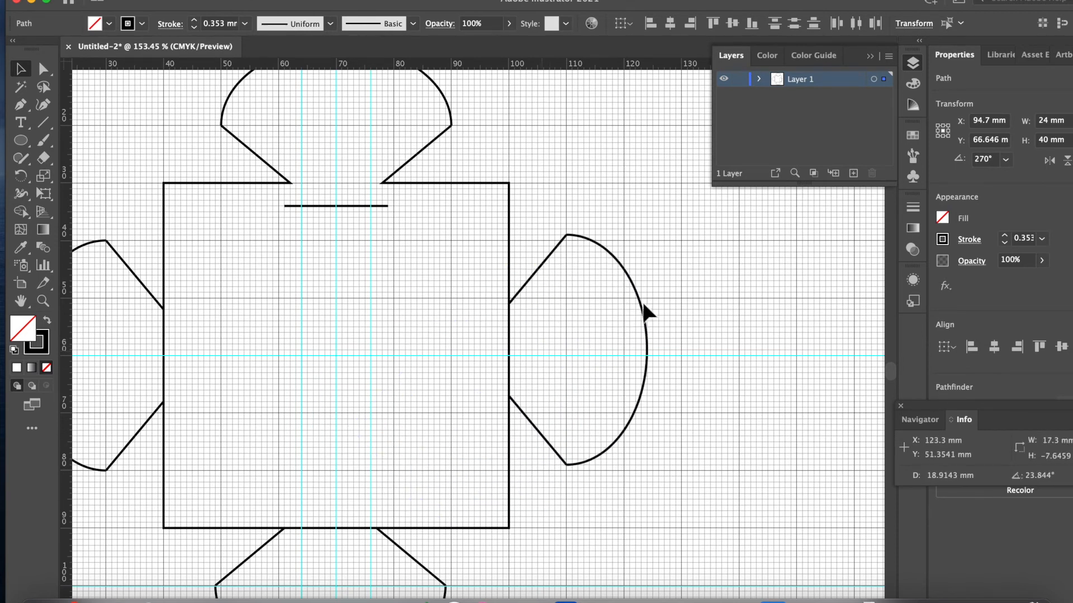
pyautogui.moveTo(644, 308); pyautogui.dragTo(644, 307)
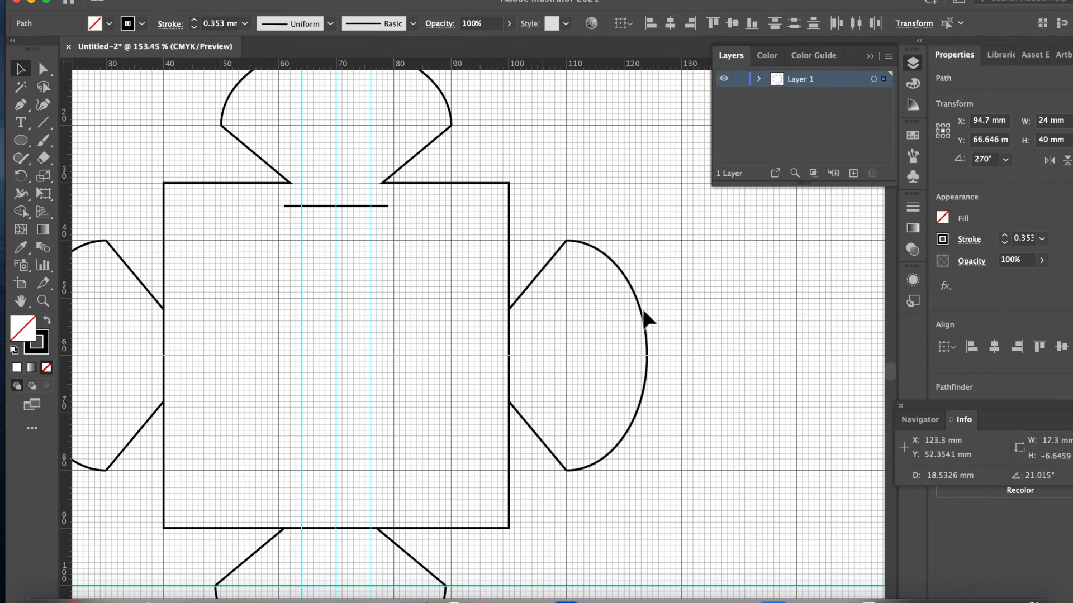
pyautogui.scroll(3, 644, 307)
pyautogui.scroll(2, 644, 316)
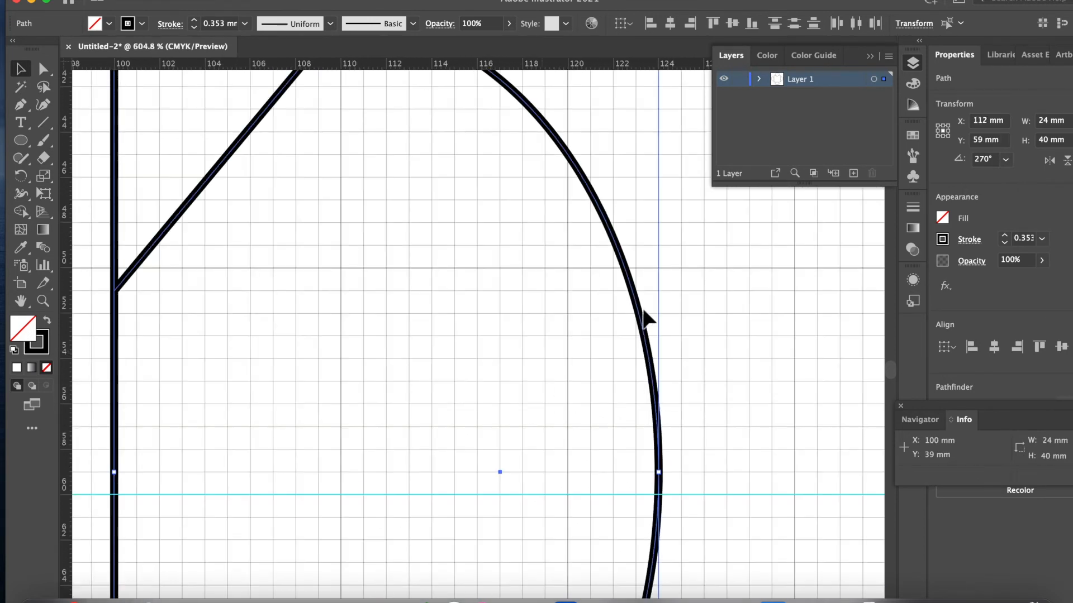
pyautogui.press('Down')
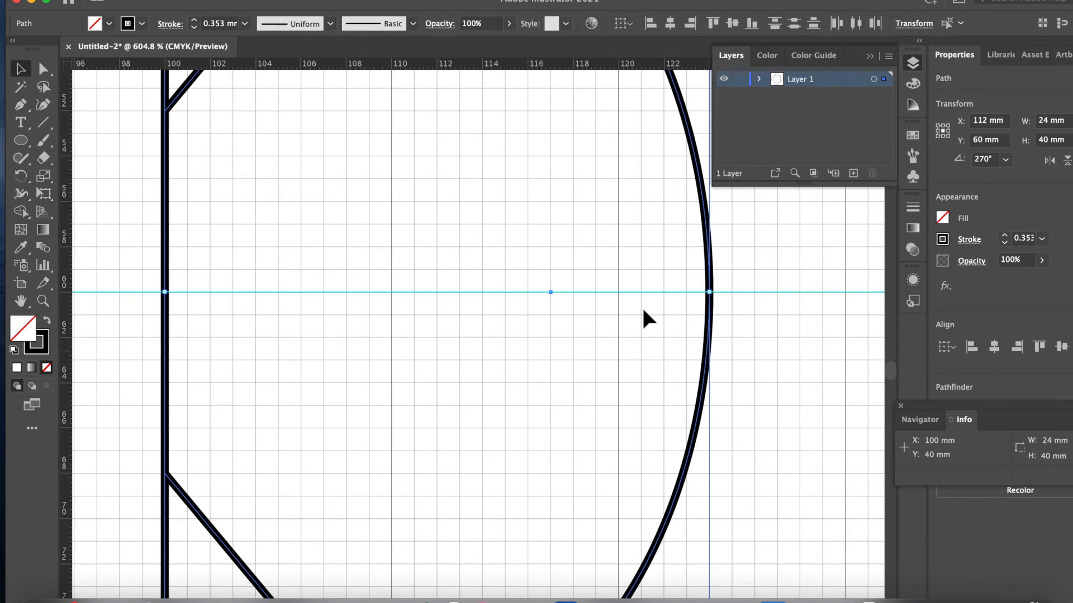
# Try to merge the square and its tabs with the Shape Builder tool, with the short line included in the selection.
pyautogui.scroll(-5, 494, 328)
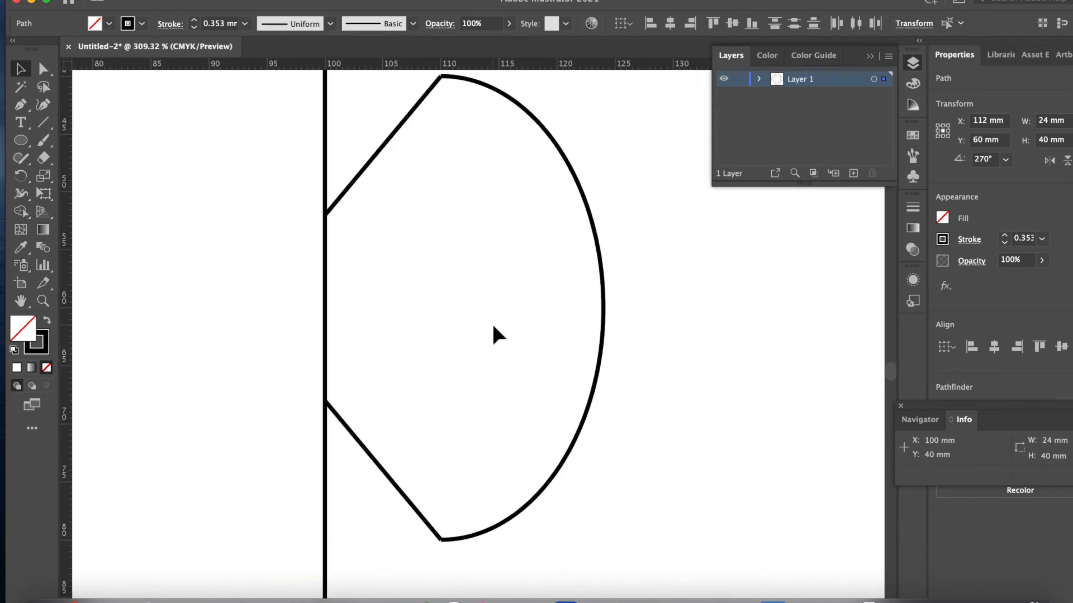
pyautogui.hscroll(-2, 491, 320)
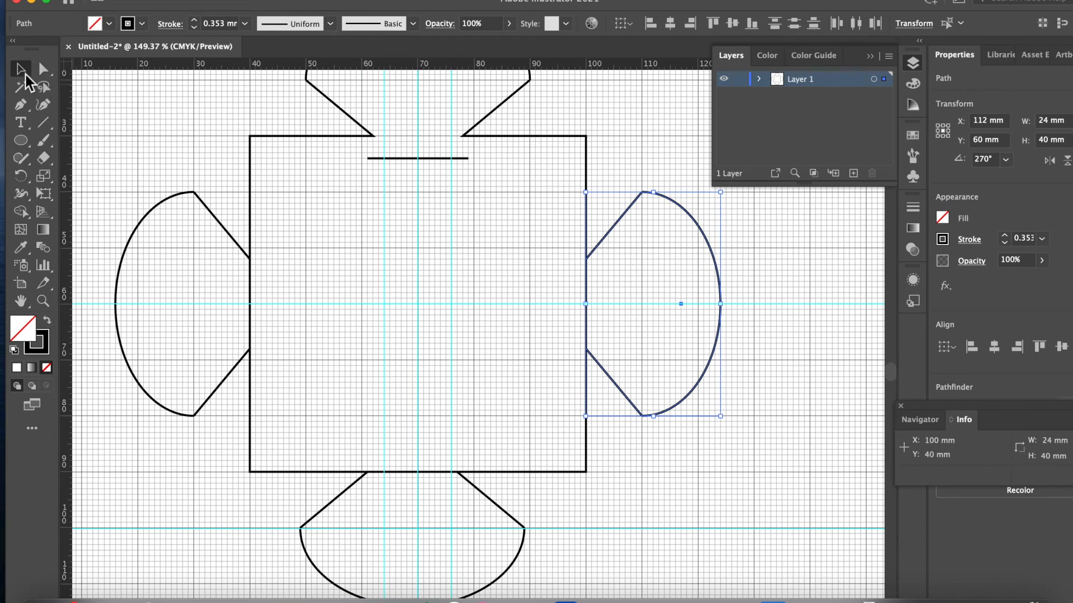
pyautogui.moveTo(164, 106)
pyautogui.mouseDown()
pyautogui.moveTo(618, 513)
pyautogui.moveTo(693, 549)
pyautogui.mouseUp()
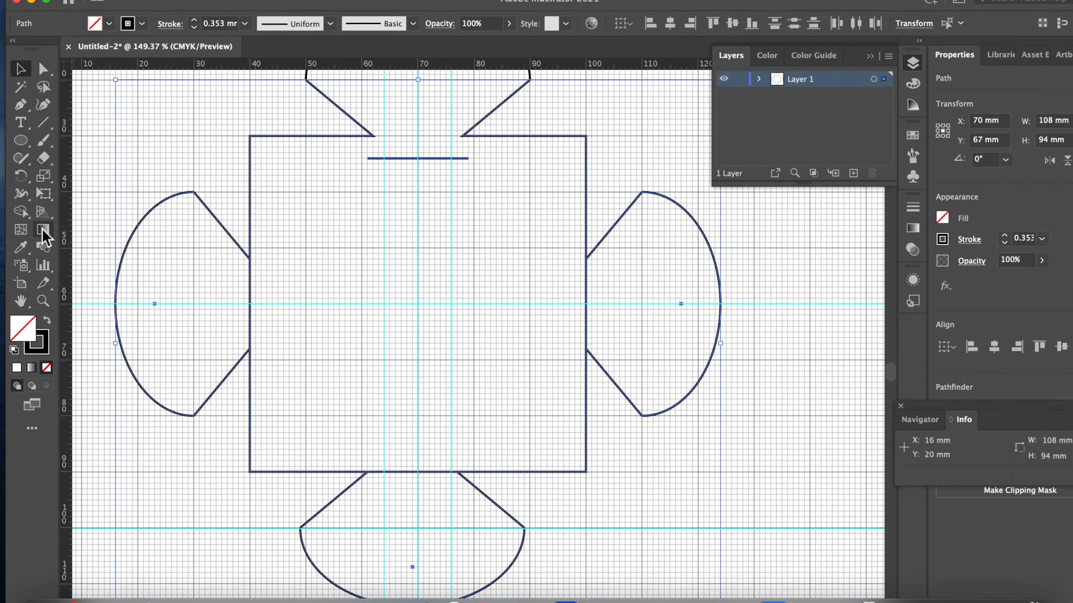
pyautogui.click(20, 211)
pyautogui.moveTo(209, 281)
pyautogui.mouseDown()
pyautogui.moveTo(385, 310)
pyautogui.moveTo(219, 294)
pyautogui.moveTo(205, 303)
pyautogui.moveTo(287, 309)
pyautogui.moveTo(287, 231)
pyautogui.moveTo(314, 267)
pyautogui.mouseUp()
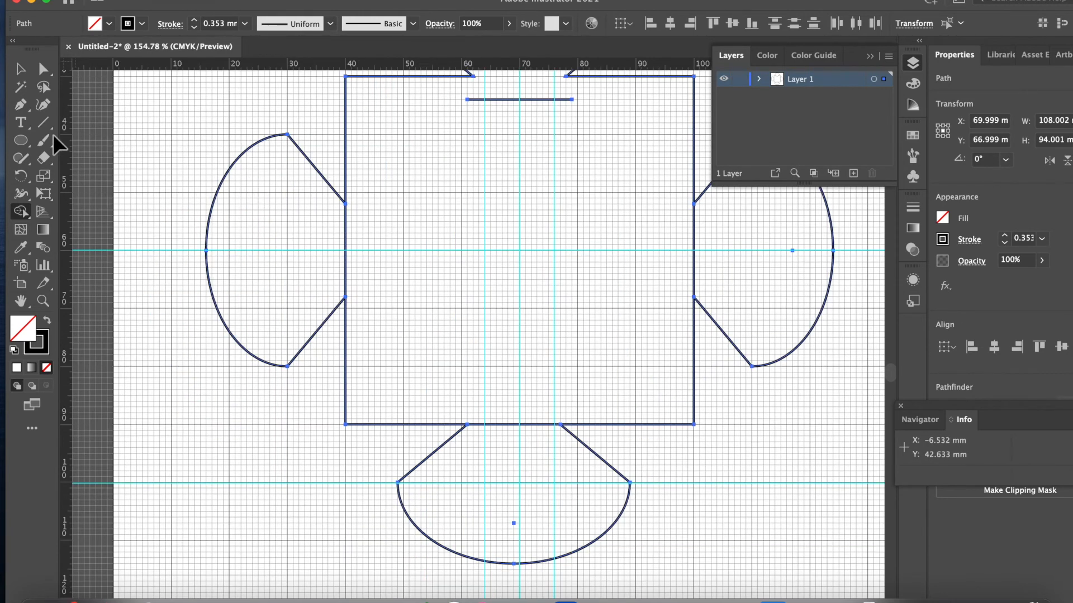
pyautogui.click(21, 68)
pyautogui.press('super+a')
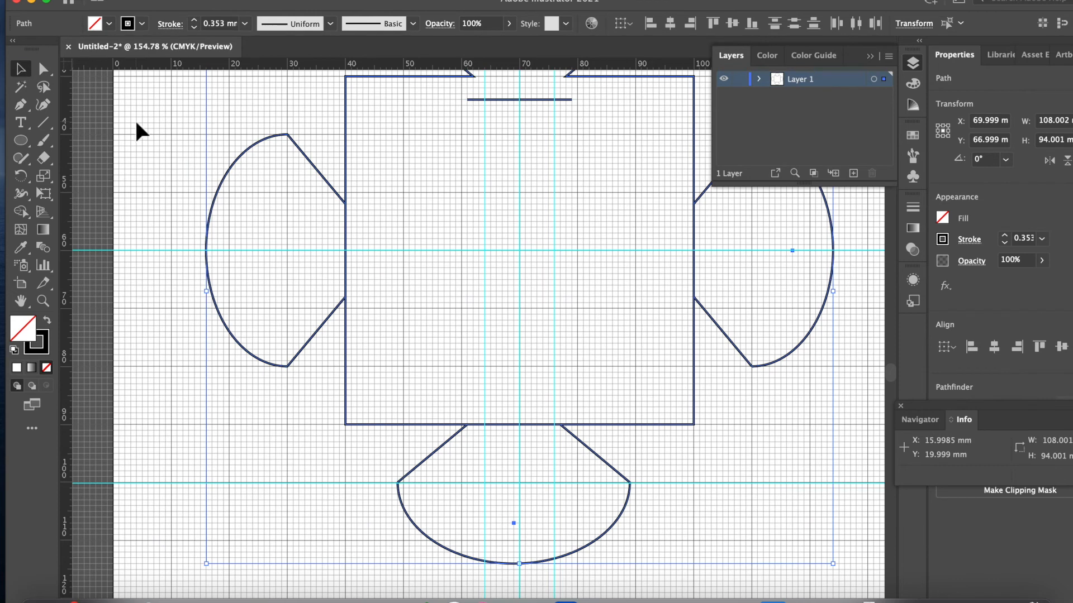
pyautogui.scroll(5, 135, 119)
pyautogui.hscroll(3, 135, 119)
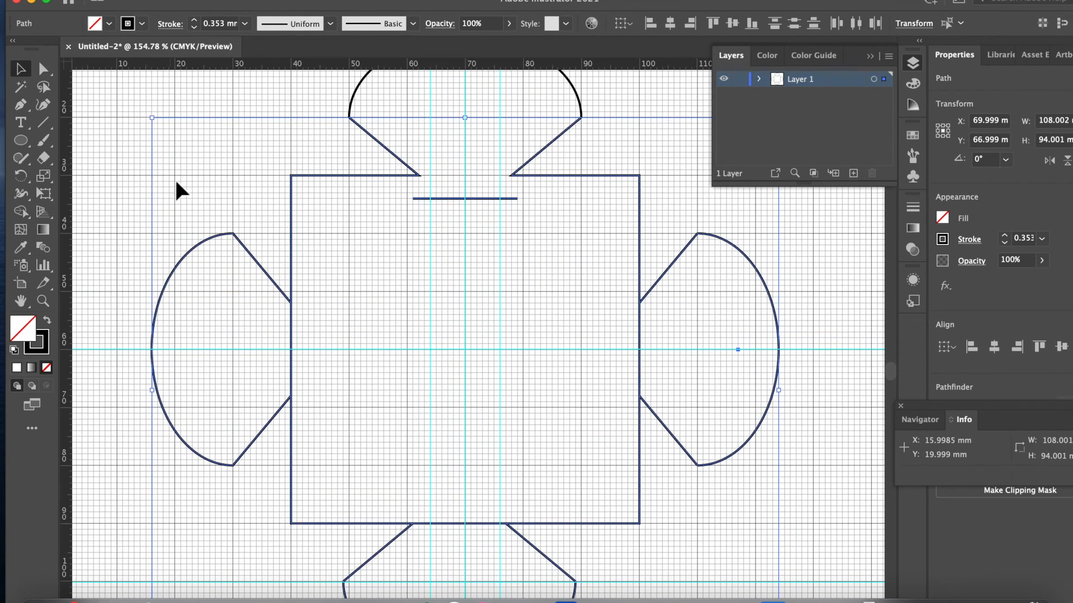
pyautogui.click(109, 106)
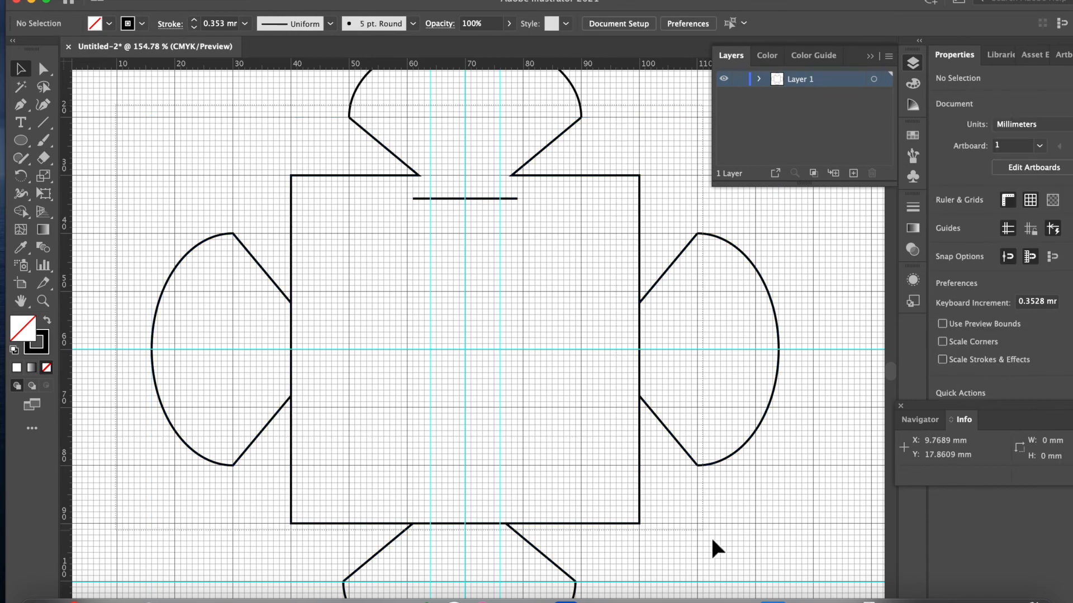
# Find the 18 mm horizontal line among the objects of Layer 1 and hide it.
pyautogui.press('super+a')
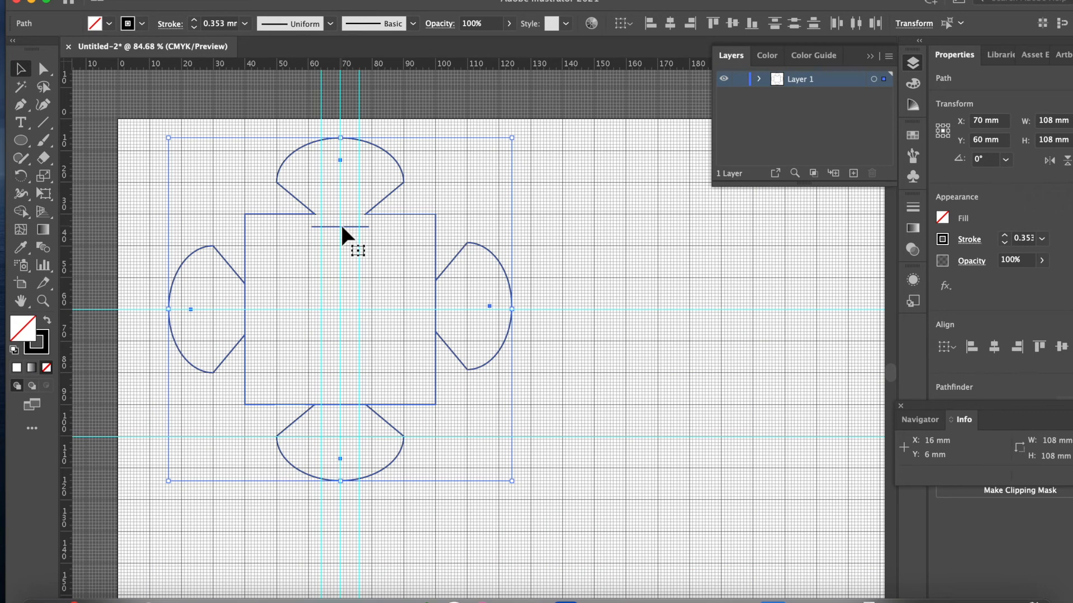
pyautogui.scroll(5, 341, 223)
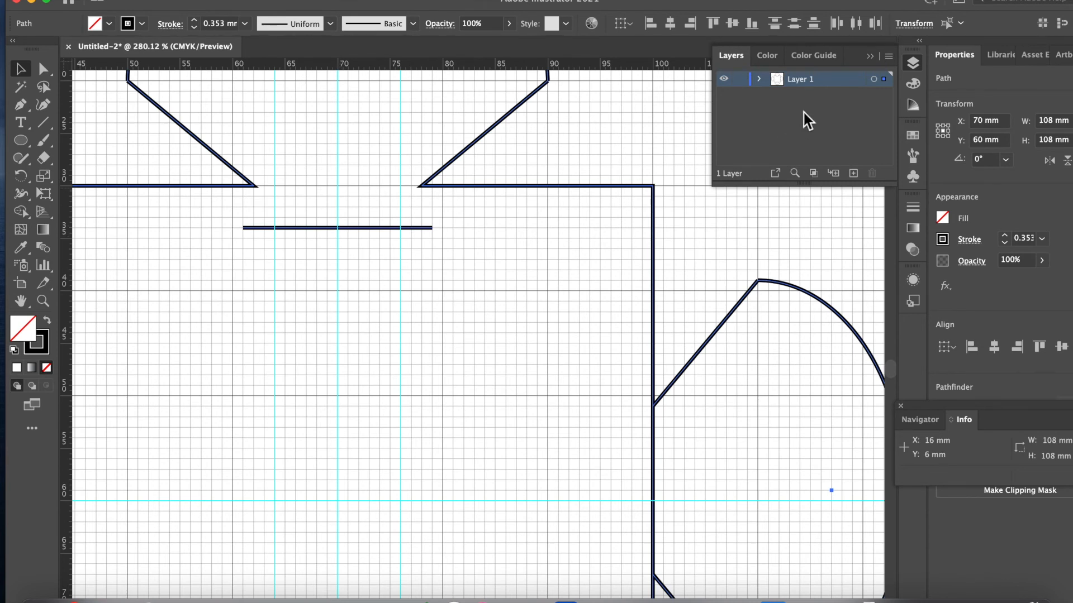
pyautogui.click(760, 79)
pyautogui.scroll(-1, 799, 116)
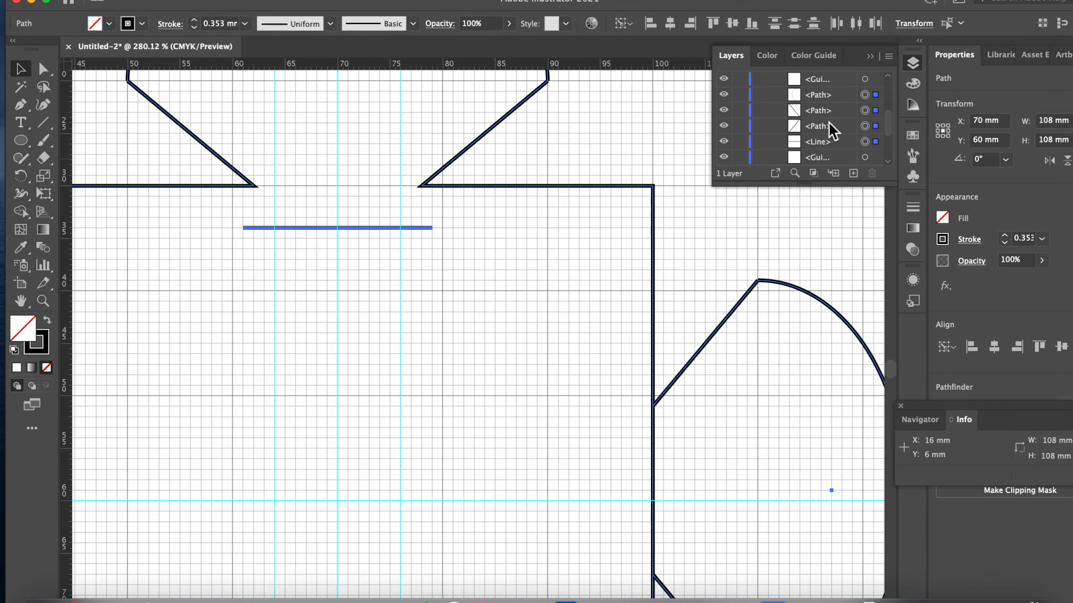
pyautogui.click(864, 142)
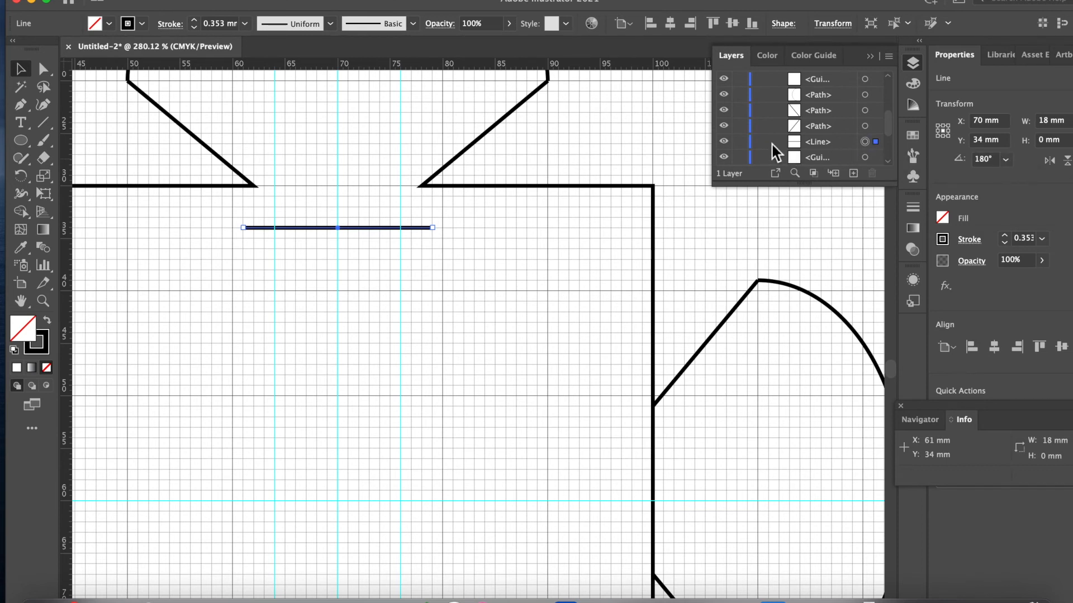
pyautogui.click(724, 144)
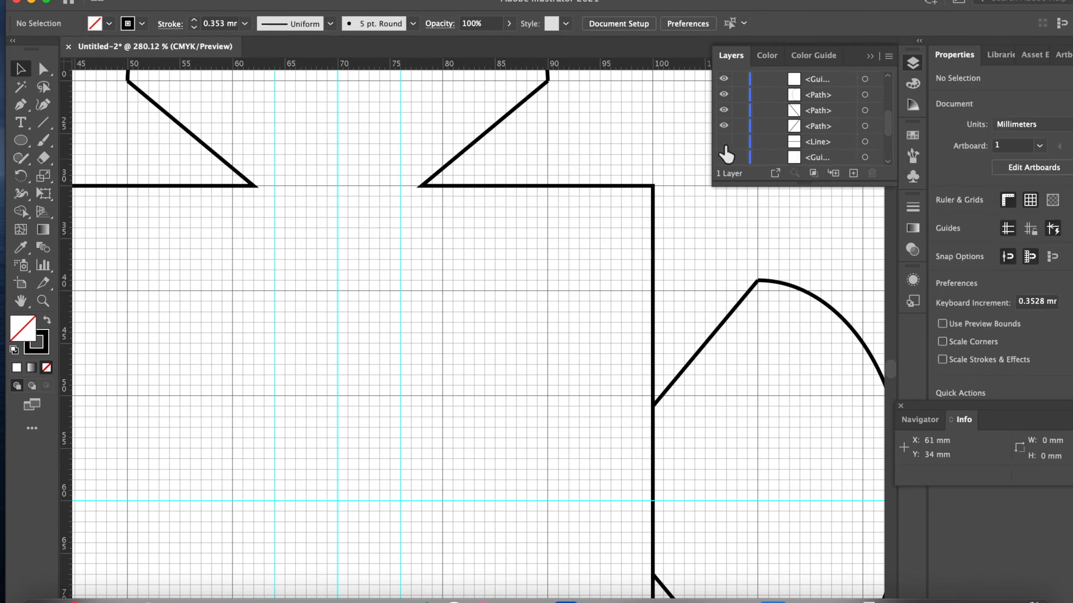
# Make the square and its four tabs a compound path and merge them into one continuous outline with the Shape Builder tool.
pyautogui.scroll(-5, 465, 280)
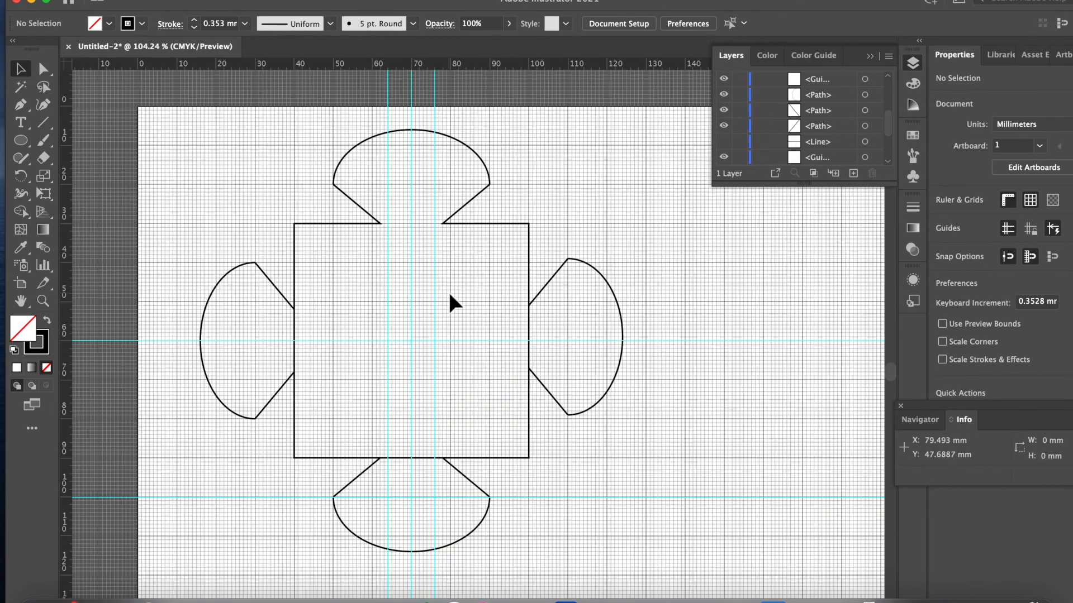
pyautogui.moveTo(171, 127); pyautogui.dragTo(676, 559)
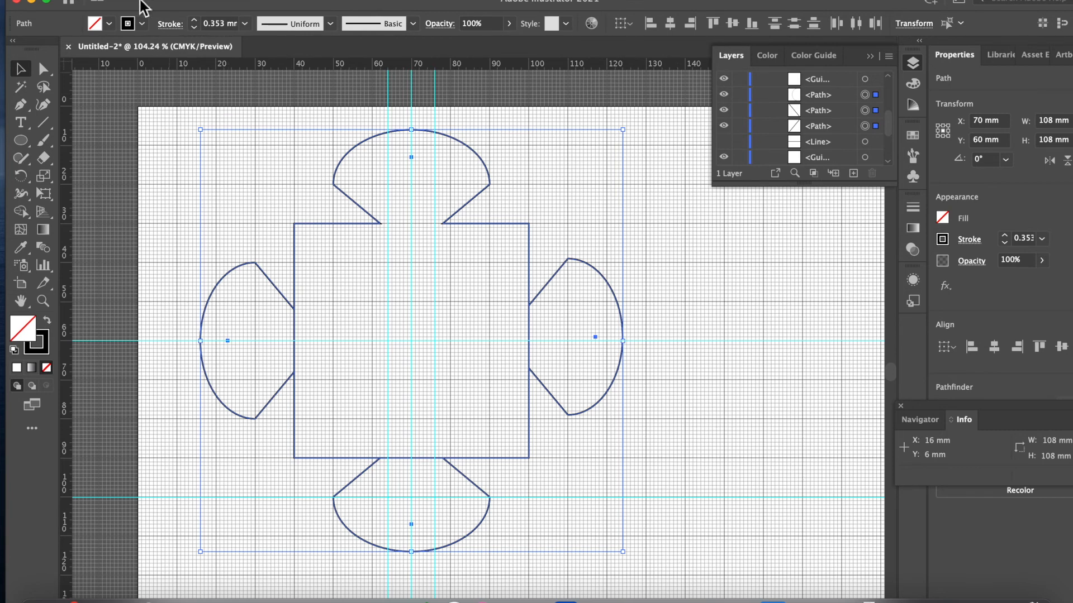
pyautogui.click(170, 1)
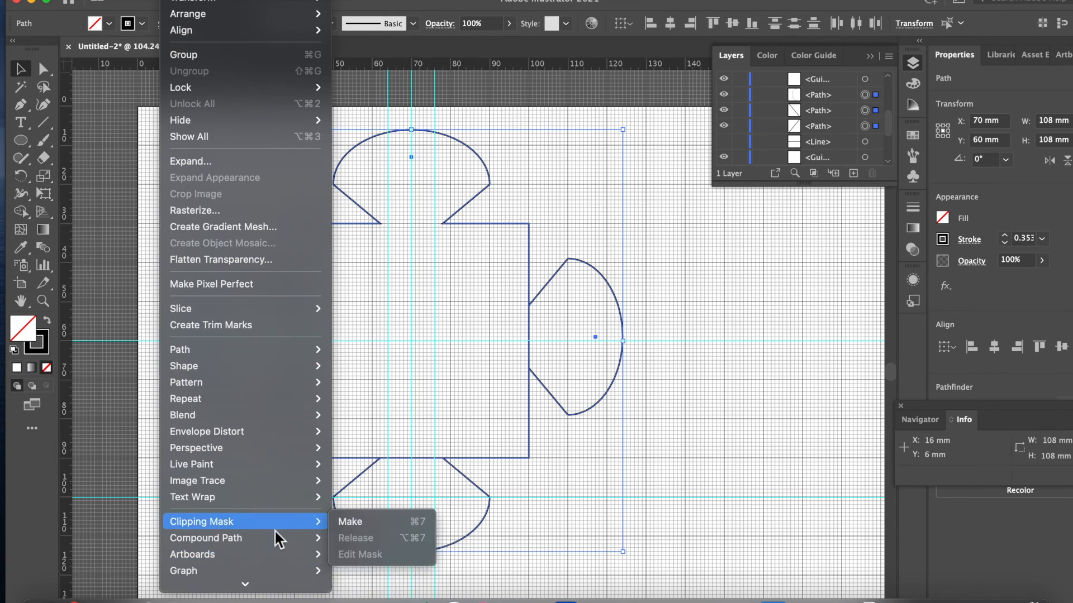
pyautogui.moveTo(277, 538)
pyautogui.click(364, 537)
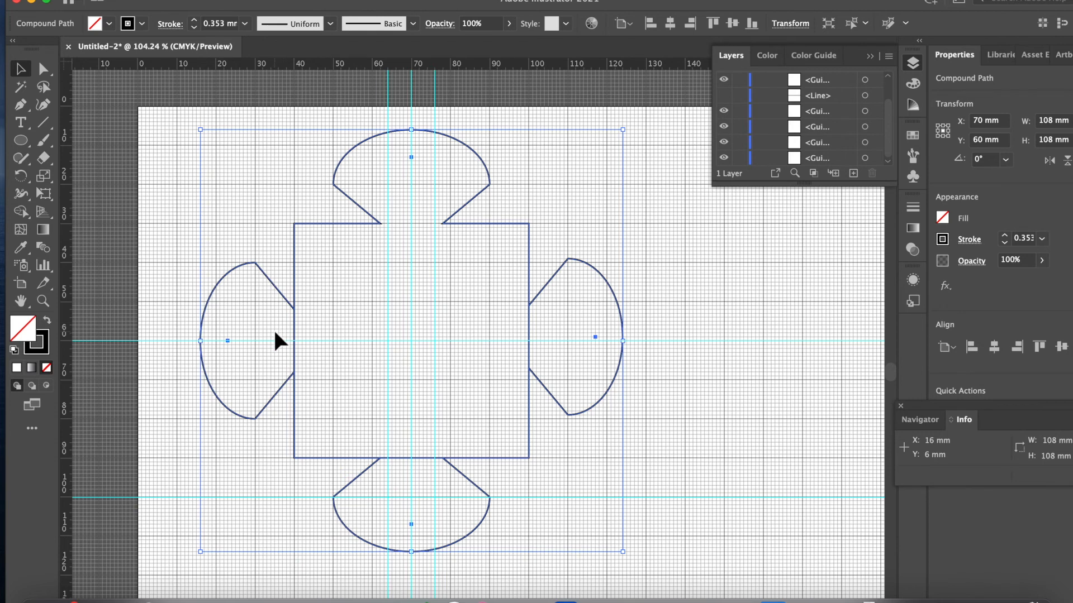
pyautogui.moveTo(25, 215); pyautogui.dragTo(87, 216)
pyautogui.moveTo(256, 316)
pyautogui.mouseDown()
pyautogui.moveTo(377, 319)
pyautogui.moveTo(487, 346)
pyautogui.moveTo(562, 318)
pyautogui.moveTo(528, 323)
pyautogui.moveTo(435, 518)
pyautogui.mouseUp()
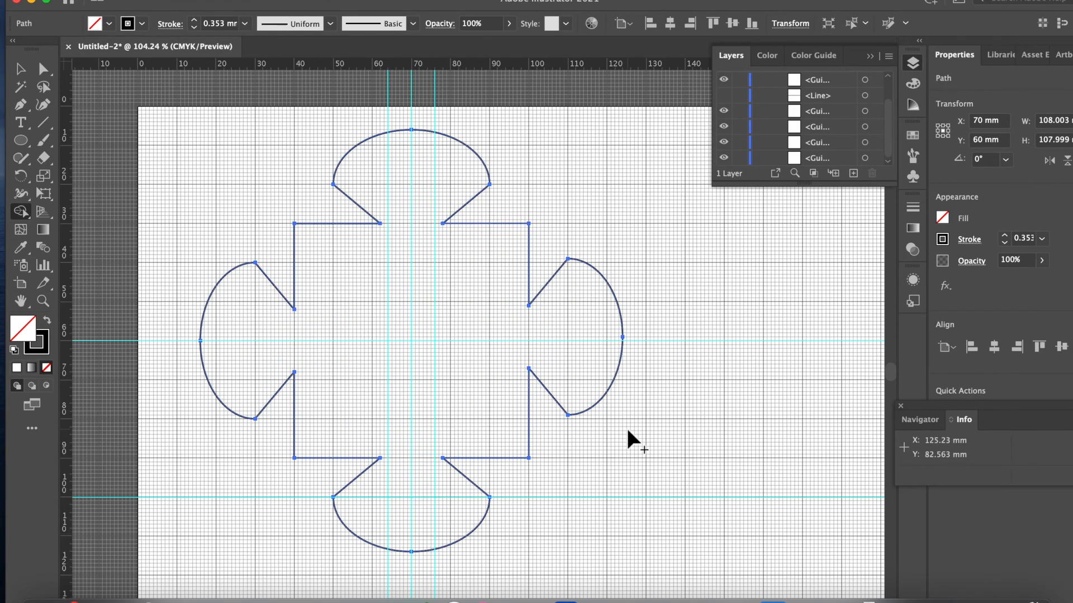
# Toggle the merged outline's visibility to check it, leave it shown, and show the hidden 18 mm line again.
pyautogui.scroll(2, 829, 125)
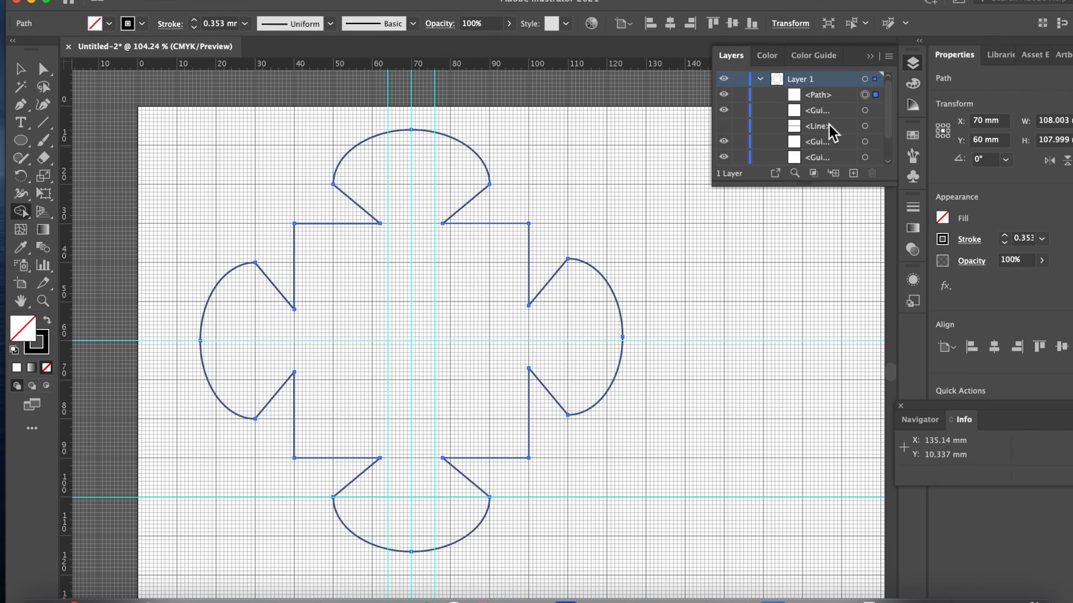
pyautogui.click(723, 94)
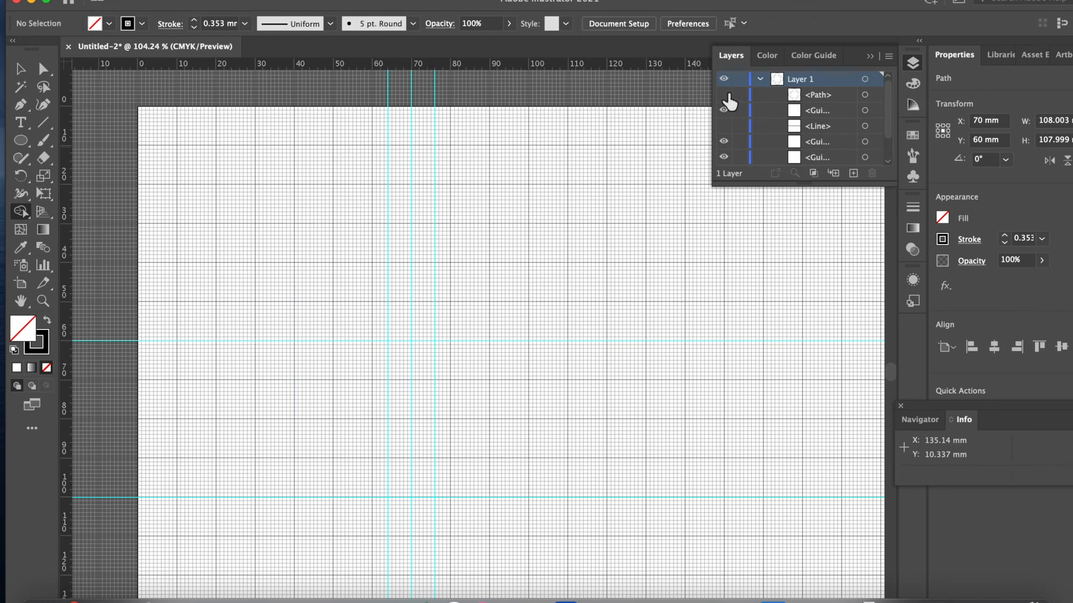
pyautogui.click(723, 94)
pyautogui.click(725, 95)
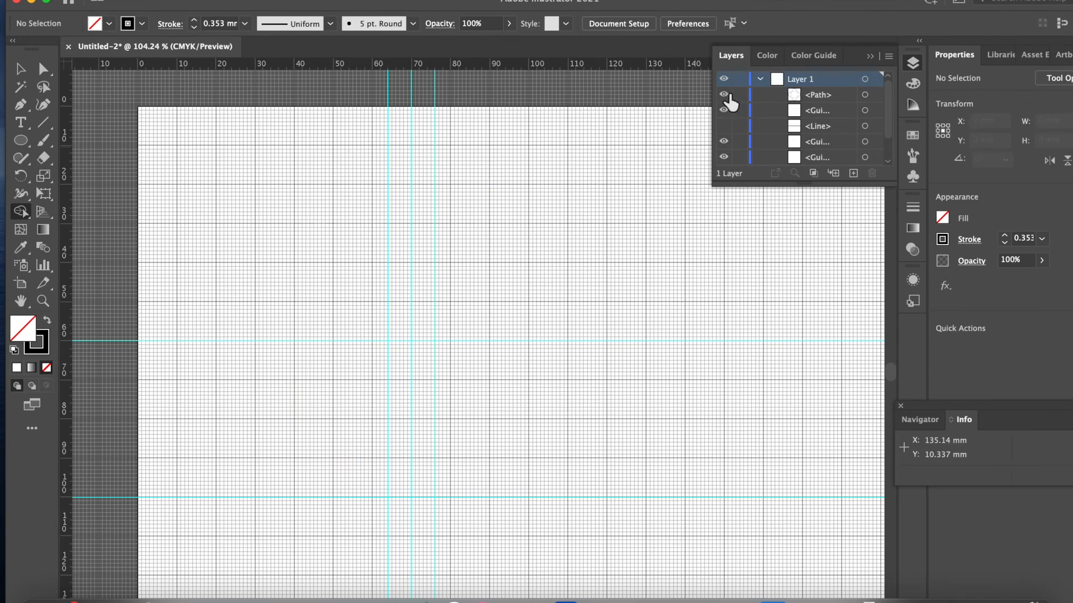
pyautogui.click(724, 94)
pyautogui.click(724, 126)
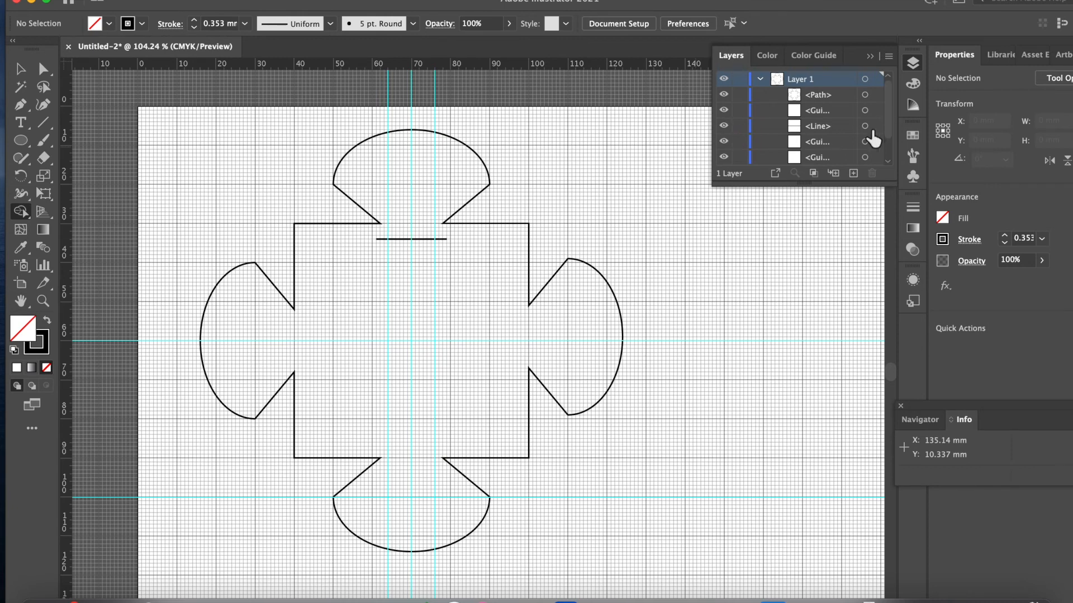
# Copy the 18 mm horizontal line just inside the square's upper edge and paste three copies of it.
pyautogui.press('v')
pyautogui.click(401, 240)
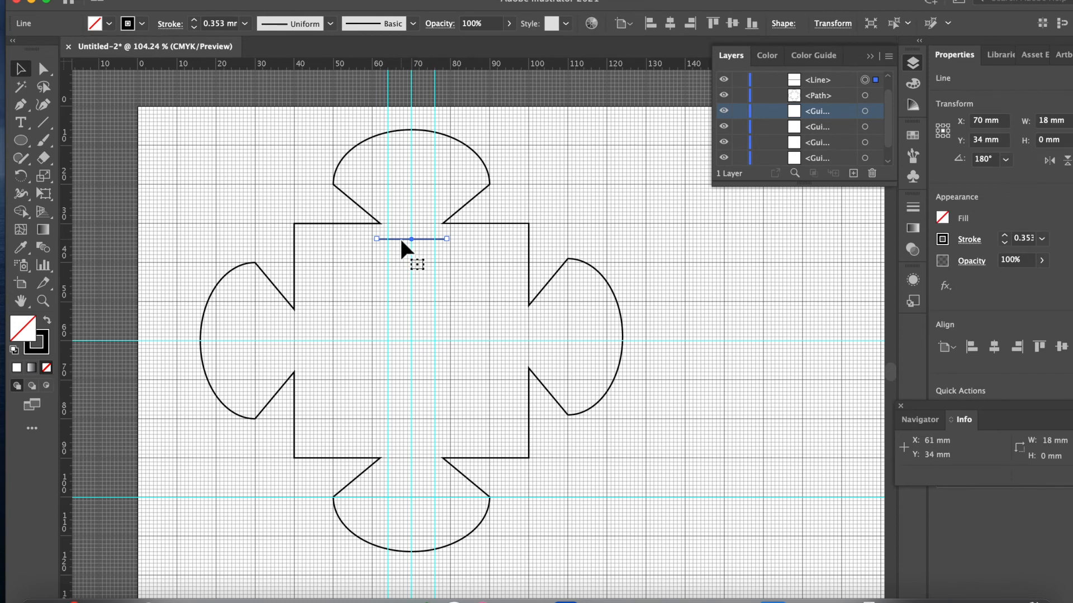
pyautogui.press('a')
pyautogui.press('super+v')
pyautogui.press('super+v')
pyautogui.press('super+v')
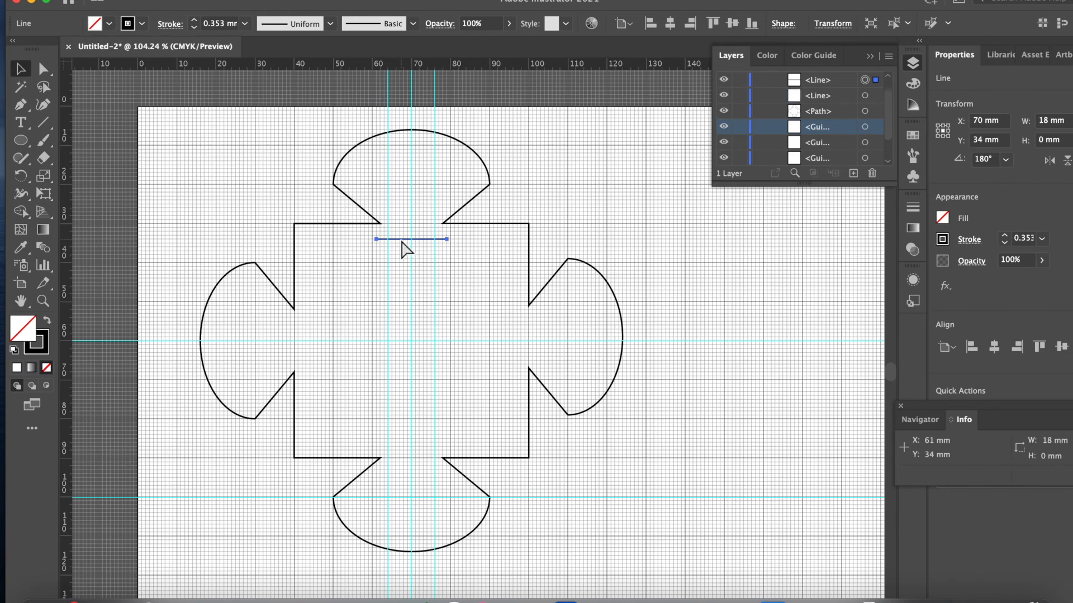
pyautogui.press('v')
# Place one pasted line just inside the square's lower edge, centred at X 70 mm, Y 86 mm.
pyautogui.moveTo(467, 394); pyautogui.dragTo(401, 437)
pyautogui.scroll(10, 354, 323)
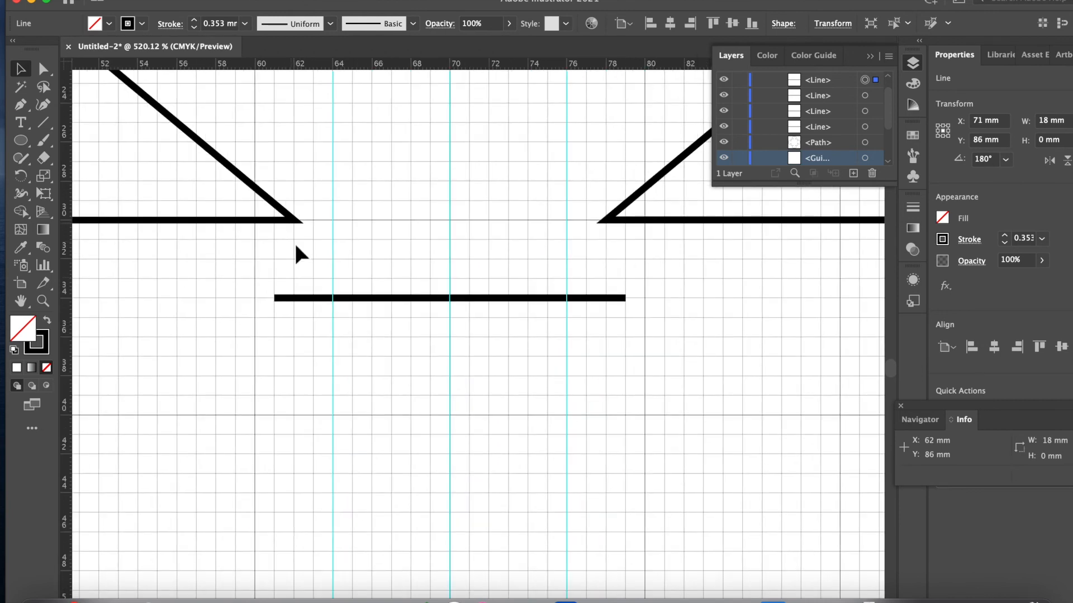
pyautogui.scroll(-10, 574, 460)
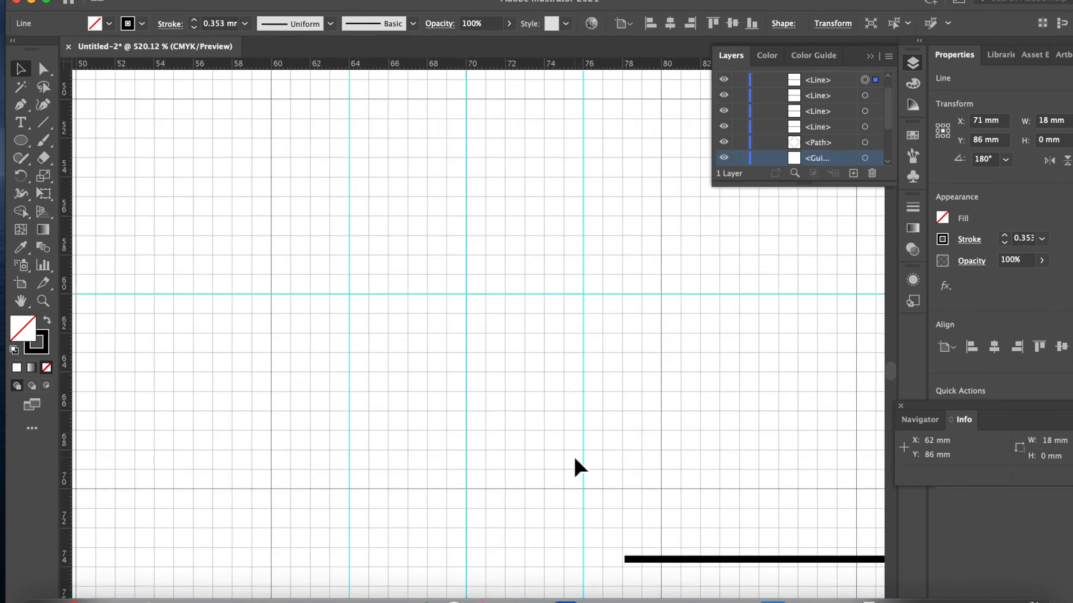
pyautogui.scroll(-4, 575, 459)
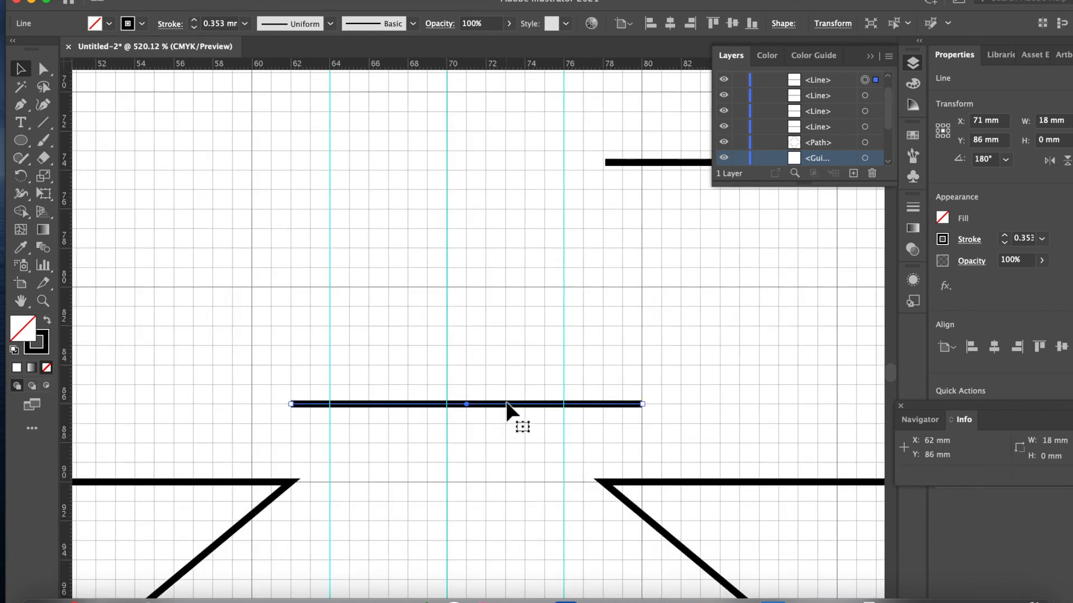
pyautogui.moveTo(506, 404); pyautogui.dragTo(480, 406)
pyautogui.press('Left')
pyautogui.press('super+0')
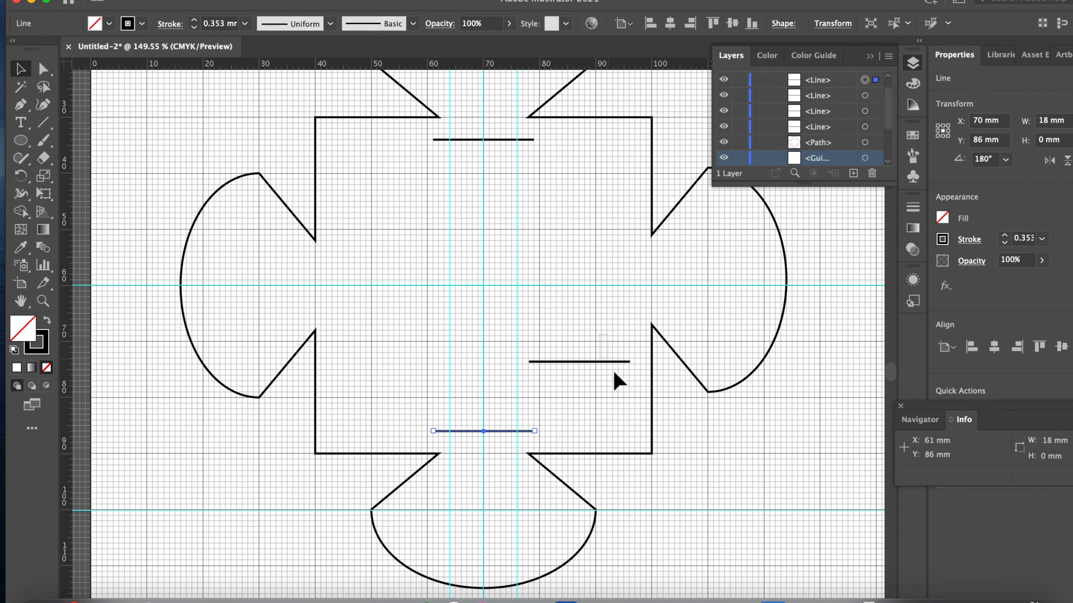
# Rotate the other two pasted lines to vertical and centre one at X 44 mm, Y 60 mm, inside the square's left edge.
pyautogui.click(614, 363)
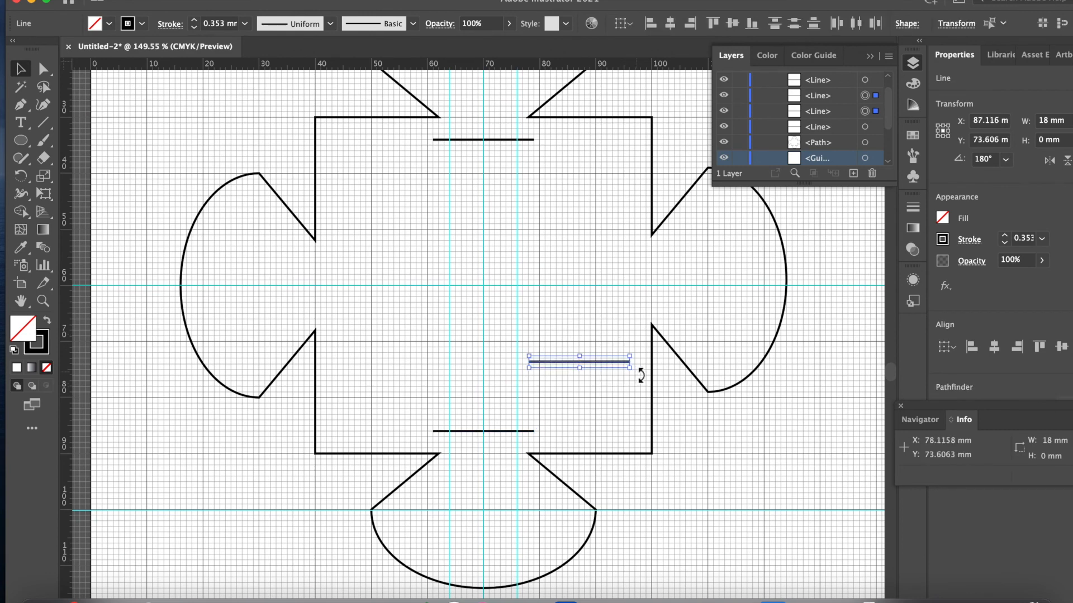
pyautogui.moveTo(641, 376); pyautogui.dragTo(371, 297)
pyautogui.click(578, 316)
pyautogui.scroll(5, 371, 295)
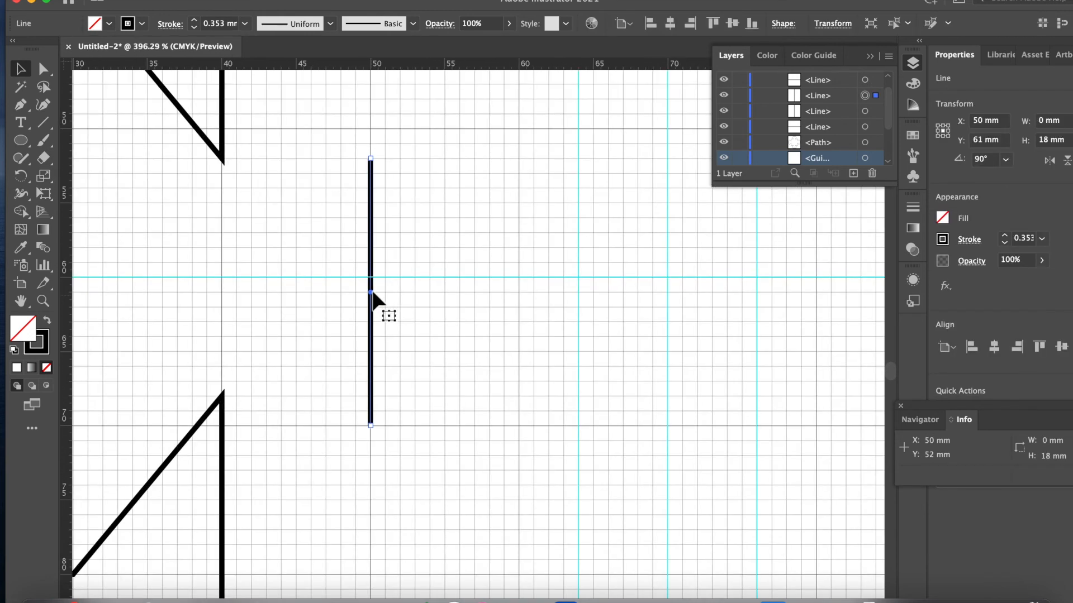
pyautogui.press('Up')
pyautogui.moveTo(372, 292); pyautogui.dragTo(282, 292)
# Move the second vertical line inside the square's right edge, centred at X 96 mm, Y 60 mm.
pyautogui.hscroll(10, 527, 323)
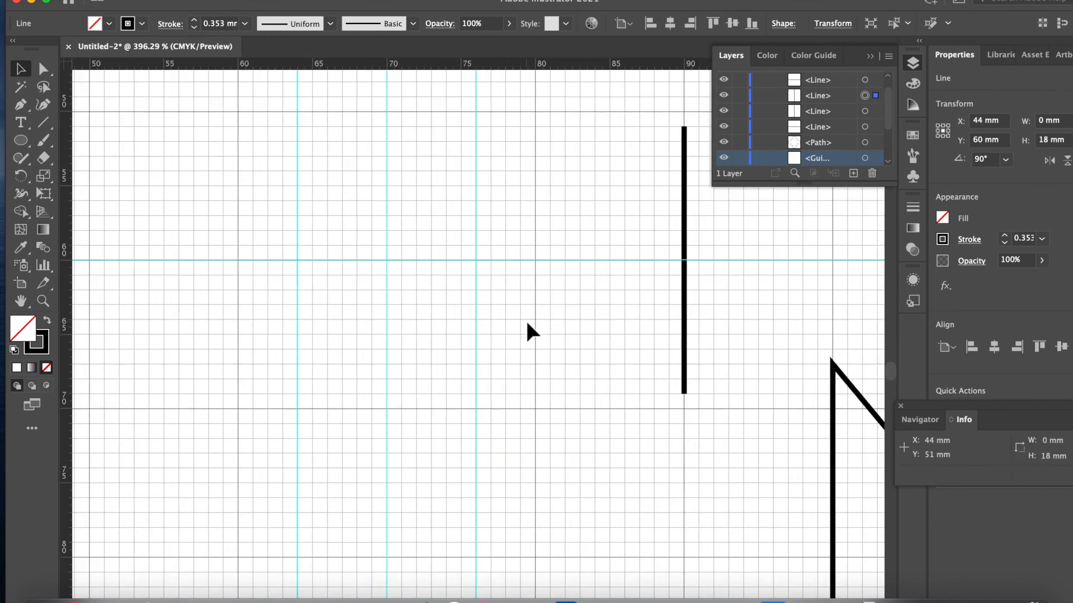
pyautogui.moveTo(508, 317); pyautogui.dragTo(596, 317)
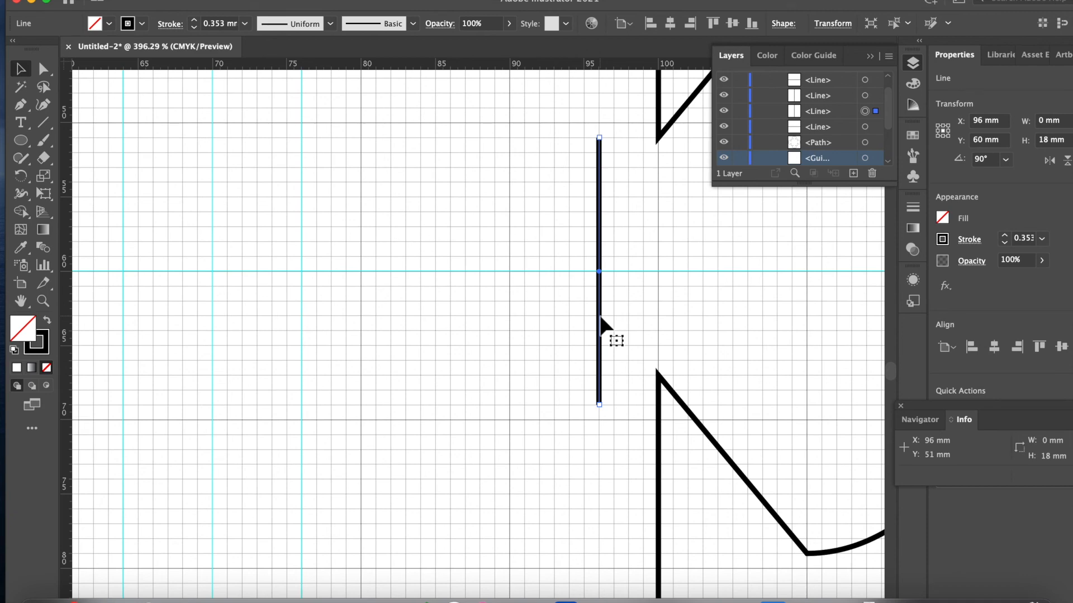
pyautogui.scroll(-8, 389, 395)
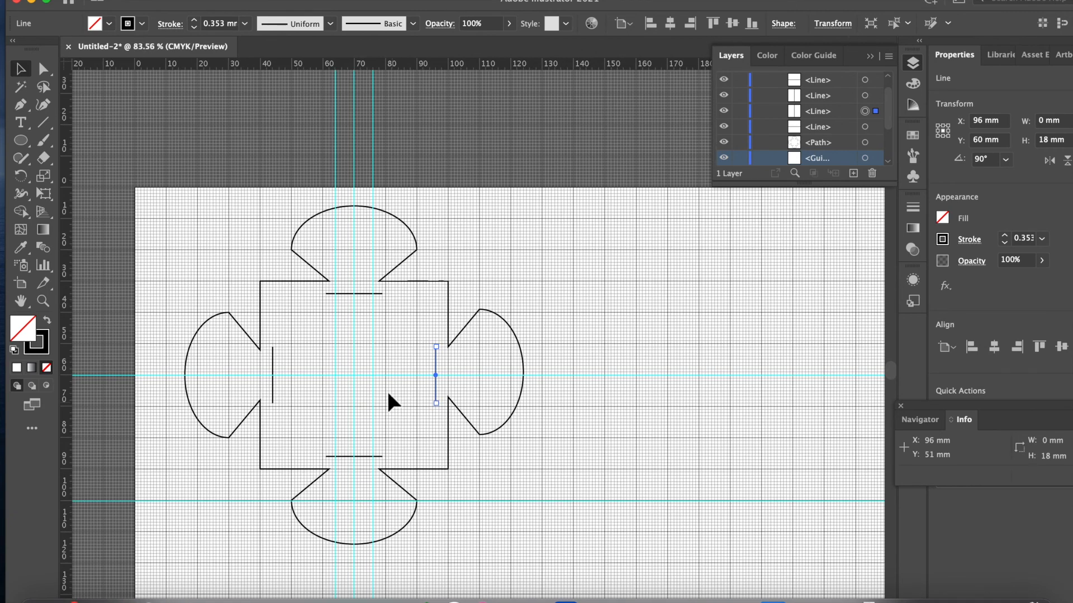
pyautogui.click(383, 378)
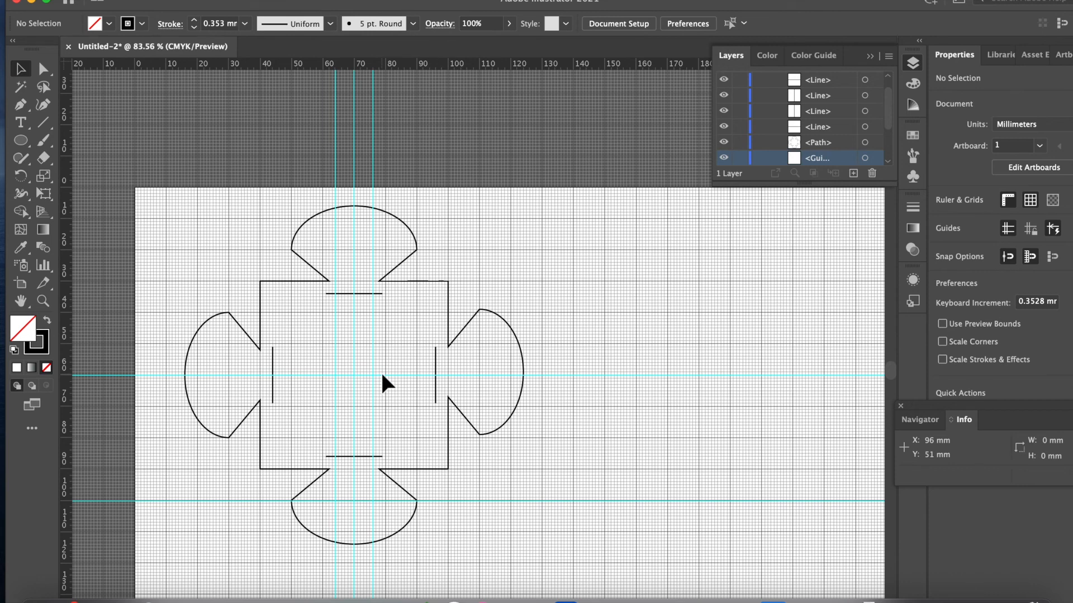
# Paste four more copies of the upper 18 mm line and place one in the square's upper-right corner, rotated to 135°.
pyautogui.click(364, 294)
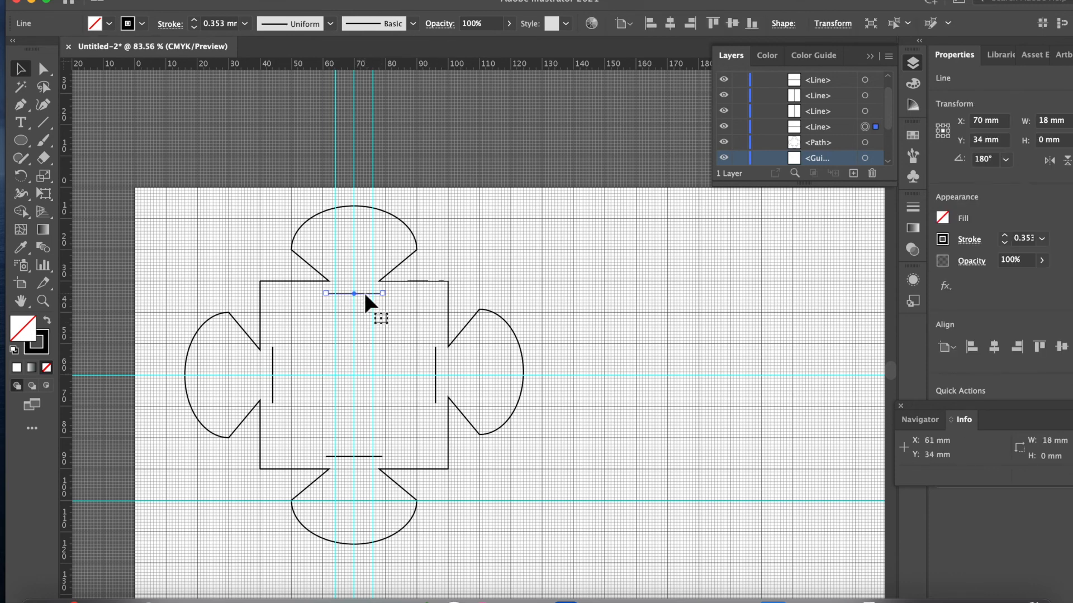
pyautogui.press('super+v')
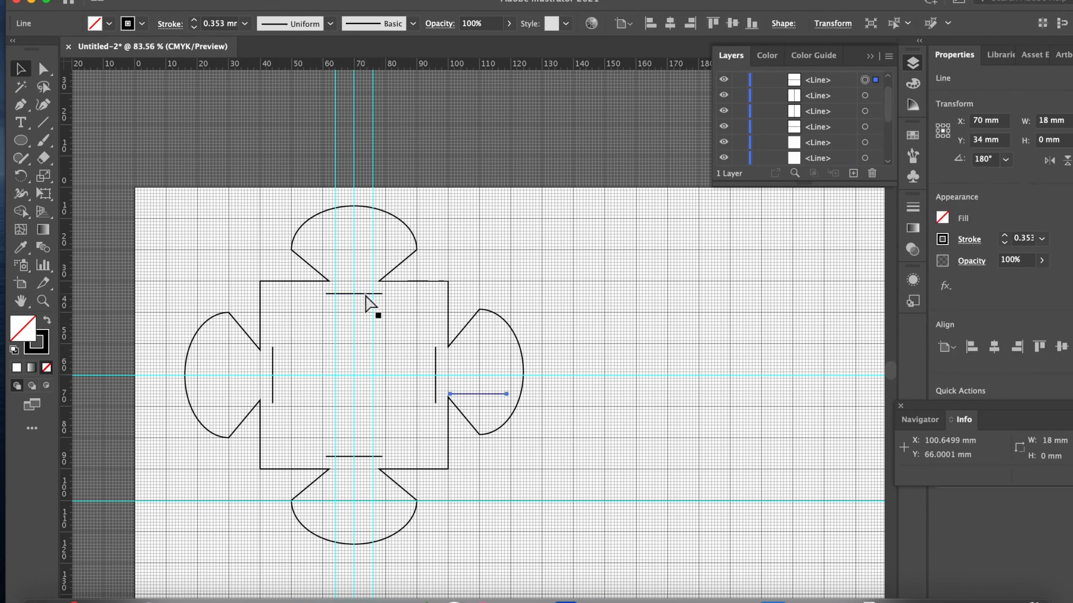
pyautogui.moveTo(490, 397); pyautogui.dragTo(430, 328)
pyautogui.scroll(1, 303, 466)
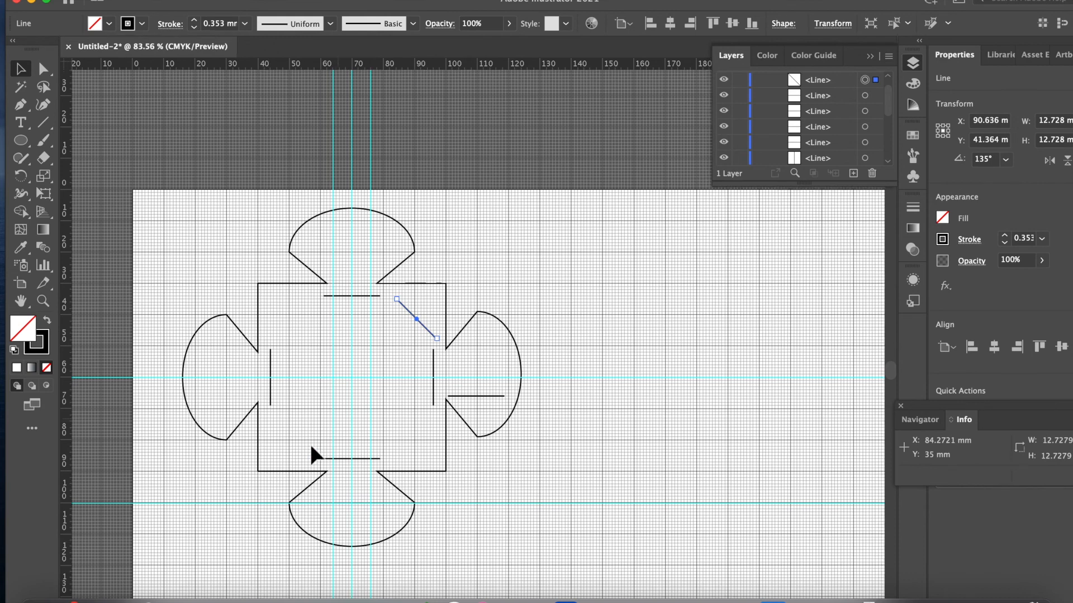
# Adjust the upper-right diagonal line's position to X 89.636 mm, Y 40.364 mm, so its ends line up with the neighbouring slot lines.
pyautogui.scroll(3, 274, 480)
pyautogui.hscroll(4, 273, 480)
pyautogui.scroll(6, 360, 381)
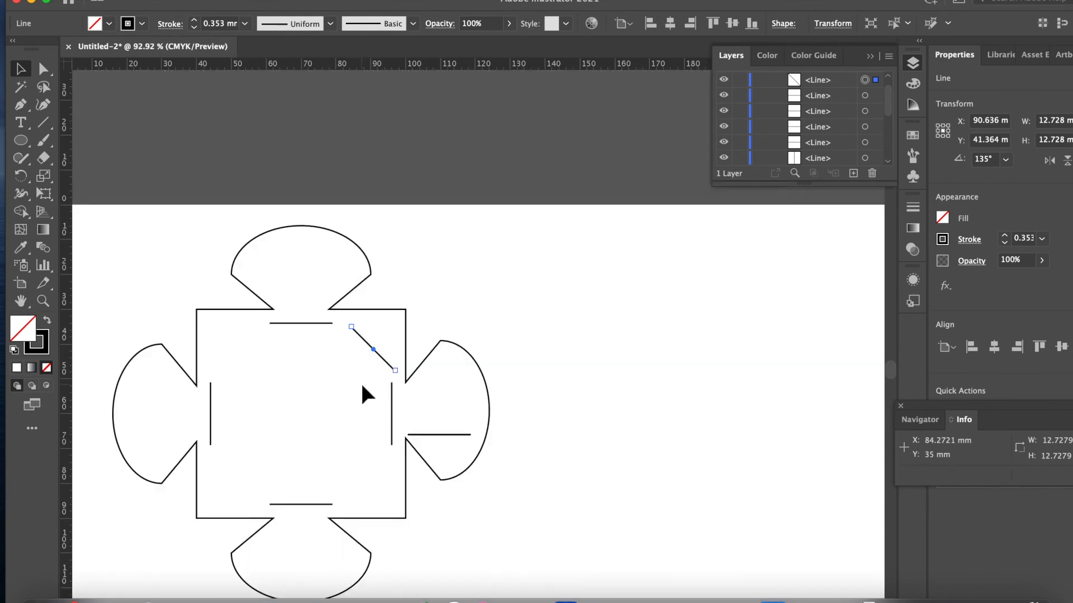
pyautogui.moveTo(458, 255); pyautogui.dragTo(452, 229)
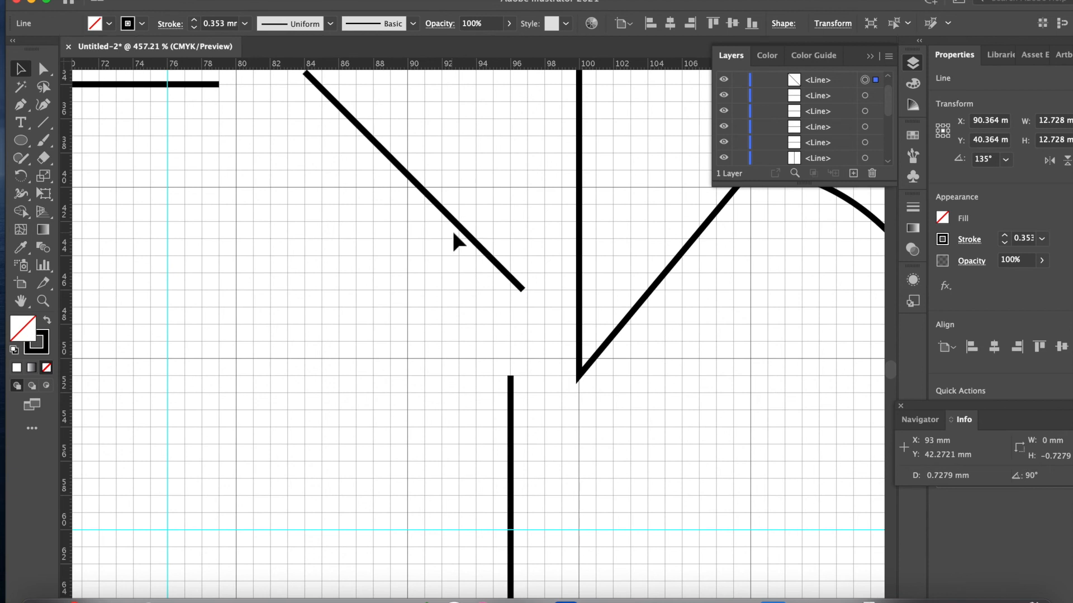
pyautogui.scroll(5, 452, 229)
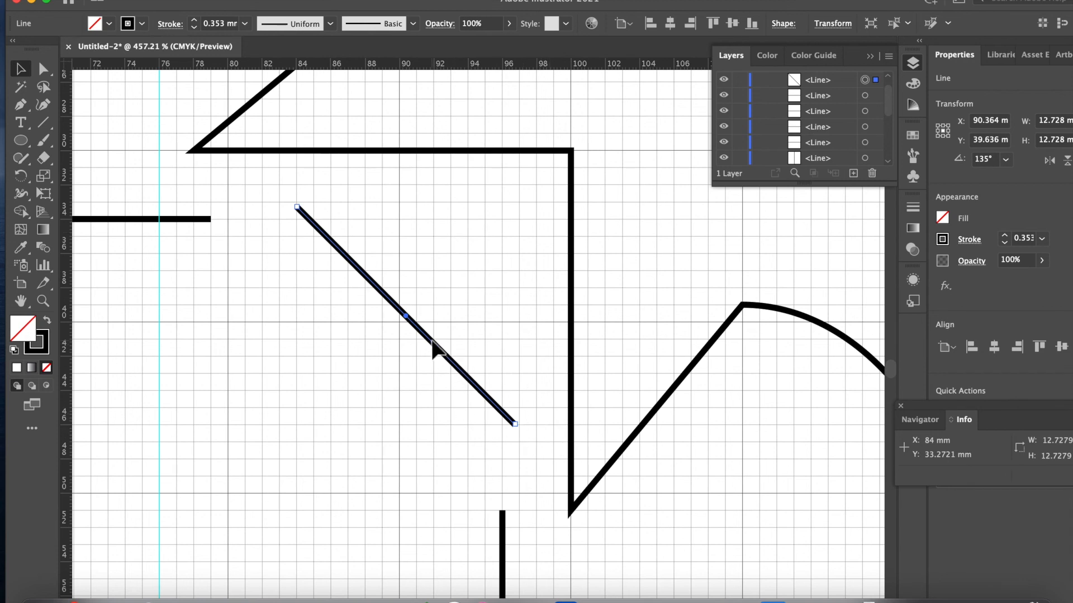
pyautogui.moveTo(433, 342); pyautogui.dragTo(424, 354)
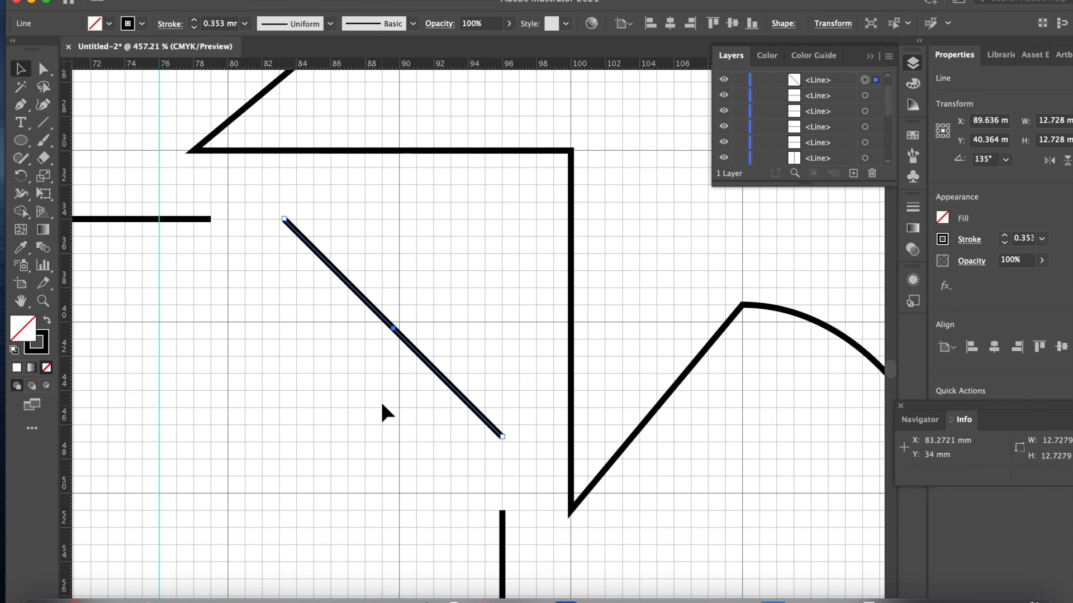
# Rotate another pasted line to 135° and place it in the square's lower-left corner.
pyautogui.scroll(-5, 344, 397)
pyautogui.hscroll(-2, 344, 398)
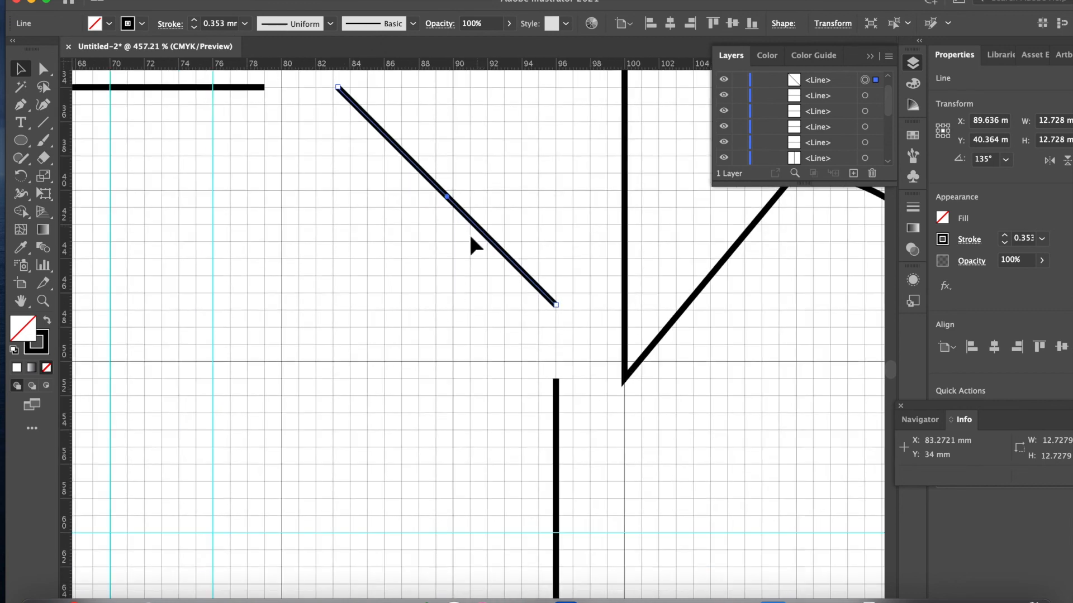
pyautogui.hscroll(-2, 399, 322)
pyautogui.scroll(-1, 399, 322)
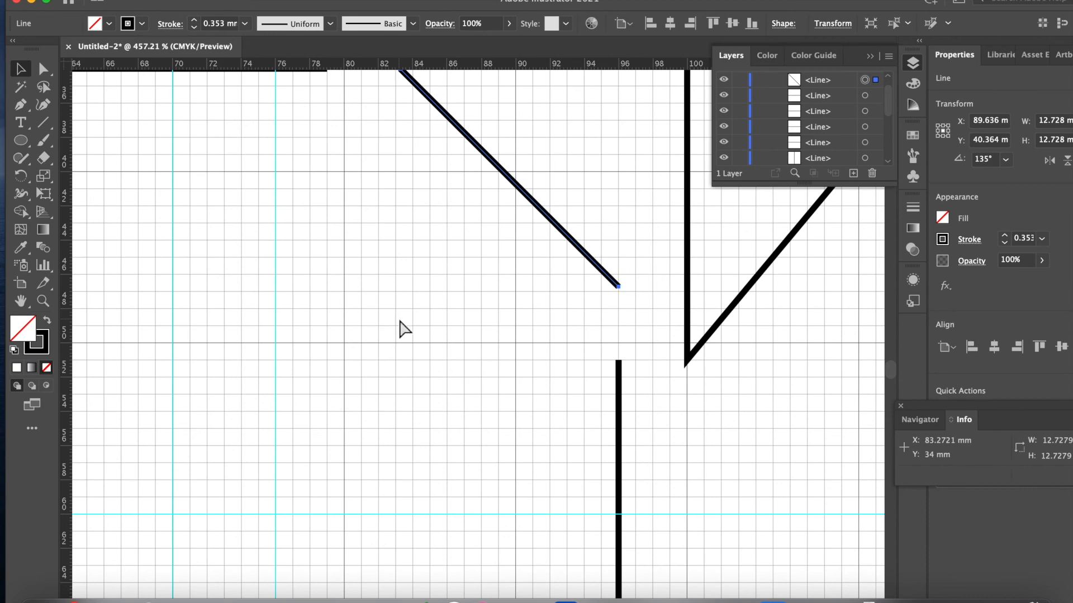
pyautogui.scroll(-4, 306, 400)
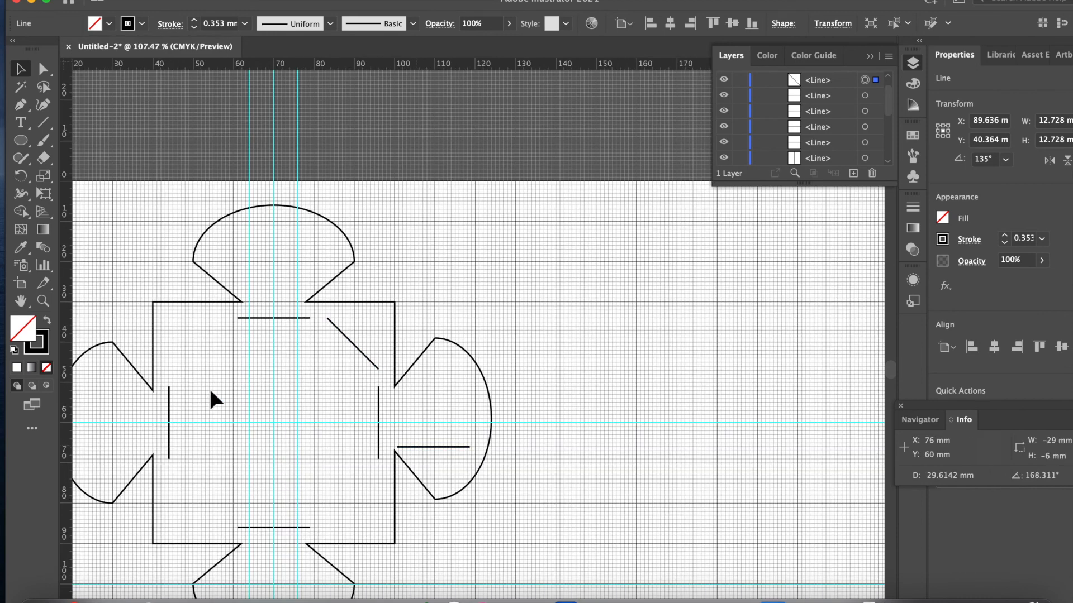
pyautogui.moveTo(209, 387); pyautogui.dragTo(208, 520)
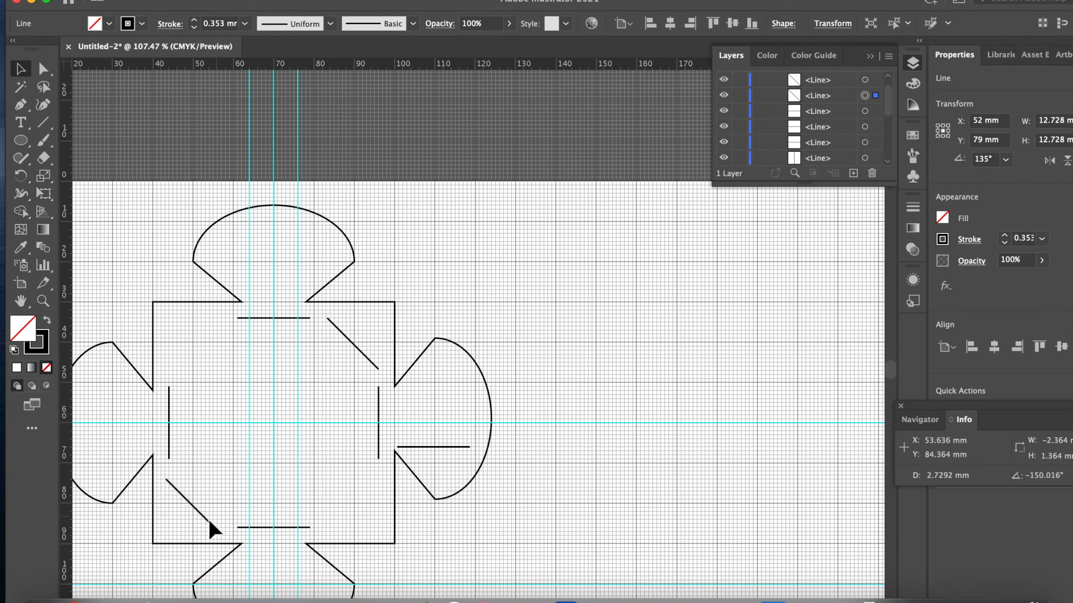
pyautogui.moveTo(208, 521); pyautogui.dragTo(207, 521)
# Rotate a third pasted line to 225° and place it in the square's upper-left corner at X 56.364 mm, Y 45.636 mm.
pyautogui.click(424, 446)
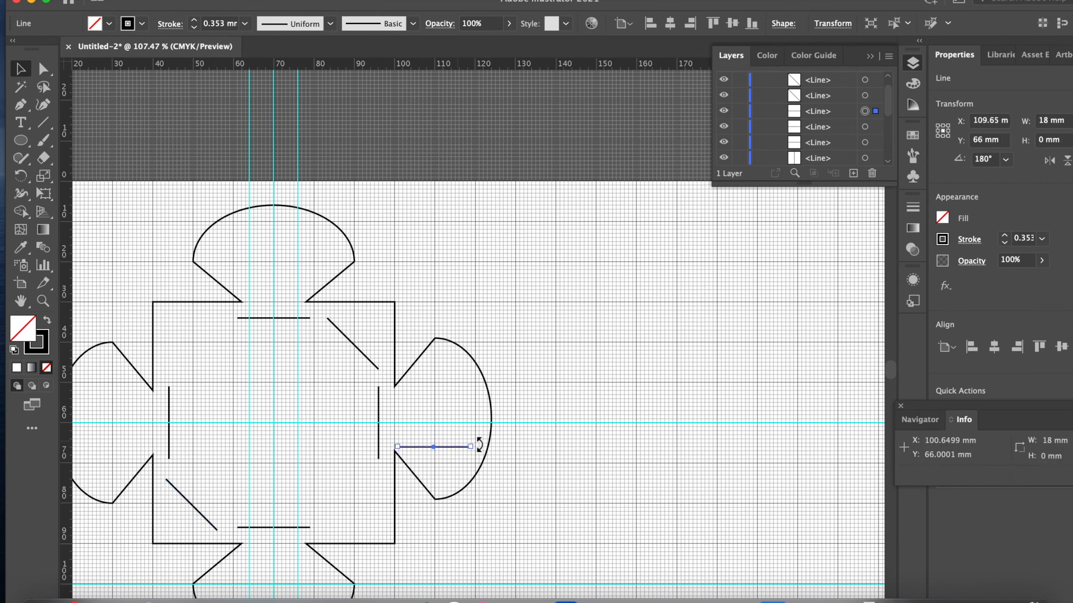
pyautogui.moveTo(480, 446); pyautogui.dragTo(473, 414)
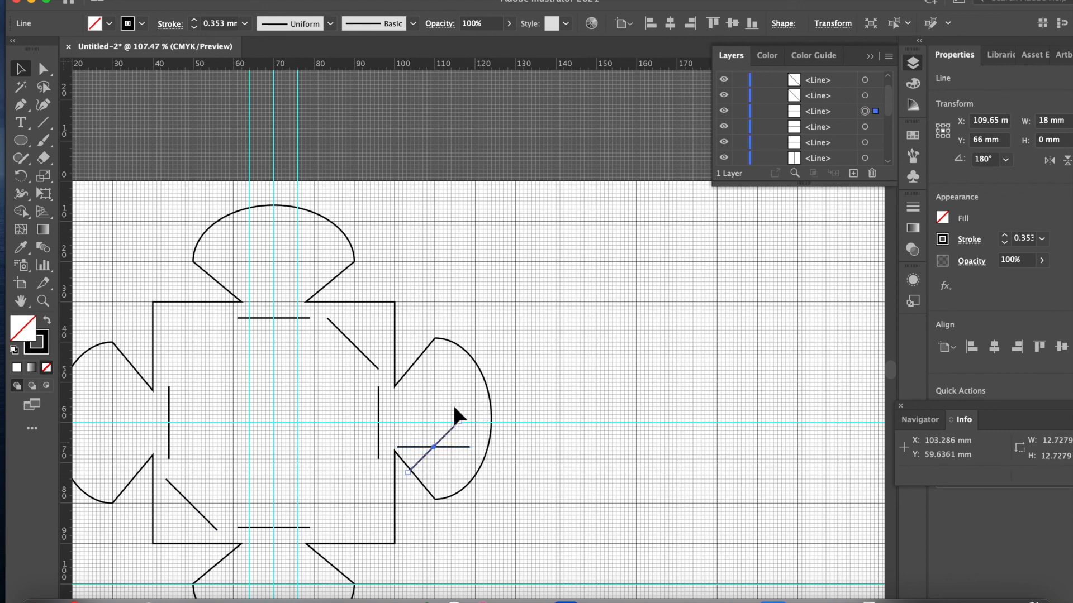
pyautogui.moveTo(447, 430); pyautogui.dragTo(232, 357)
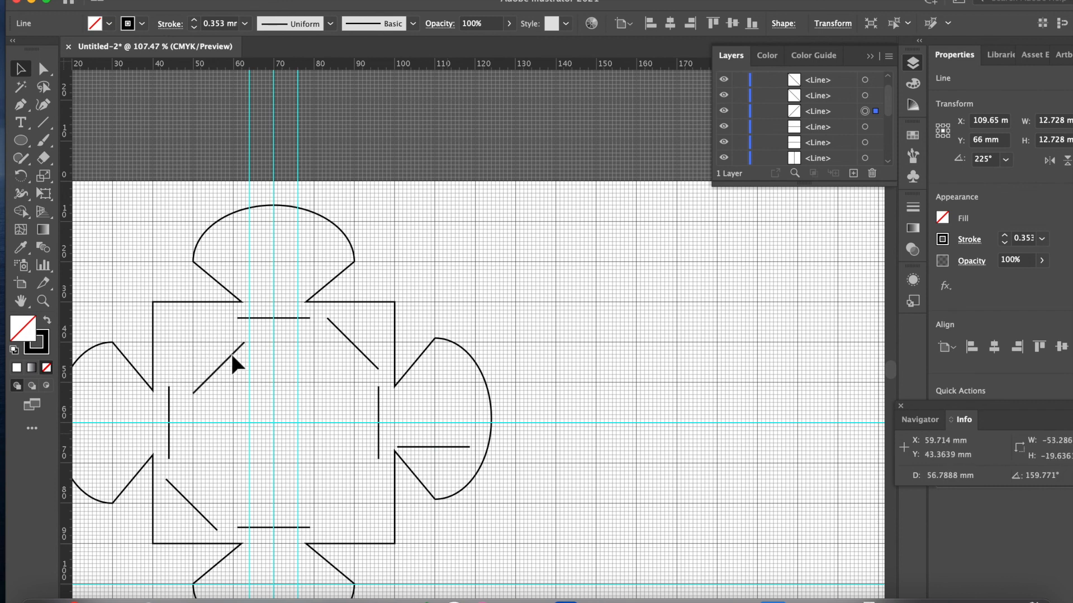
pyautogui.moveTo(232, 356); pyautogui.dragTo(232, 355)
pyautogui.moveTo(232, 355); pyautogui.dragTo(233, 355)
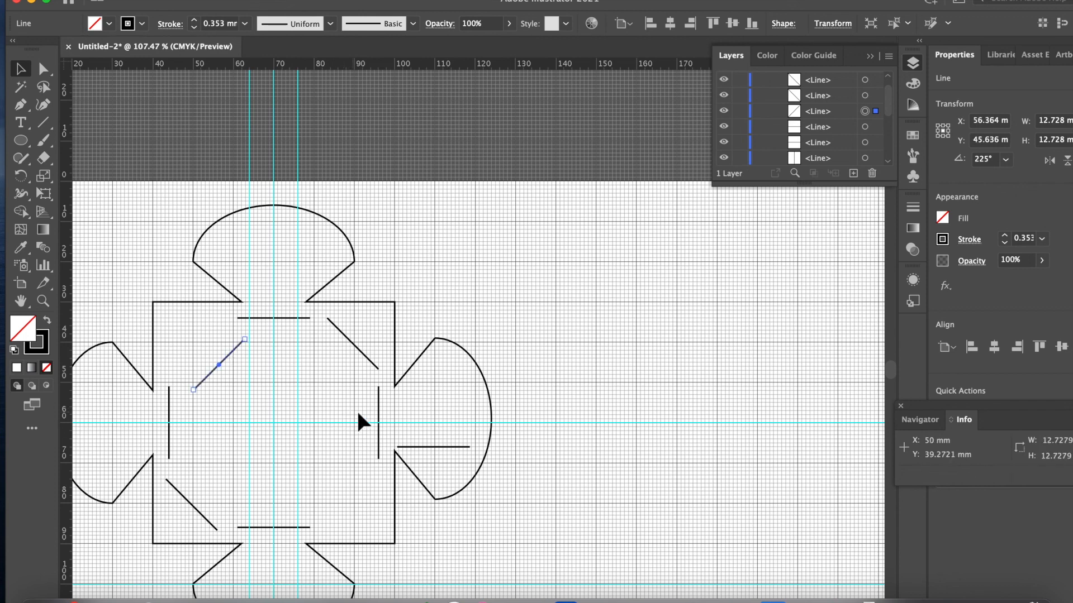
# Rotate the last pasted line to 45° and place it in the square's lower-right corner at X 85.636 mm, Y 75.364 mm.
pyautogui.click(420, 445)
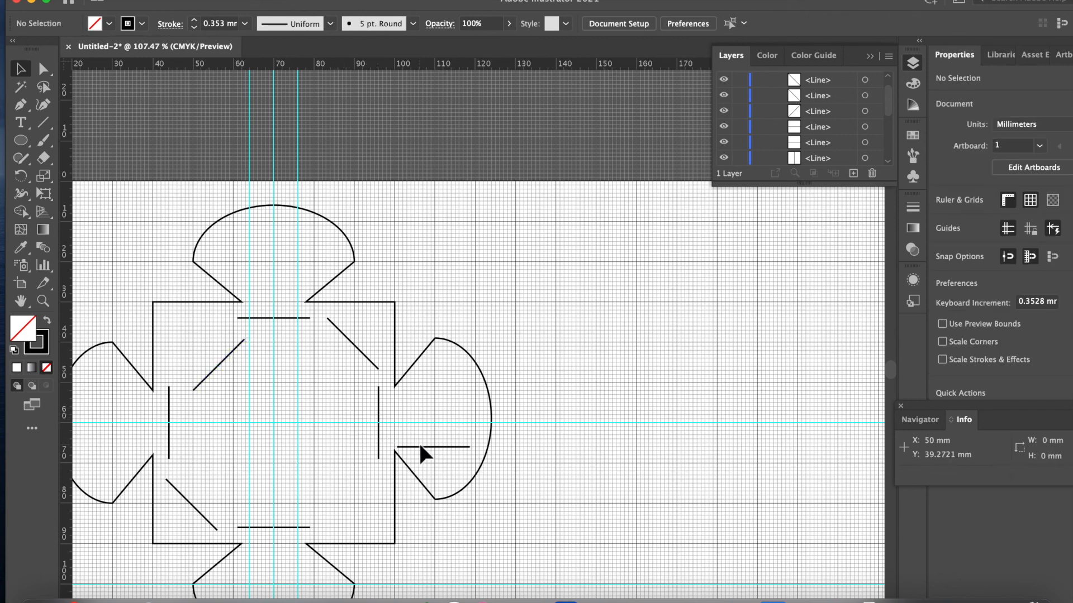
pyautogui.click(426, 447)
pyautogui.moveTo(482, 458); pyautogui.dragTo(407, 496)
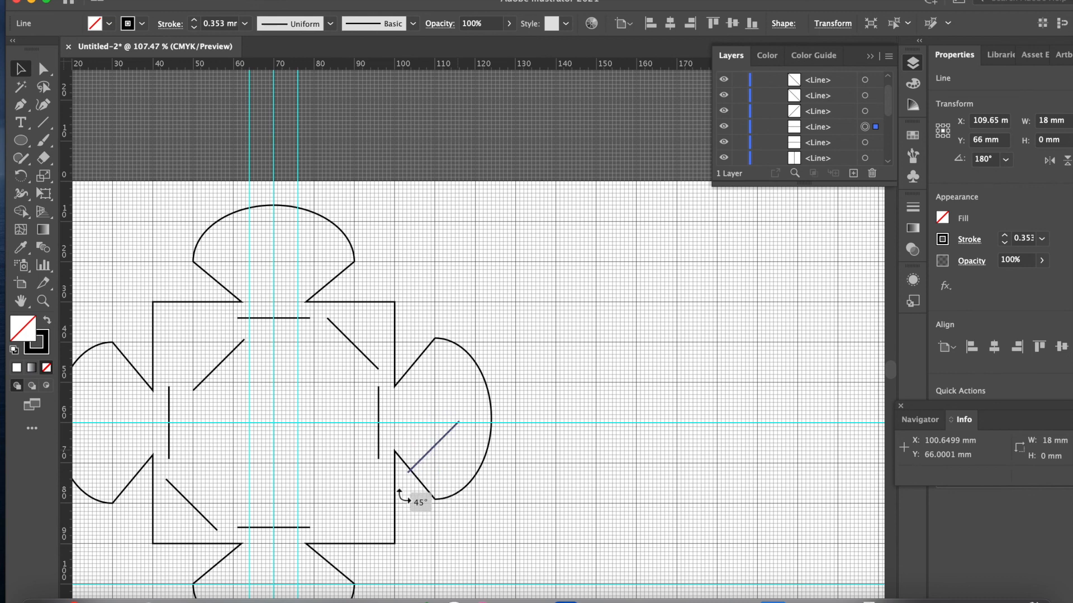
pyautogui.moveTo(427, 447); pyautogui.dragTo(339, 484)
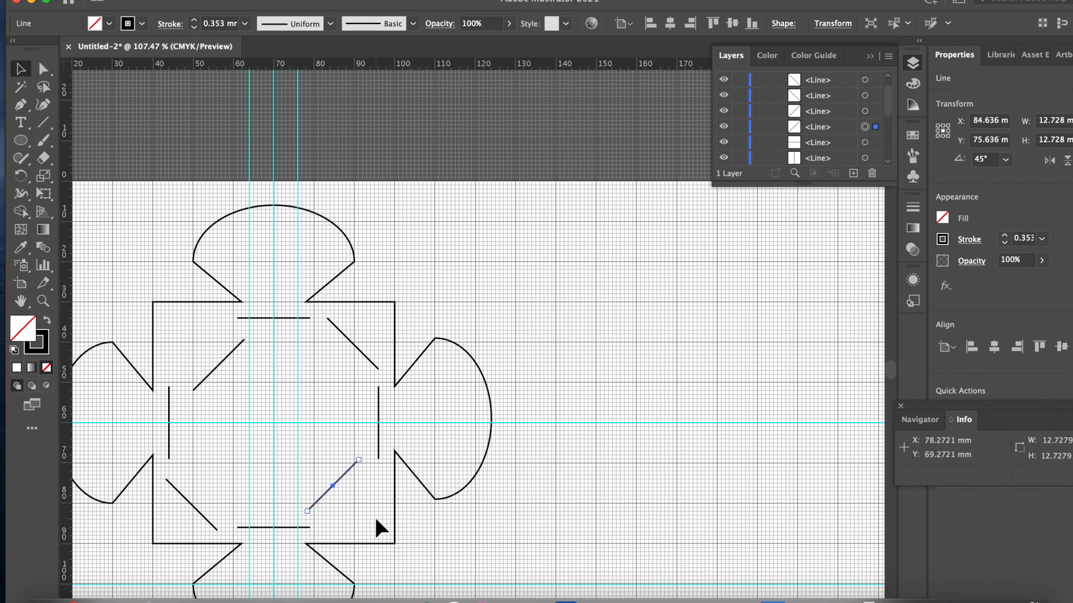
pyautogui.scroll(5, 376, 520)
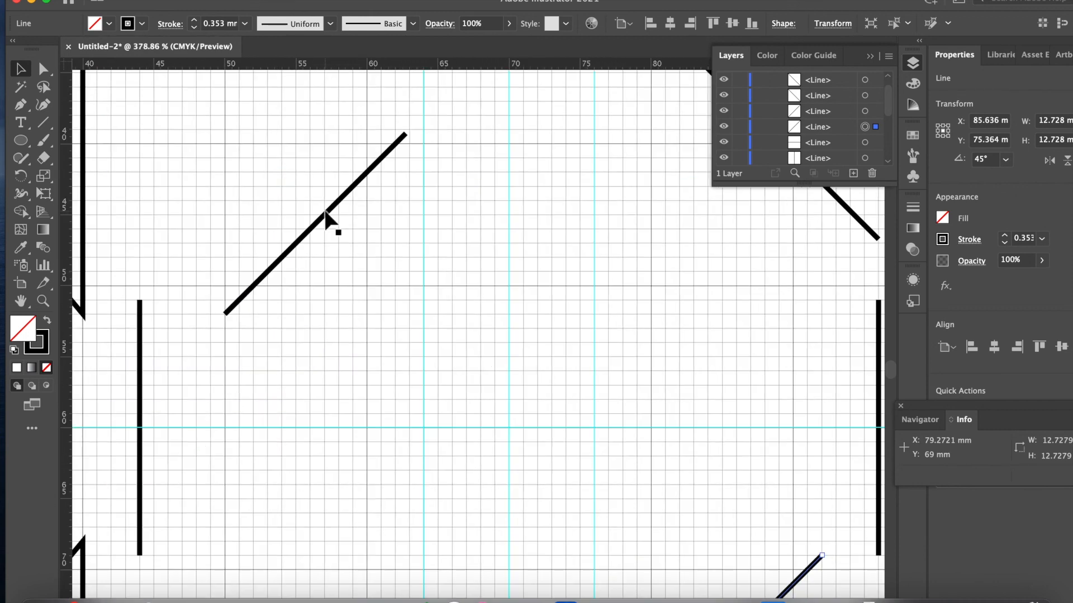
# Move the upper-left diagonal line to X 54.636 mm, Y 44.636 mm.
pyautogui.scroll(3, 325, 214)
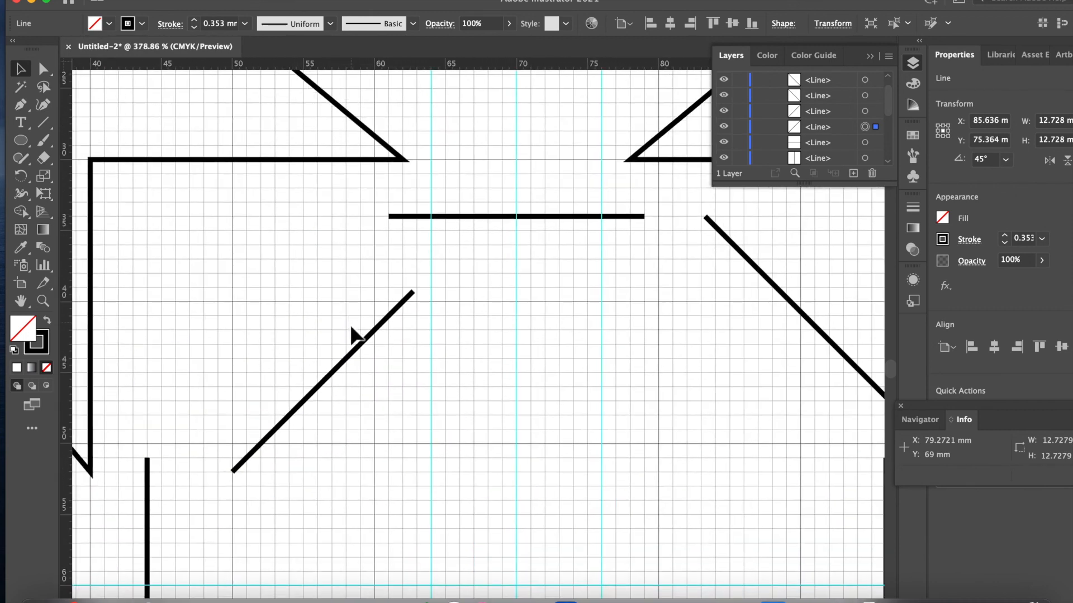
pyautogui.moveTo(346, 354); pyautogui.dragTo(325, 341)
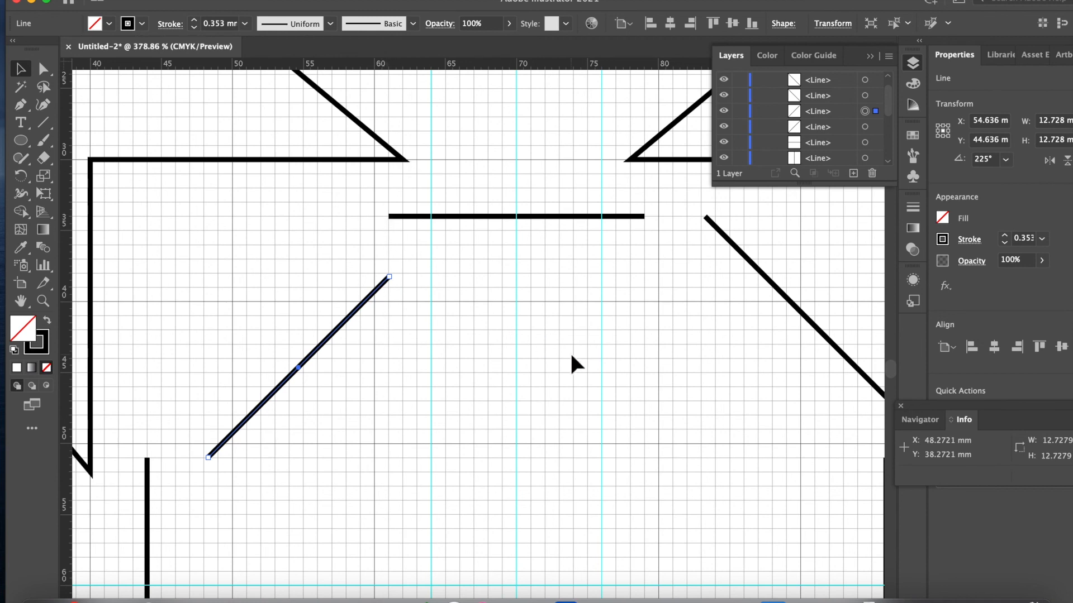
pyautogui.hscroll(5, 568, 351)
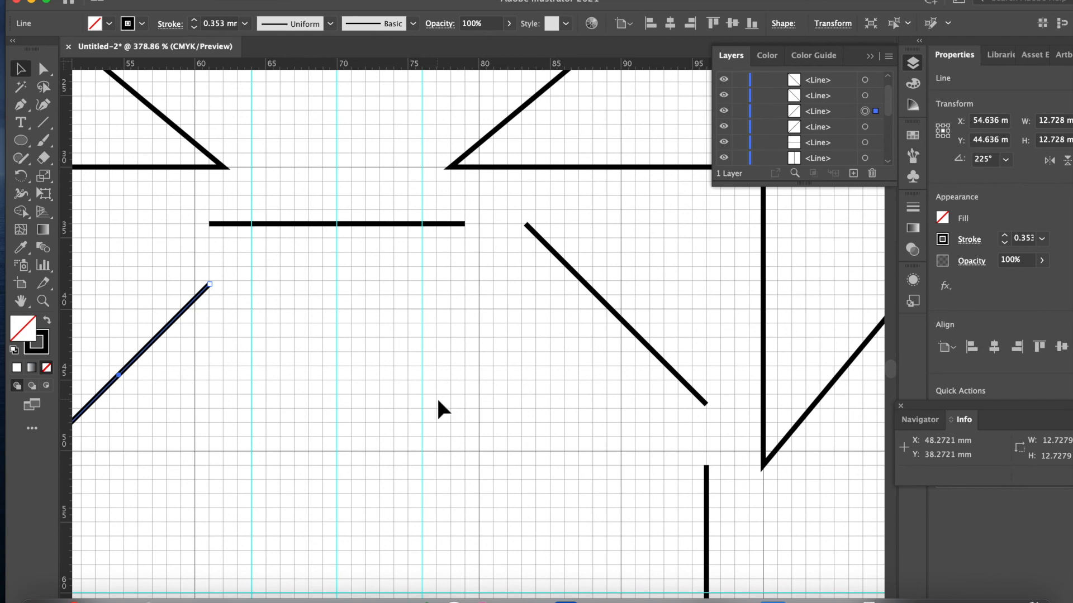
pyautogui.scroll(-3, 438, 401)
pyautogui.hscroll(-1, 438, 401)
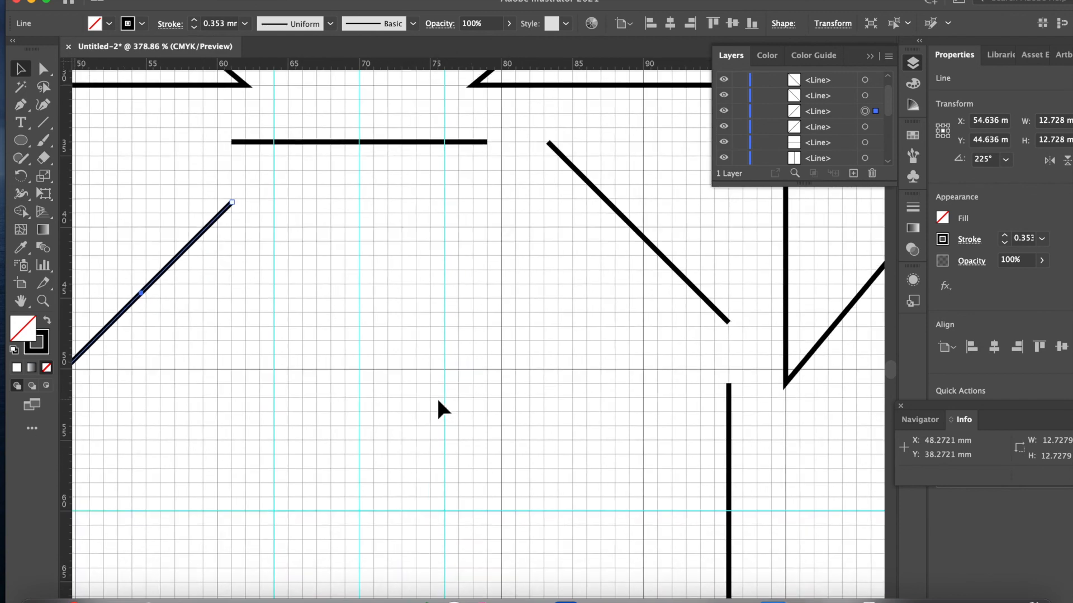
pyautogui.scroll(3, 438, 401)
pyautogui.hscroll(2, 438, 401)
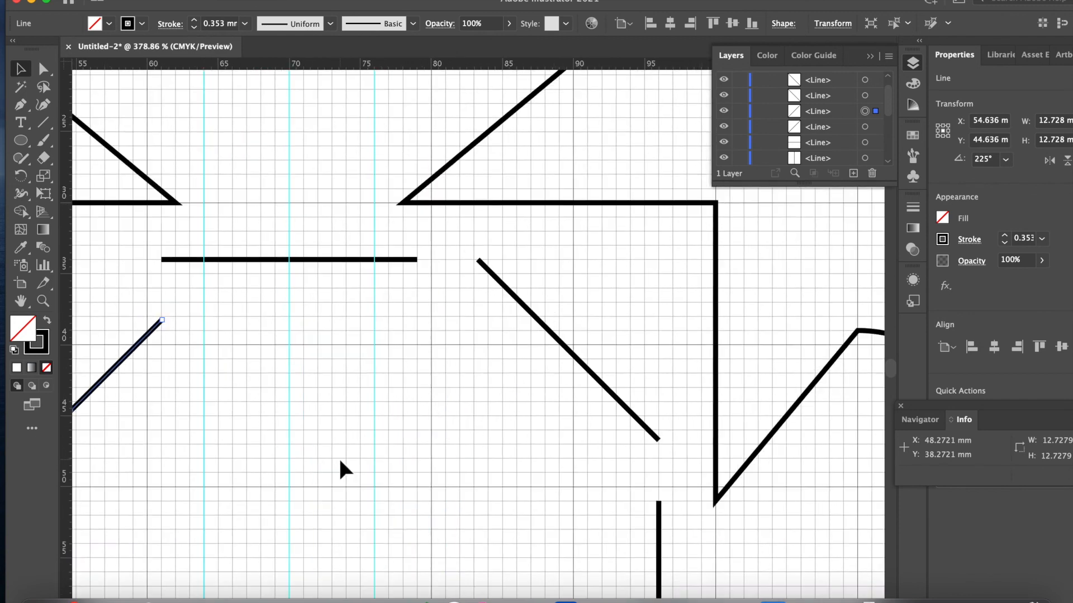
# Adjust the lower-left diagonal line's position to X 50.364 mm, Y 79.364 mm.
pyautogui.scroll(-6, 337, 457)
pyautogui.hscroll(-6, 337, 457)
pyautogui.scroll(-9, 340, 462)
pyautogui.hscroll(4, 341, 461)
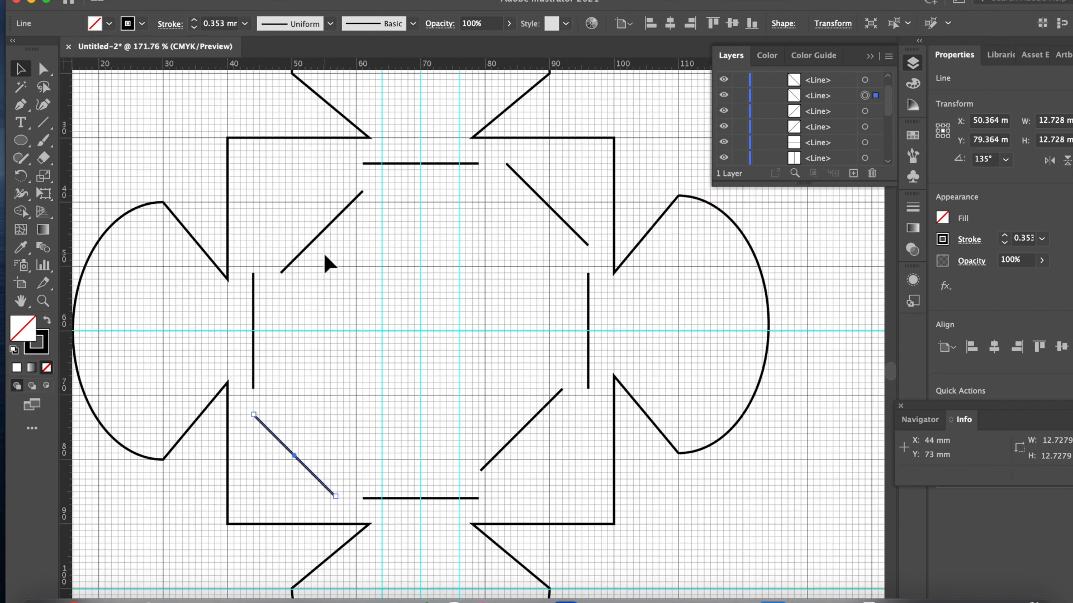
pyautogui.scroll(-5, 322, 251)
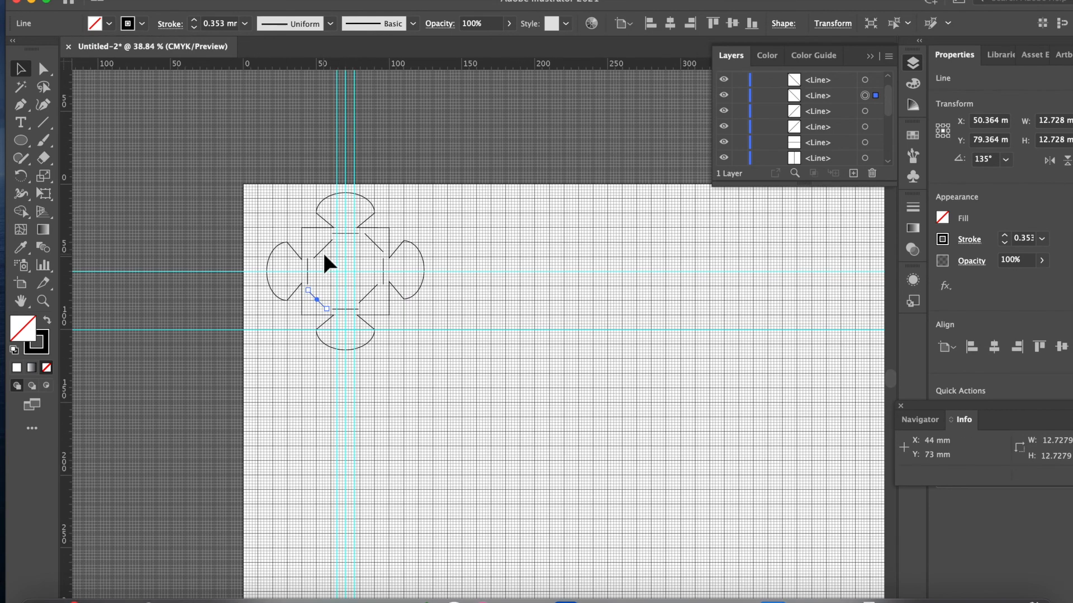